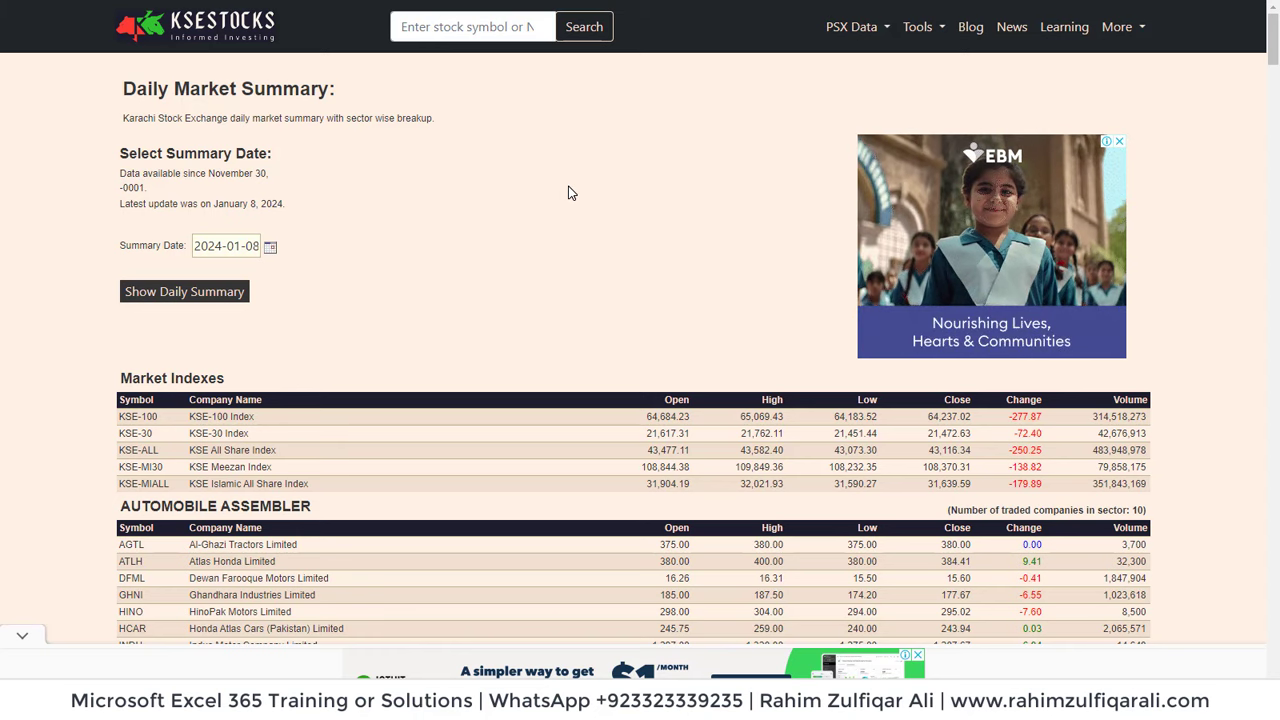
# - Examine the sector-wise stock tables on the KSE Stocks Daily Market Summary page, from the market indexes through the textile sectors
pyautogui.scroll(-5, 568, 193)
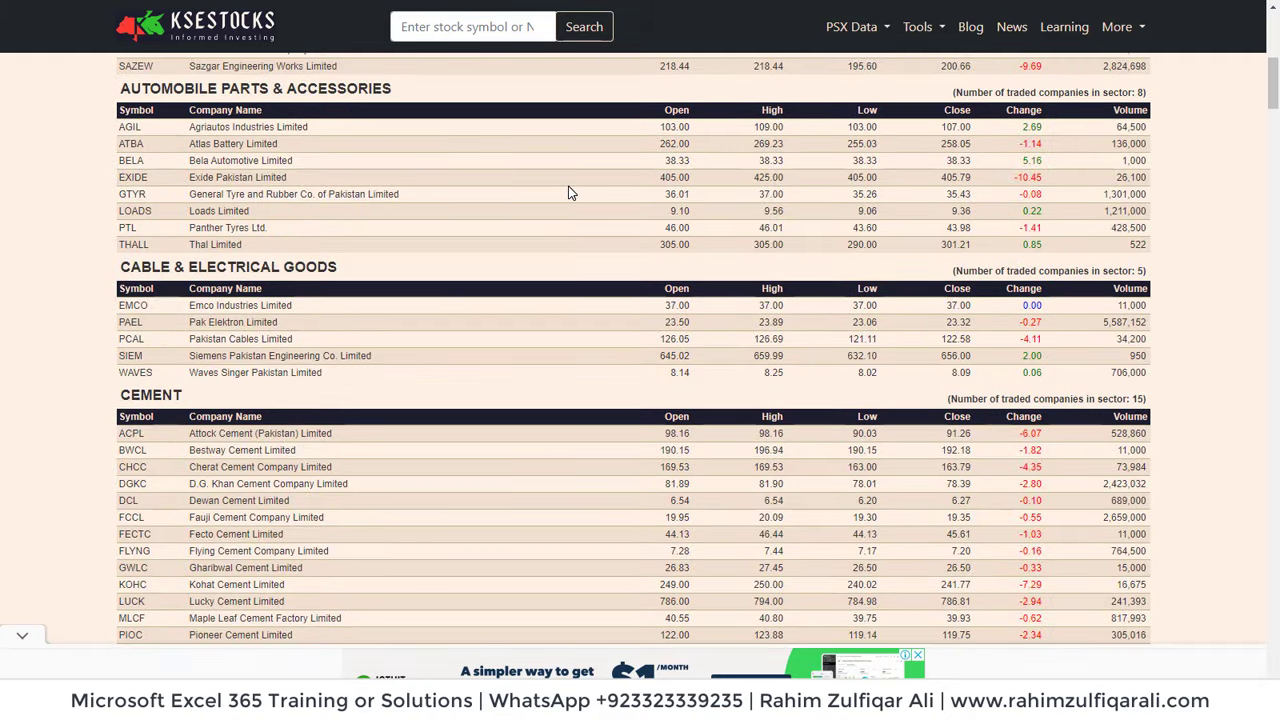
pyautogui.scroll(-15, 568, 193)
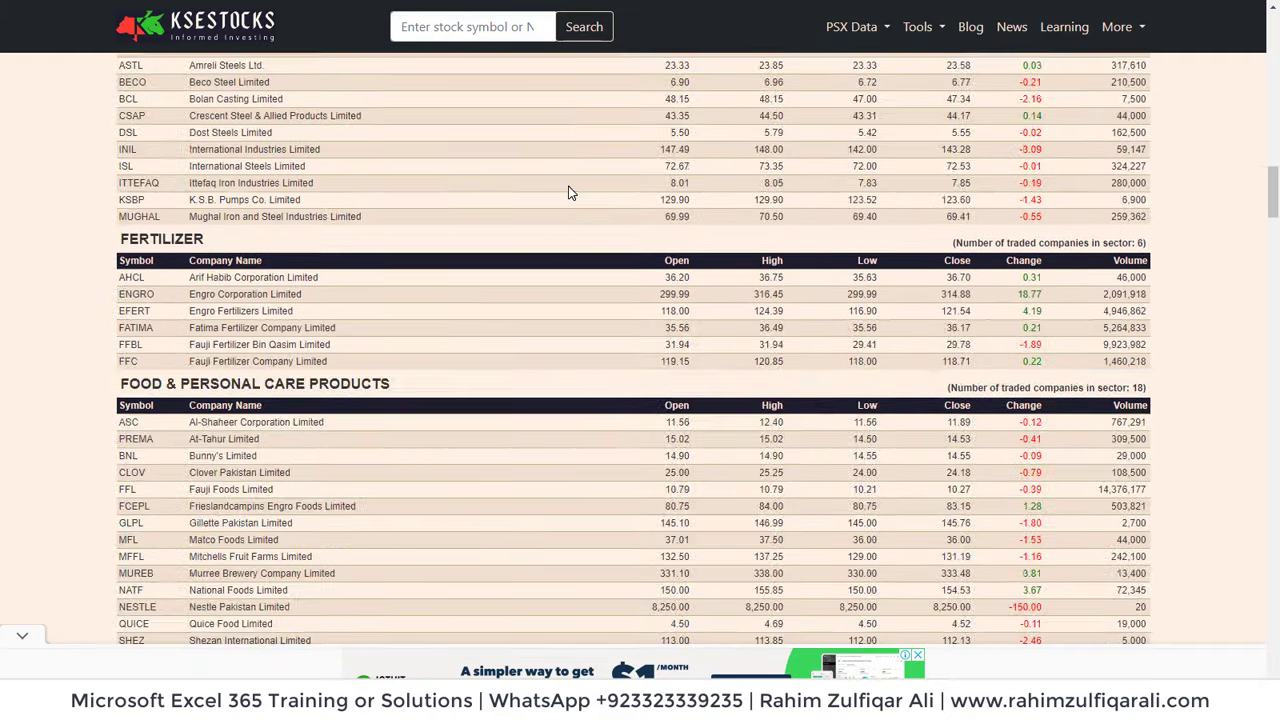
pyautogui.scroll(-20, 568, 193)
pyautogui.scroll(-20, 568, 193)
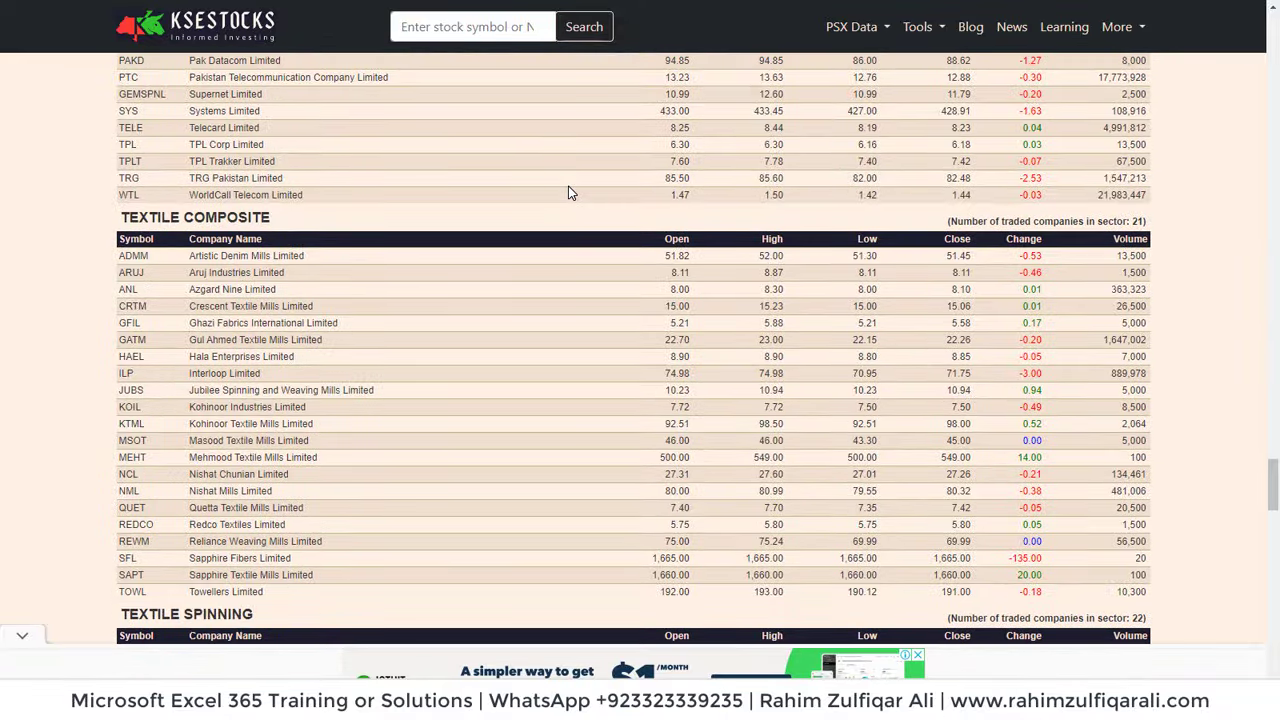
pyautogui.scroll(20, 568, 193)
pyautogui.scroll(15, 568, 193)
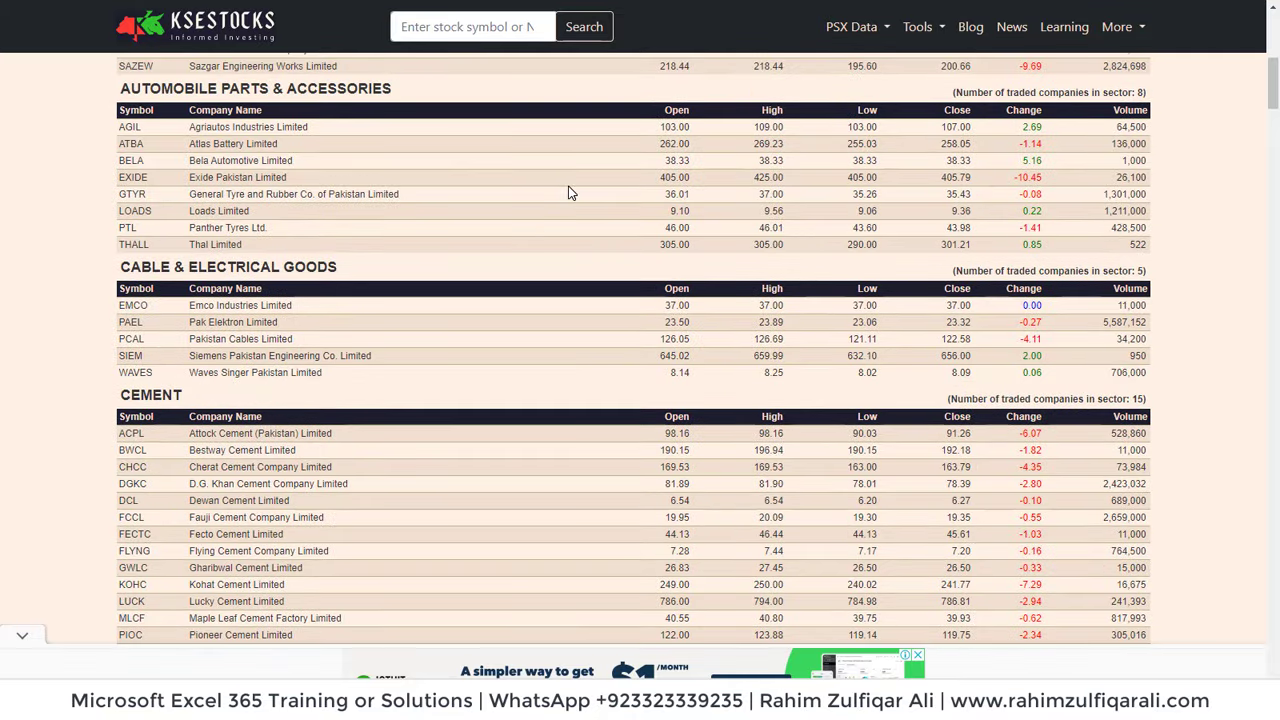
pyautogui.scroll(10, 568, 193)
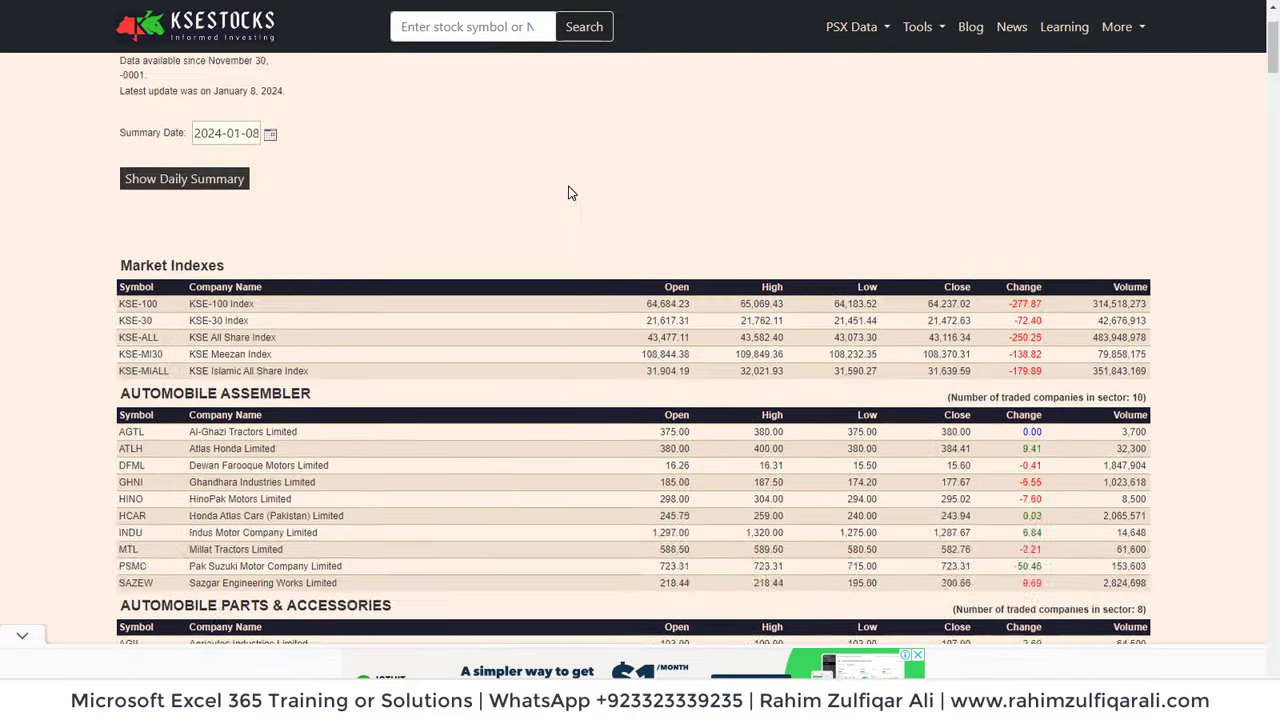
pyautogui.scroll(-10, 568, 193)
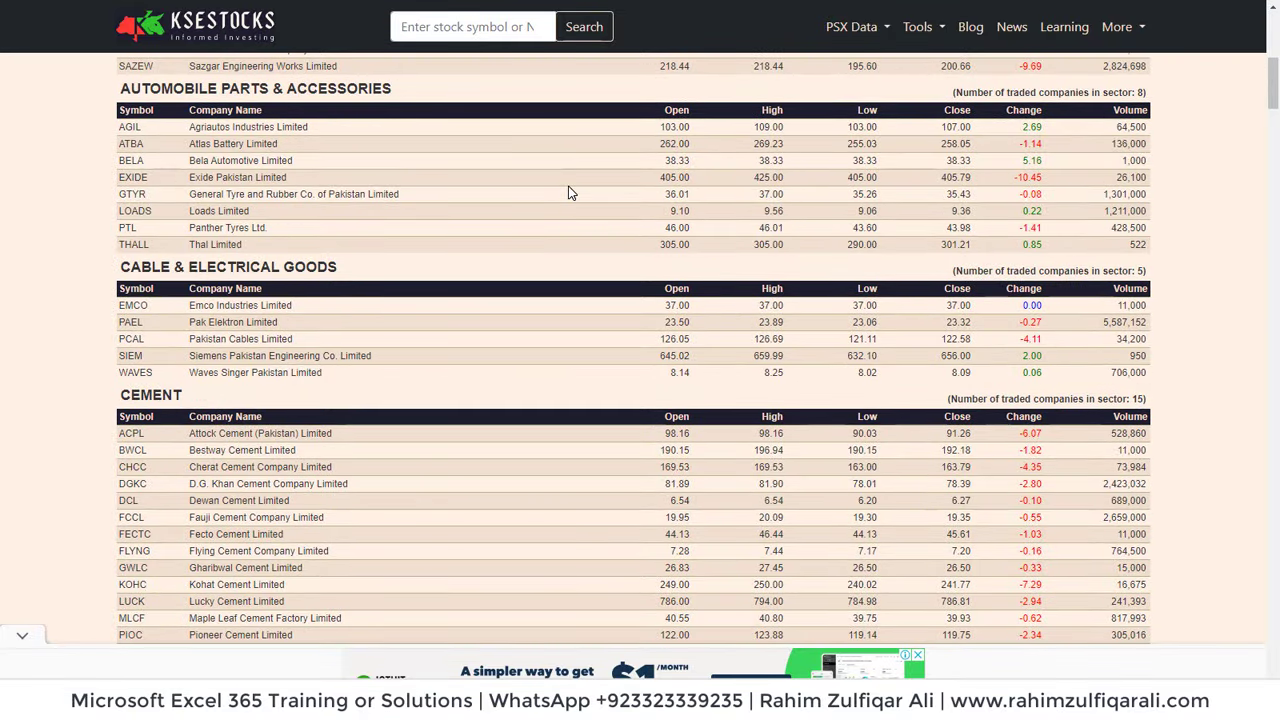
pyautogui.scroll(10, 568, 193)
pyautogui.scroll(-20, 568, 193)
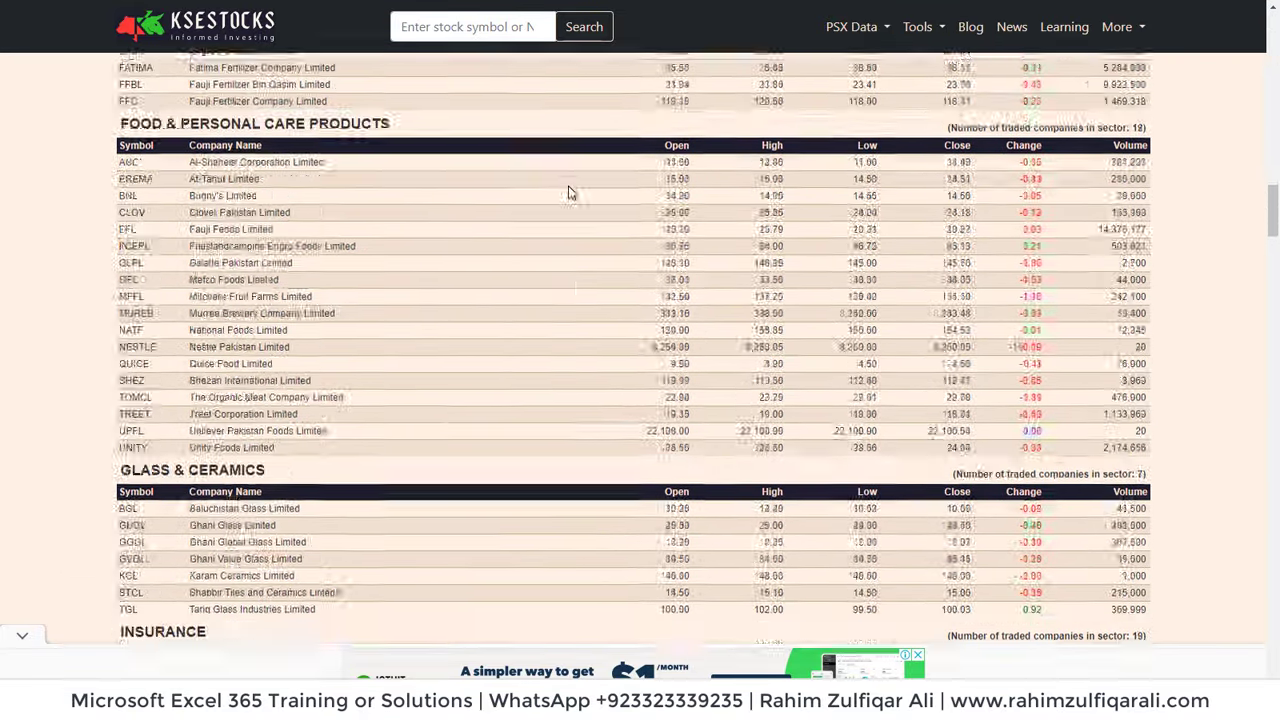
pyautogui.scroll(20, 568, 193)
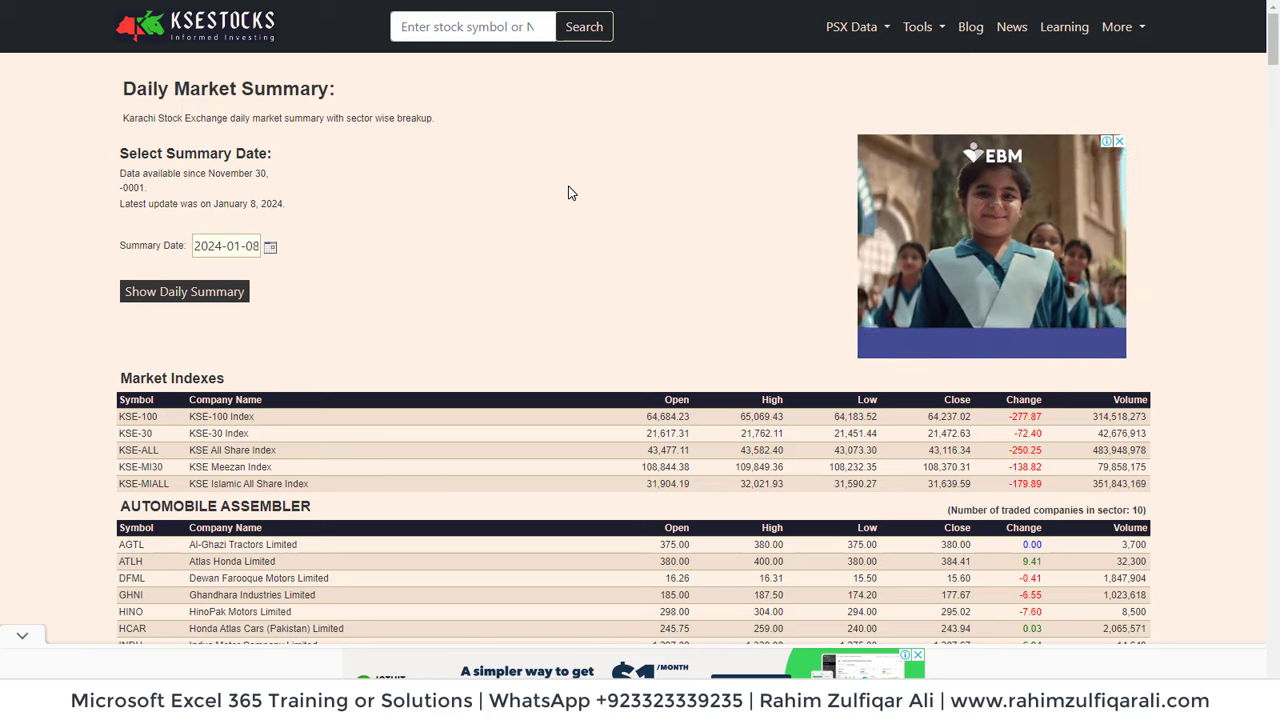
pyautogui.scroll(-15, 568, 193)
pyautogui.scroll(-6, 568, 193)
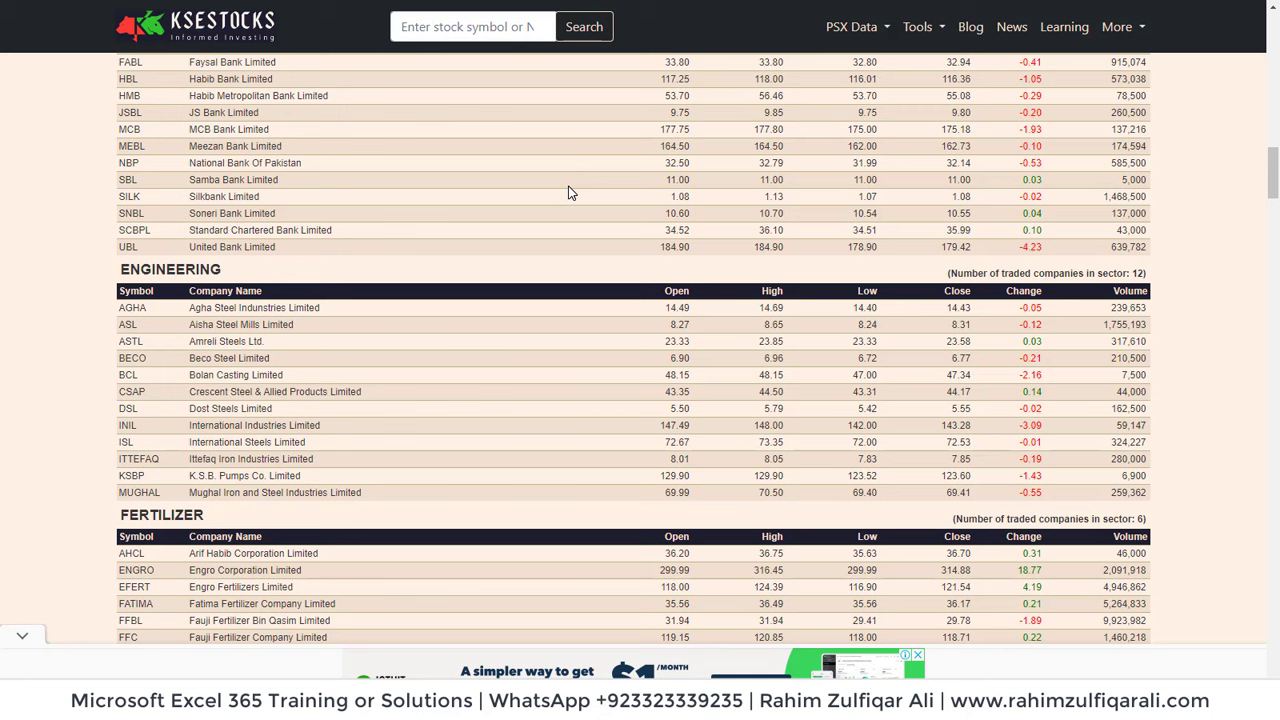
pyautogui.scroll(15, 568, 192)
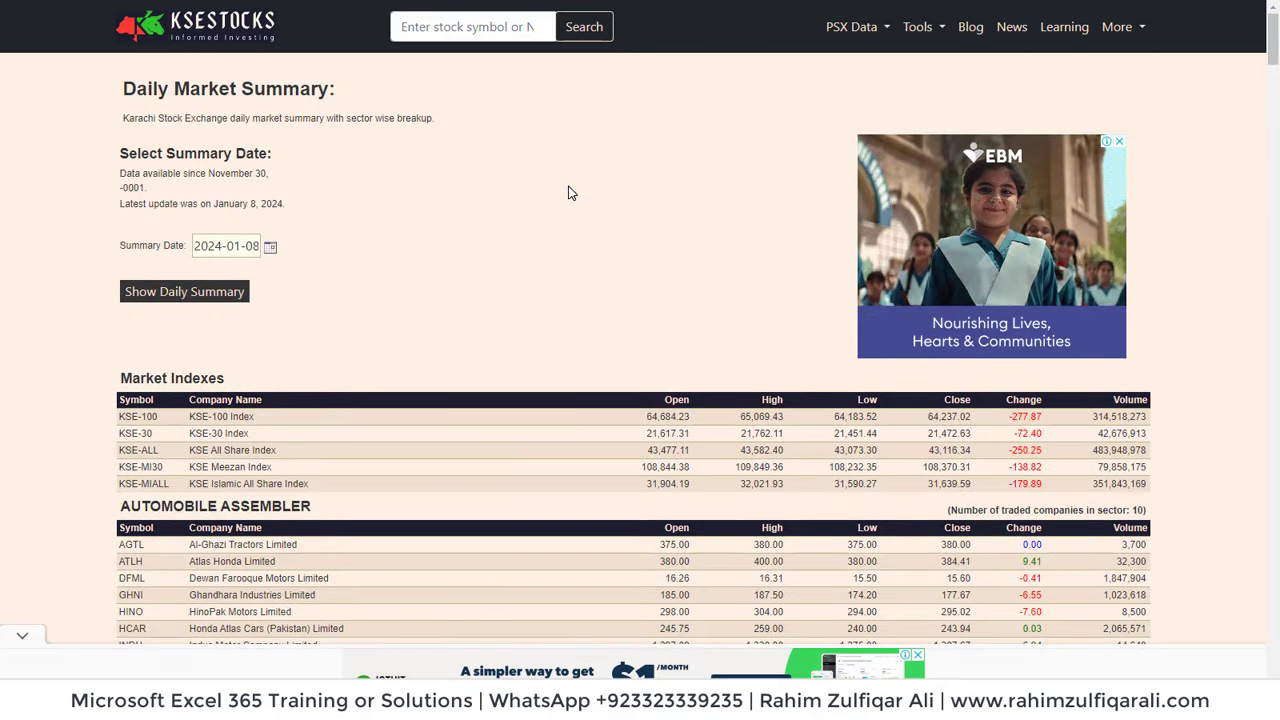
# - Switch to the trainer's website and look through its about, skills, portfolio and services sections
pyautogui.hotkey('ctrl', 'Tab')
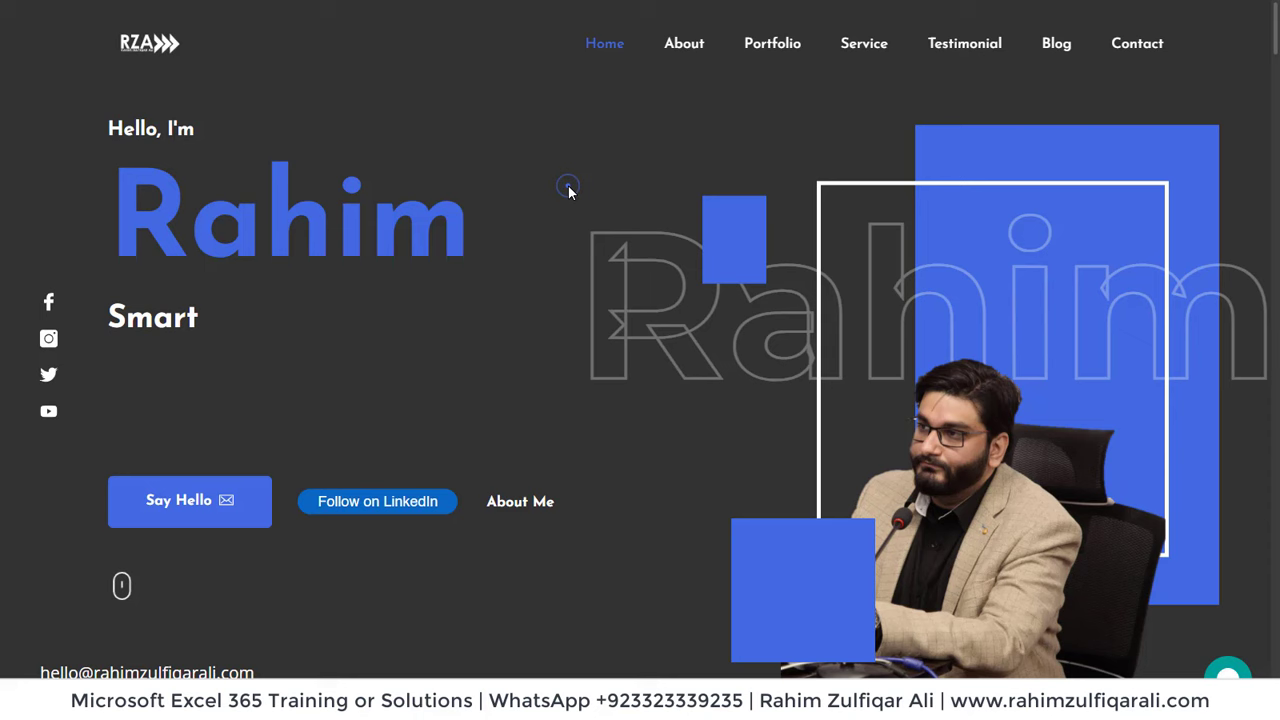
pyautogui.scroll(-5, 568, 190)
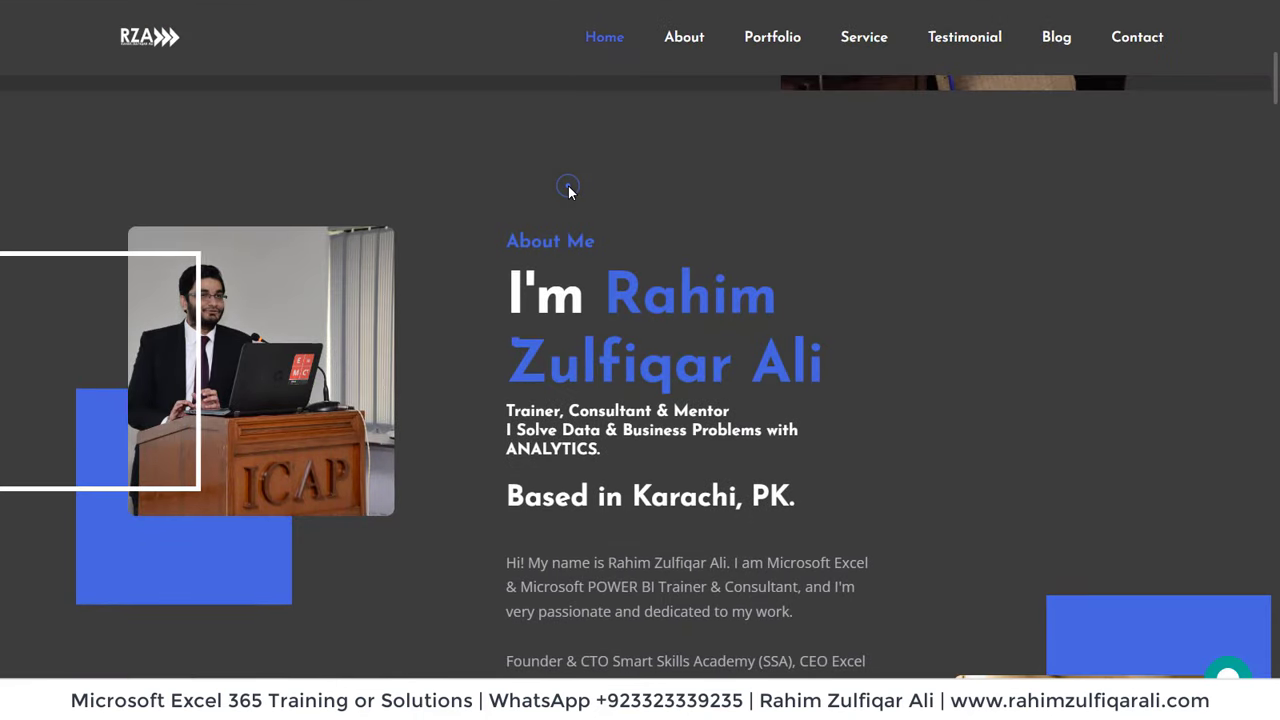
pyautogui.scroll(-5, 568, 190)
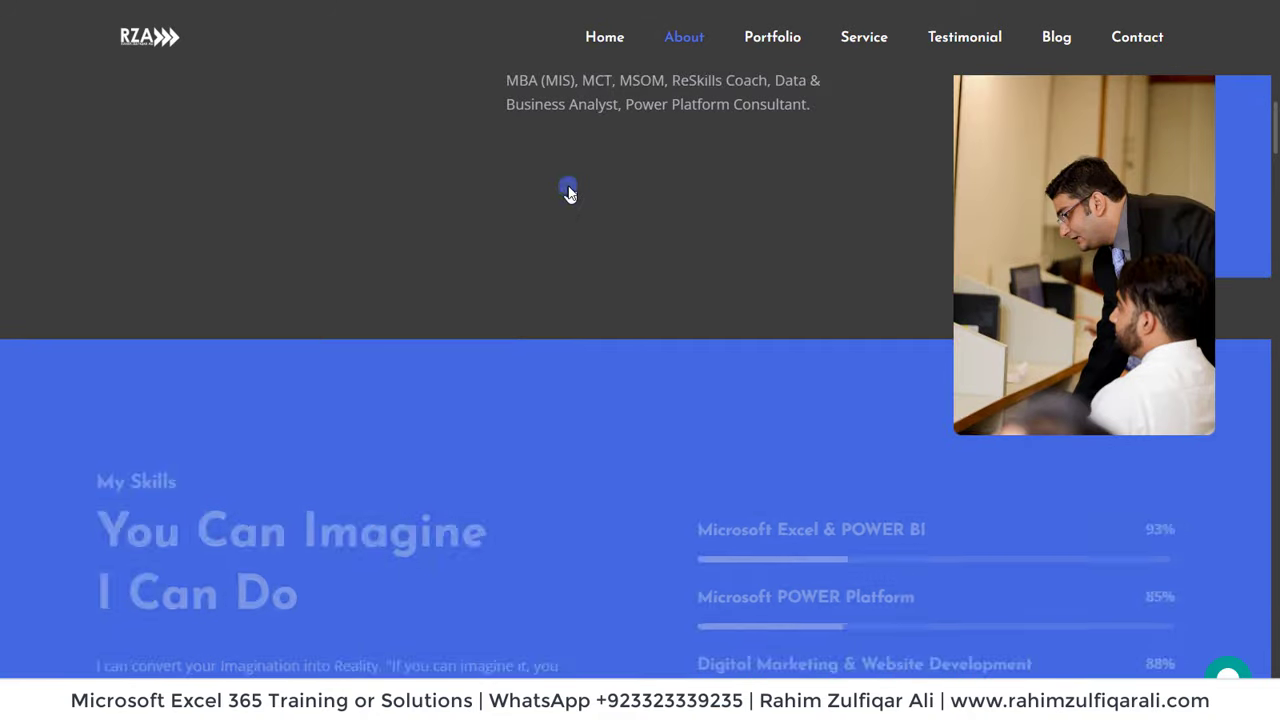
pyautogui.scroll(-5, 569, 192)
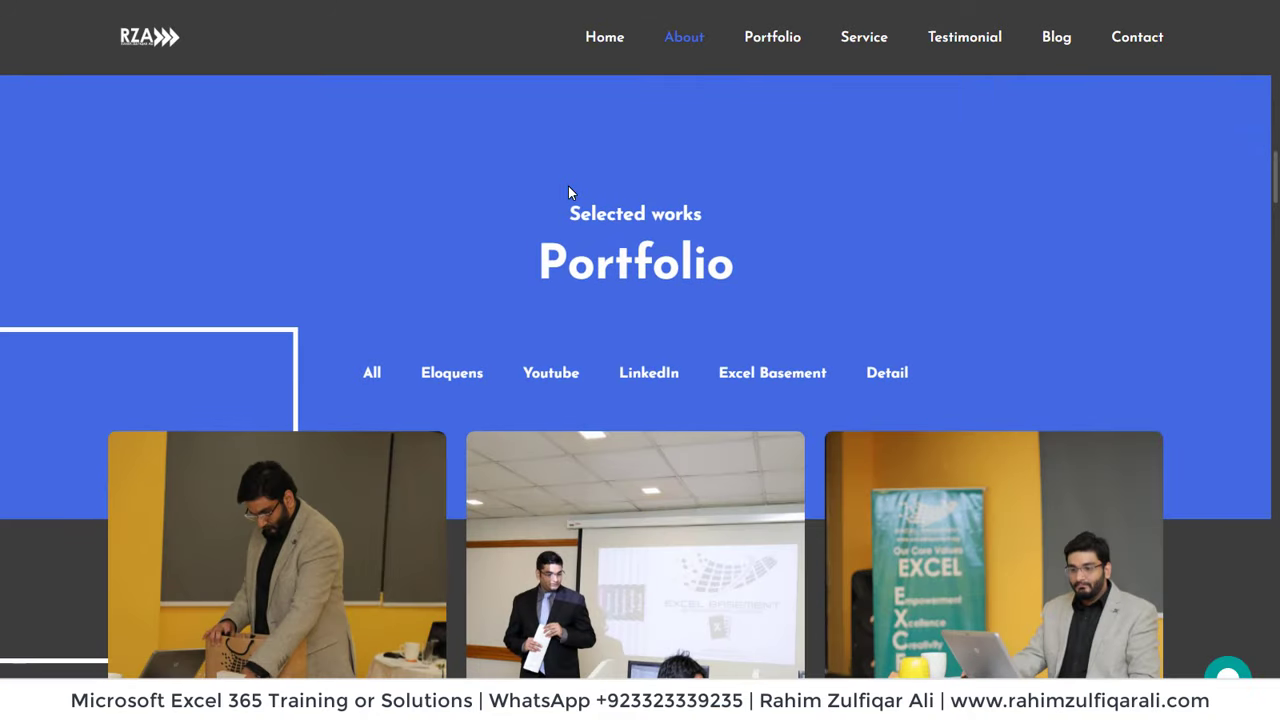
pyautogui.scroll(-5, 568, 193)
pyautogui.scroll(-5, 568, 193)
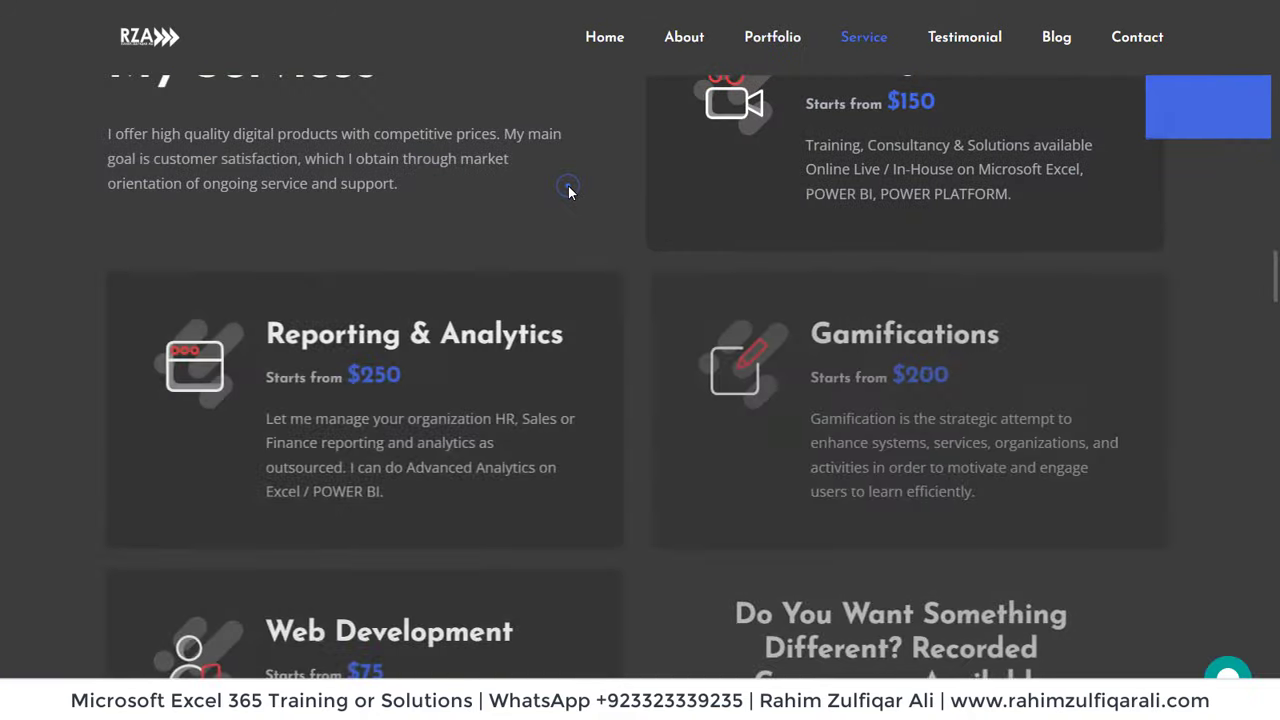
pyautogui.scroll(-5, 569, 194)
pyautogui.scroll(-5, 569, 194)
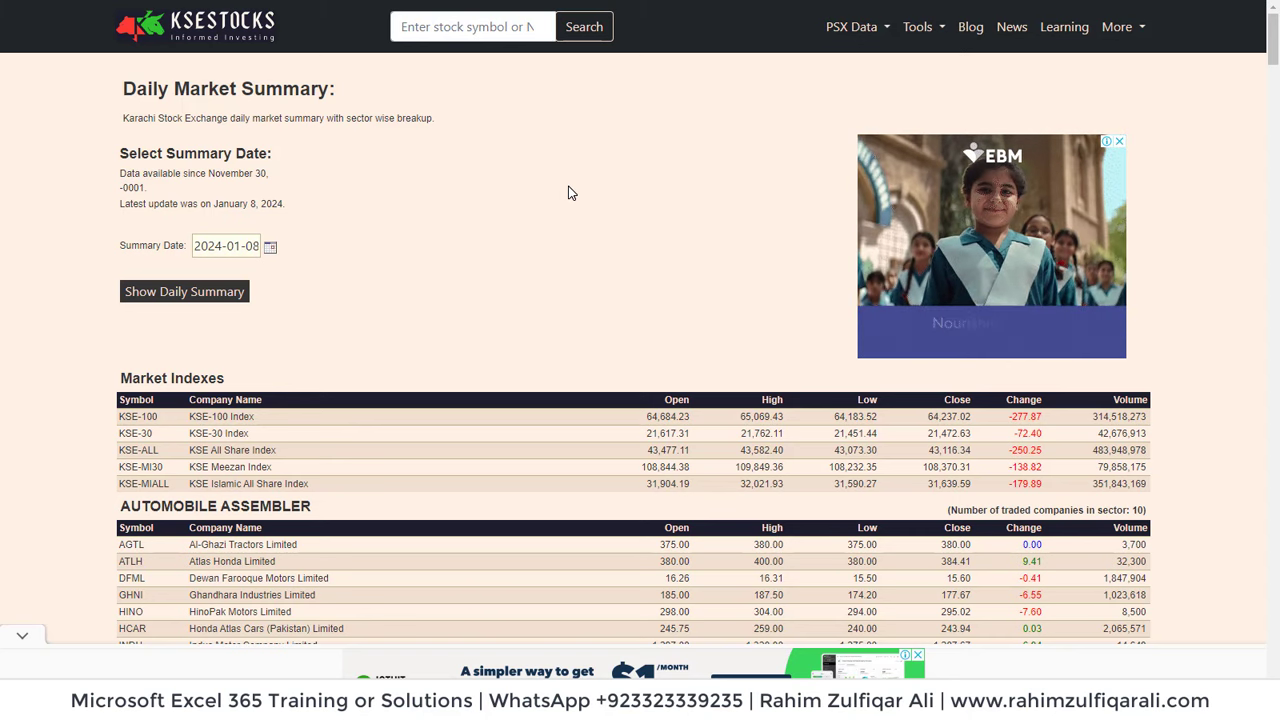
# - Copy the web address of the ksestocks.com MarketSummary page
pyautogui.click(640, 54)
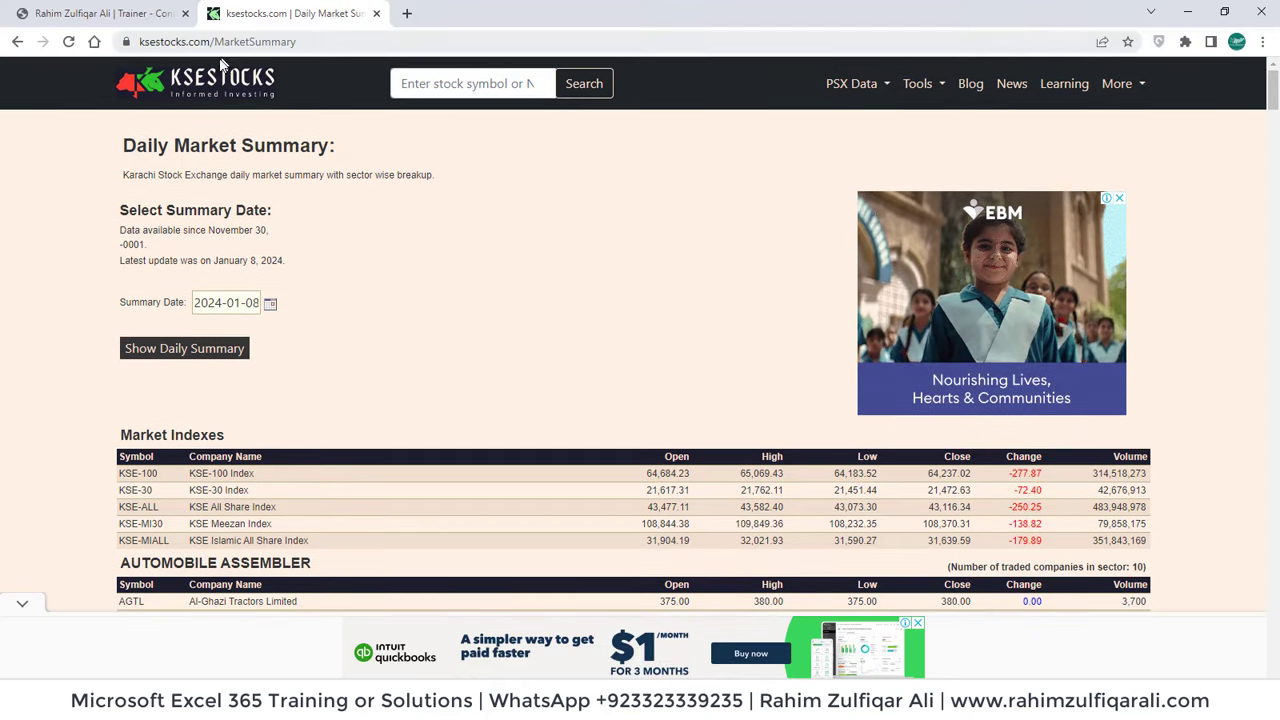
pyautogui.click(326, 41)
pyautogui.hotkey('ctrl', 'c')
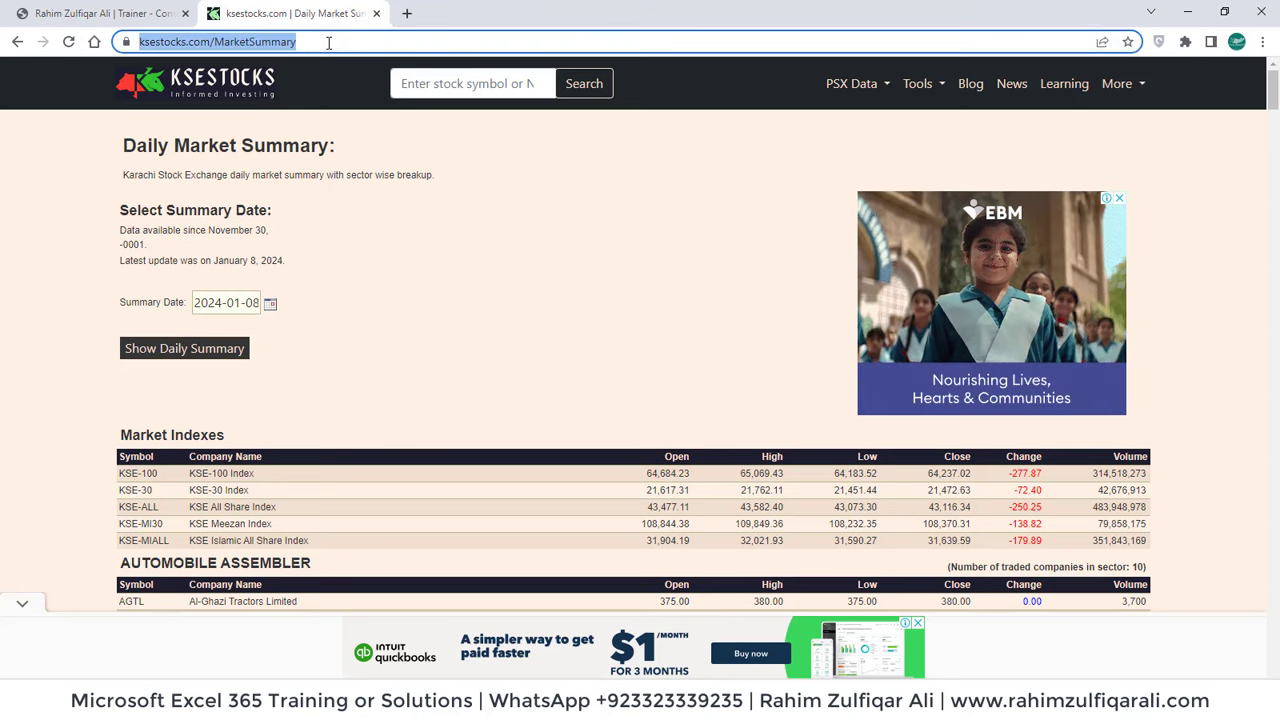
pyautogui.click(357, 668)
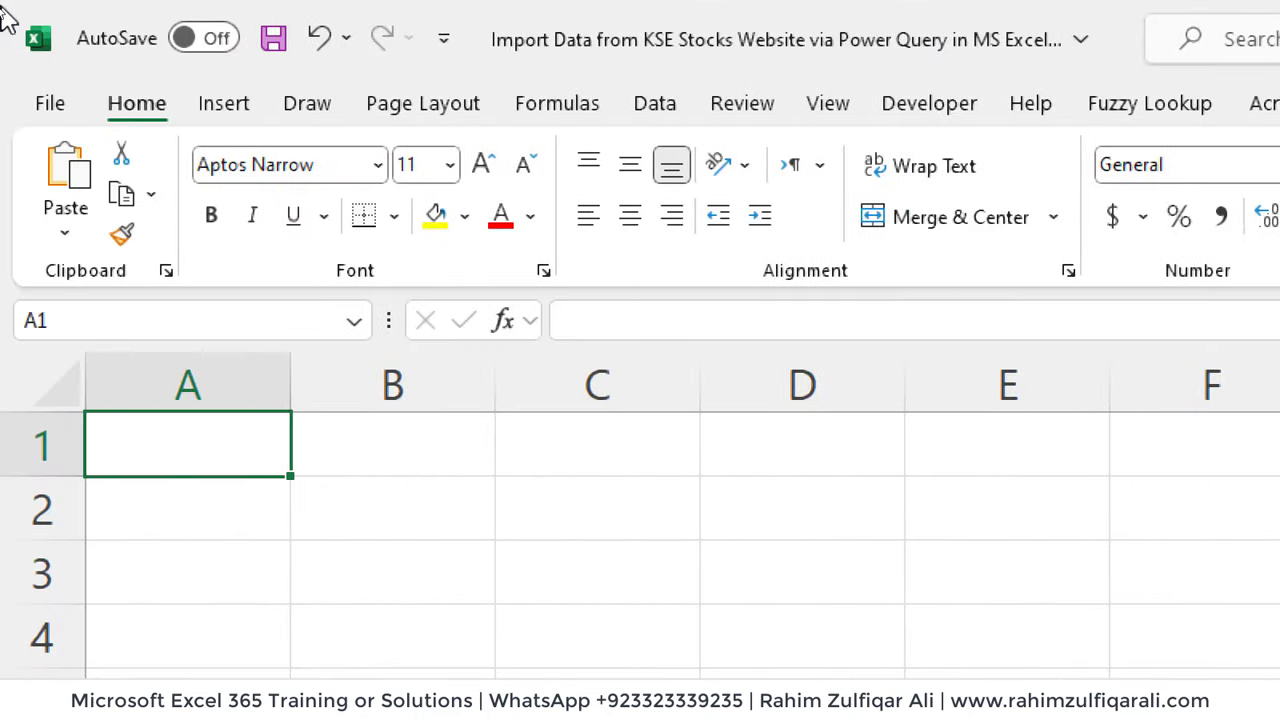
pyautogui.click(662, 108)
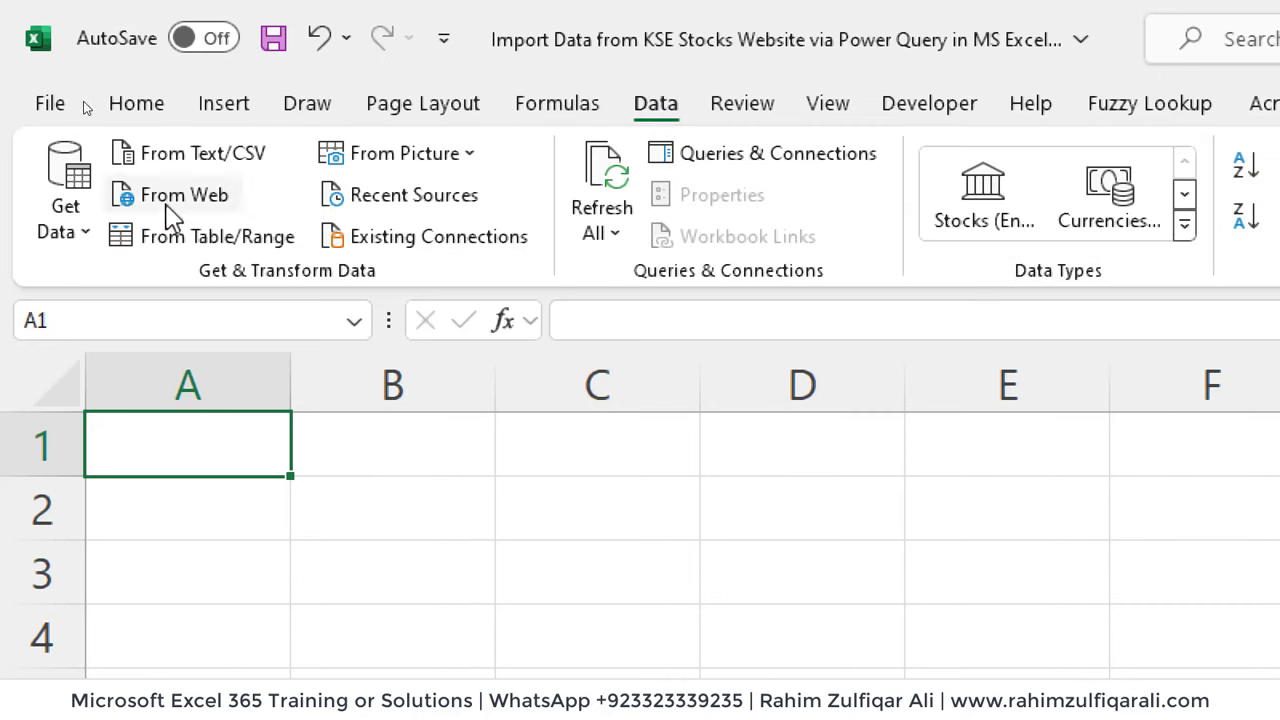
pyautogui.click(176, 200)
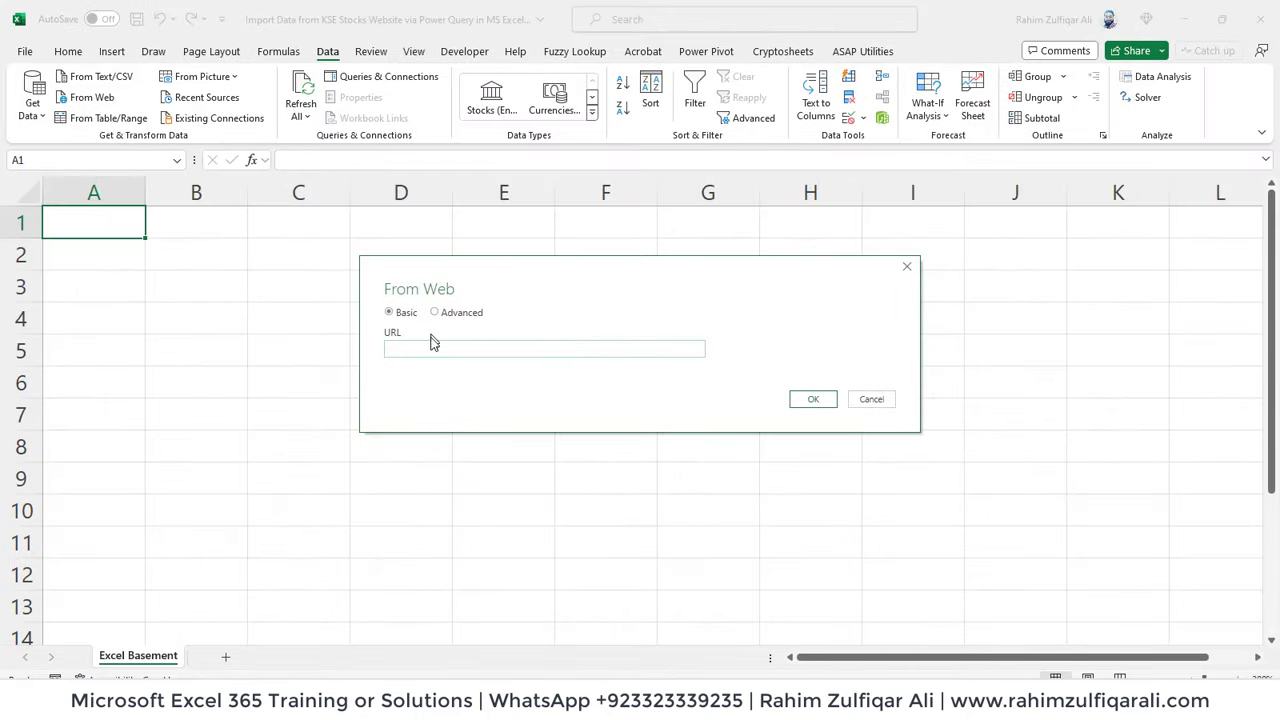
pyautogui.hotkey('ctrl', 'v')
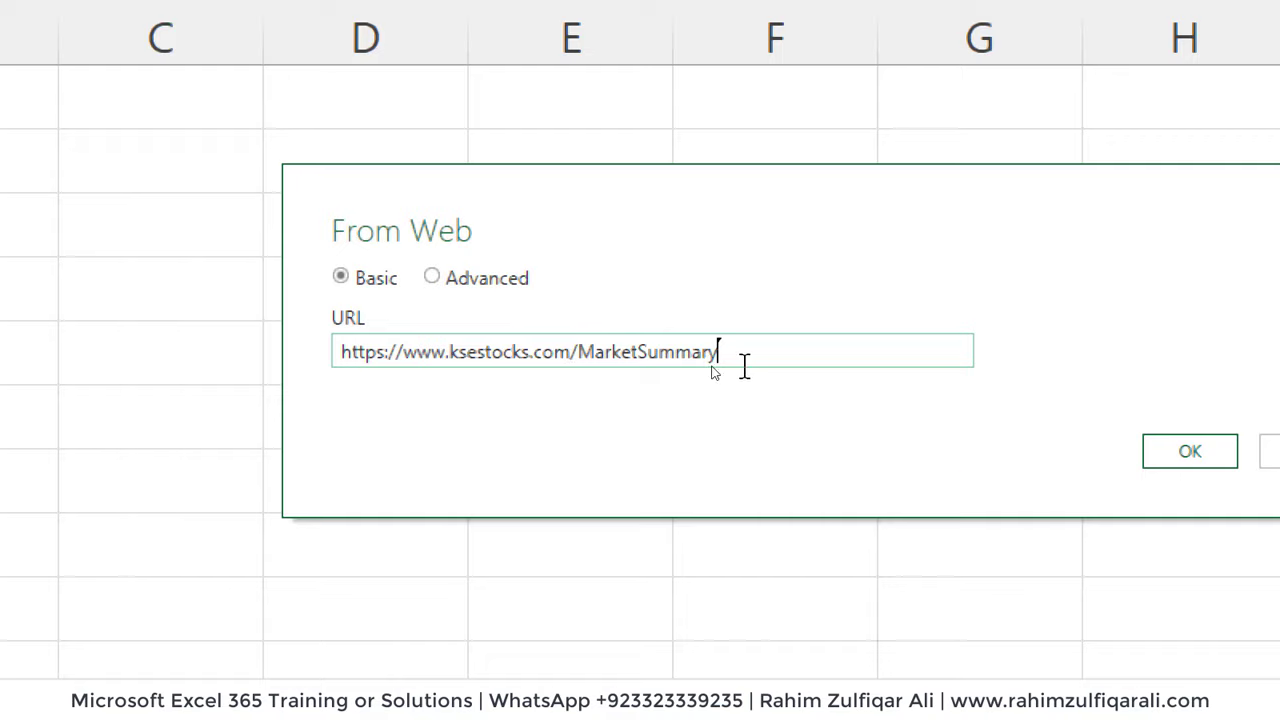
pyautogui.click(1185, 455)
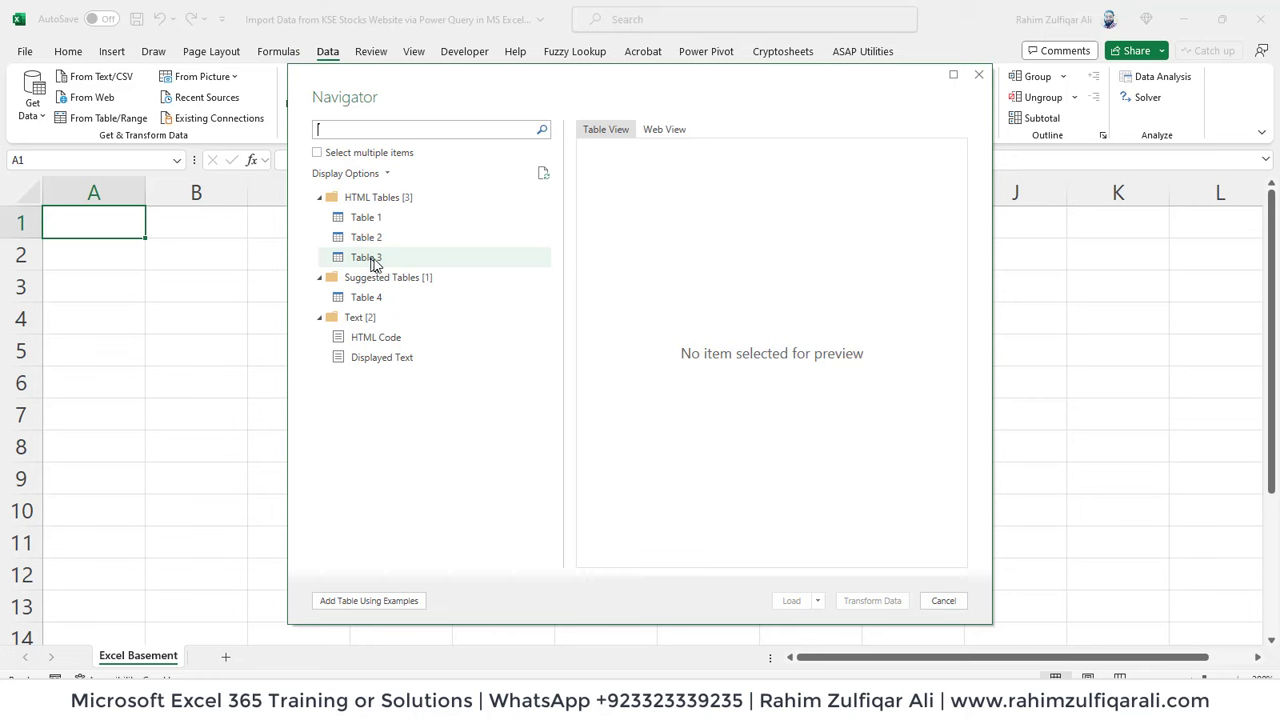
# - Preview Table 3 of the web page's HTML tables and load it into the workbook
pyautogui.click(376, 262)
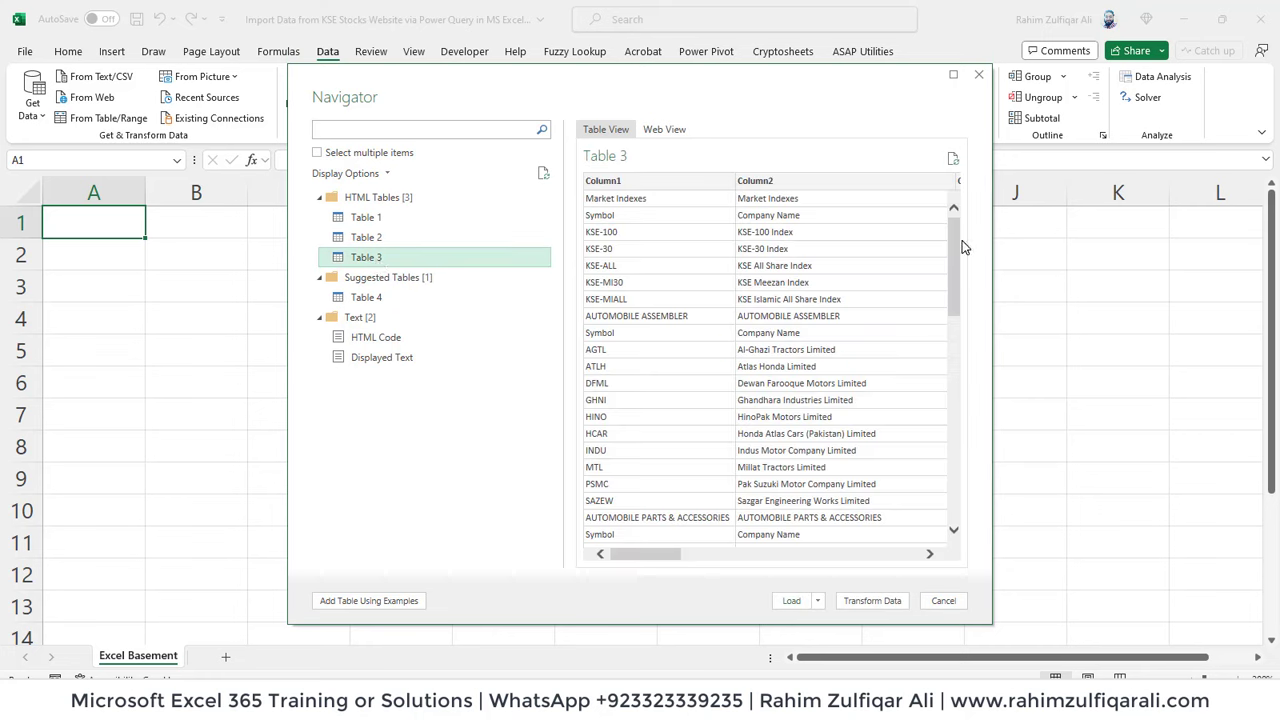
pyautogui.moveTo(953, 247); pyautogui.dragTo(966, 274)
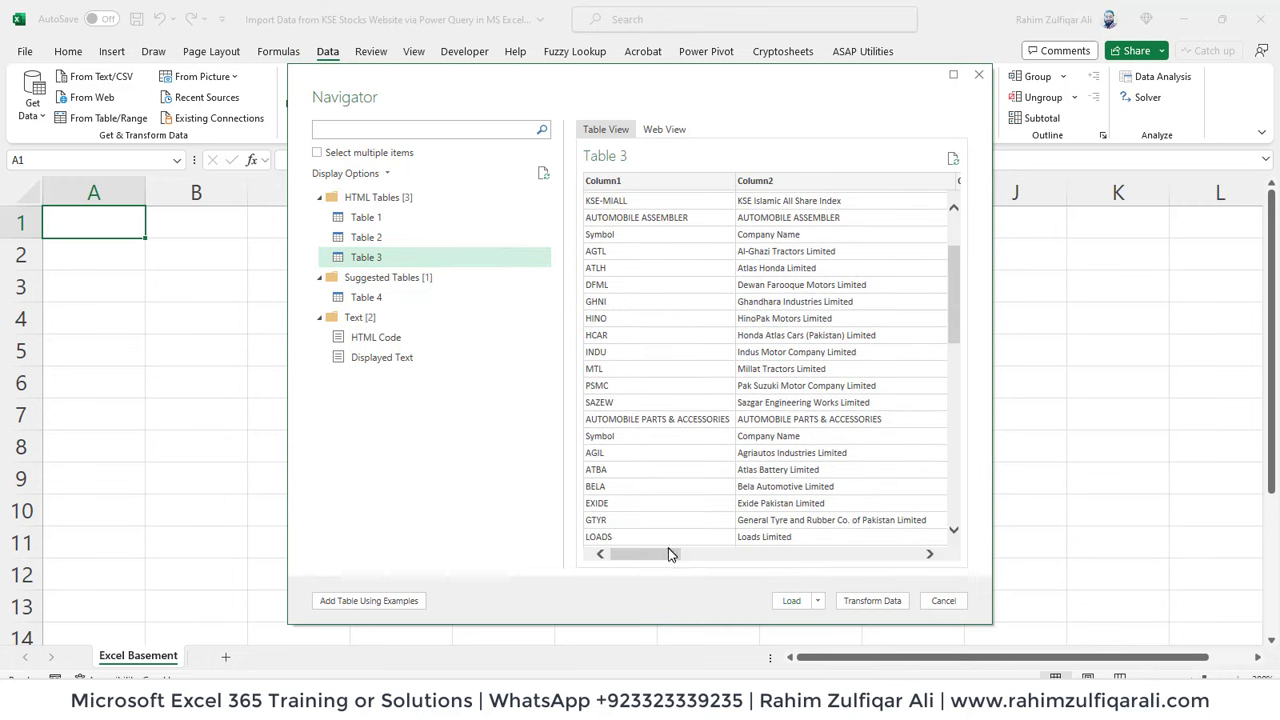
pyautogui.moveTo(672, 555); pyautogui.dragTo(648, 583)
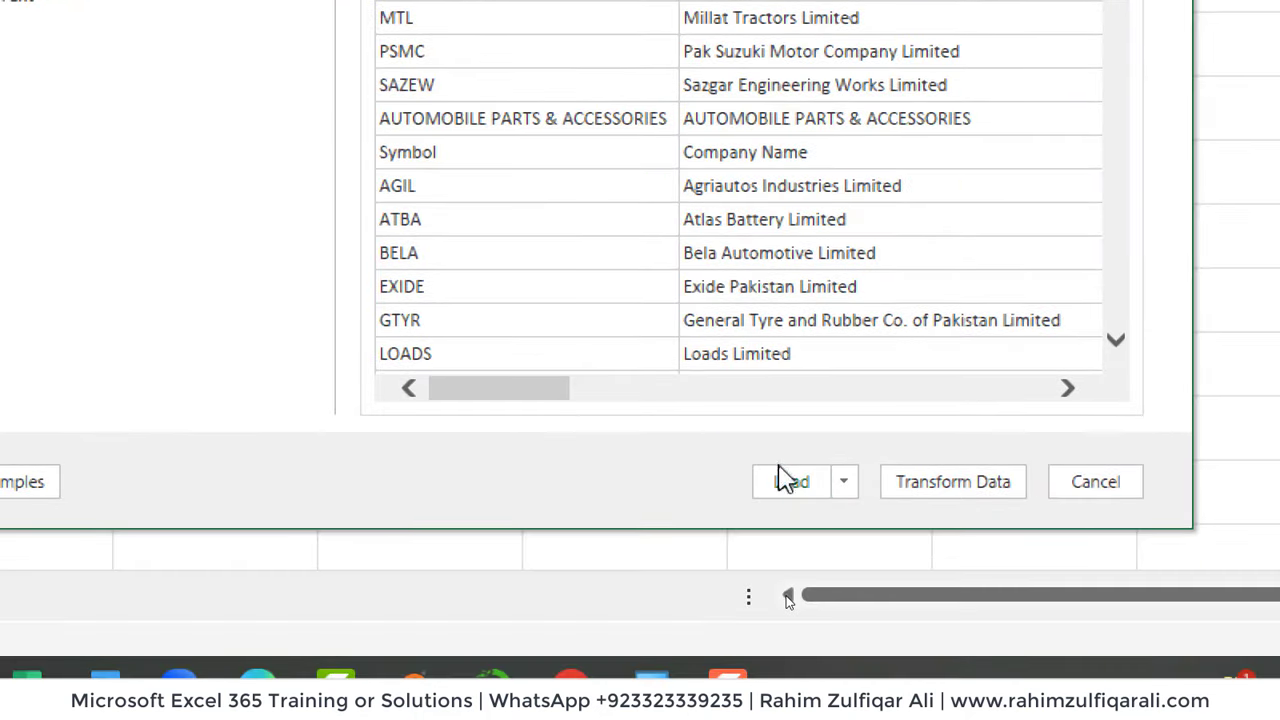
pyautogui.click(785, 478)
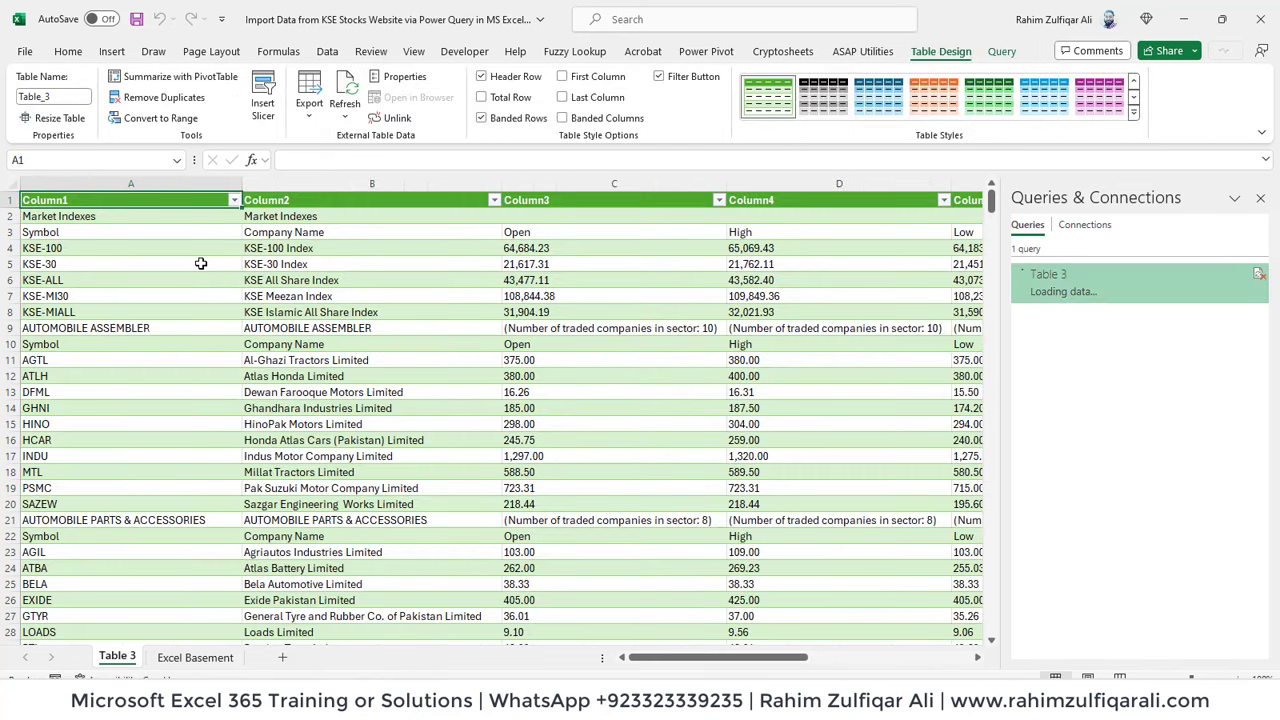
# - Look through the loaded Table 3 sheet, checking the company rows and the repeated sector headings
pyautogui.press('Right')
pyautogui.press('Down')
pyautogui.press('Down')
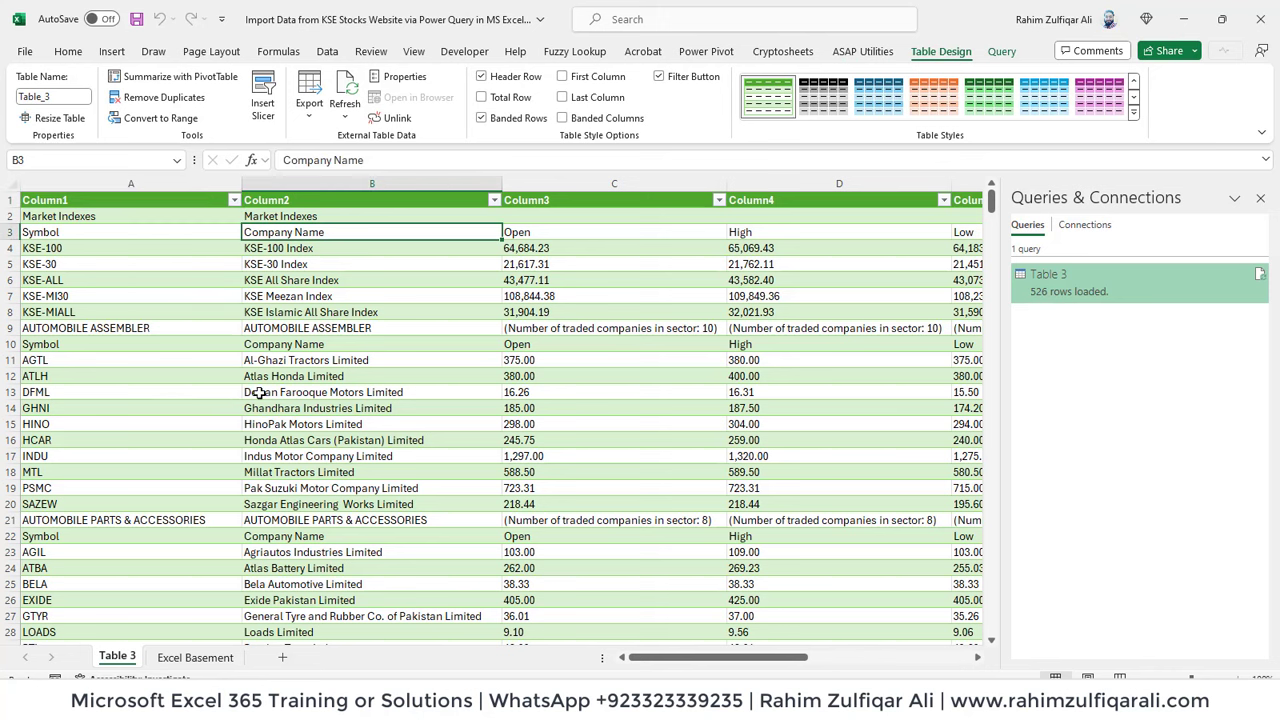
pyautogui.click(288, 474)
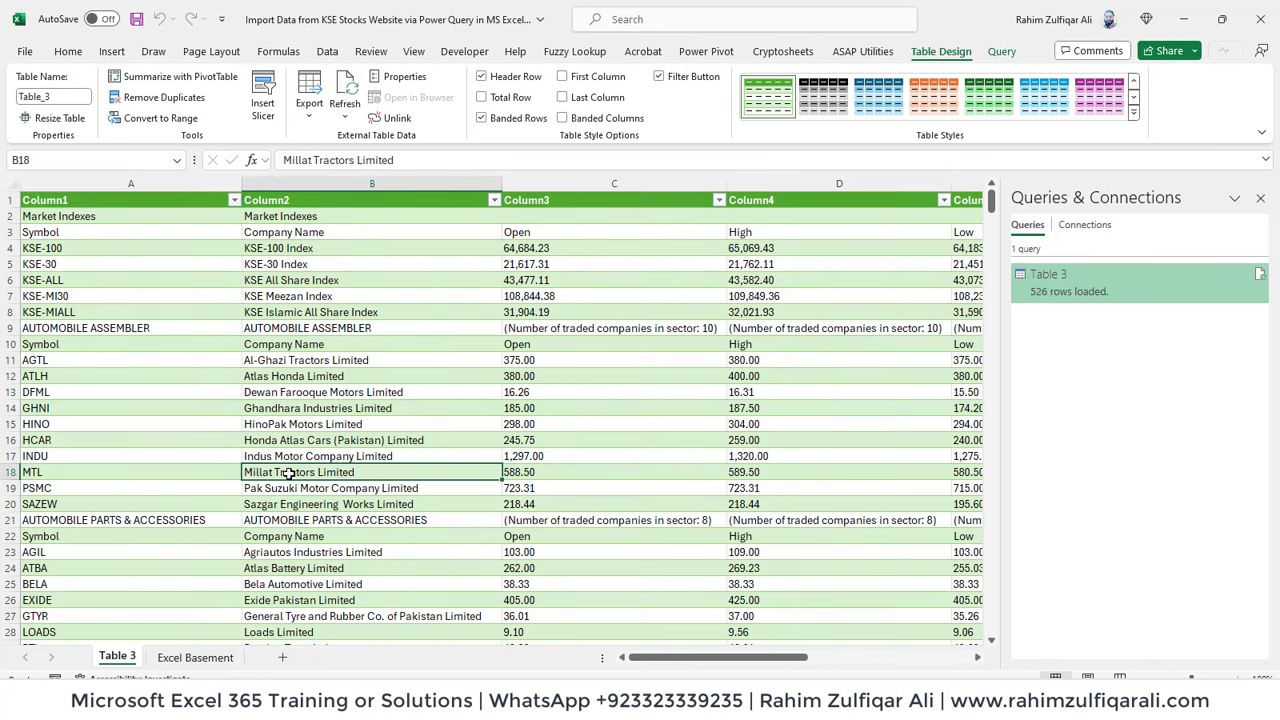
pyautogui.press('pagedown')
pyautogui.press('pagedown')
pyautogui.press('pagedown')
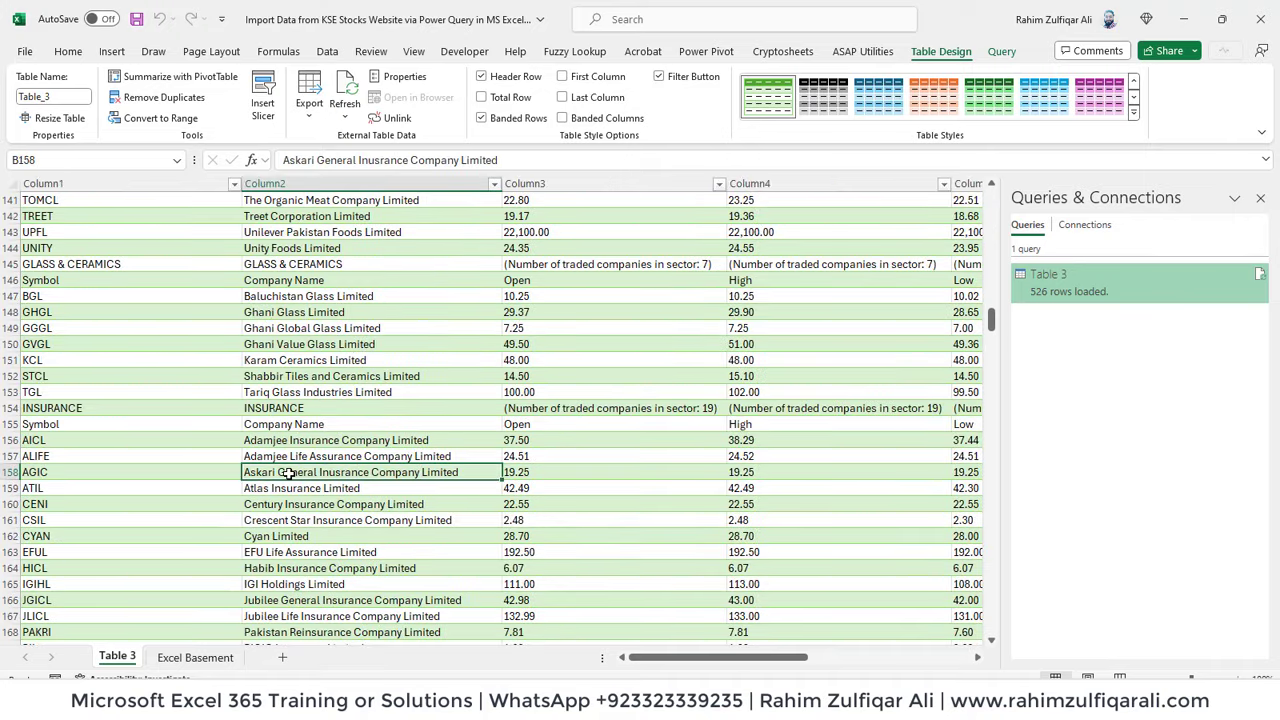
pyautogui.press('pageup')
pyautogui.press('pageup')
pyautogui.press('pageup')
pyautogui.press('pageup')
pyautogui.press('pageup')
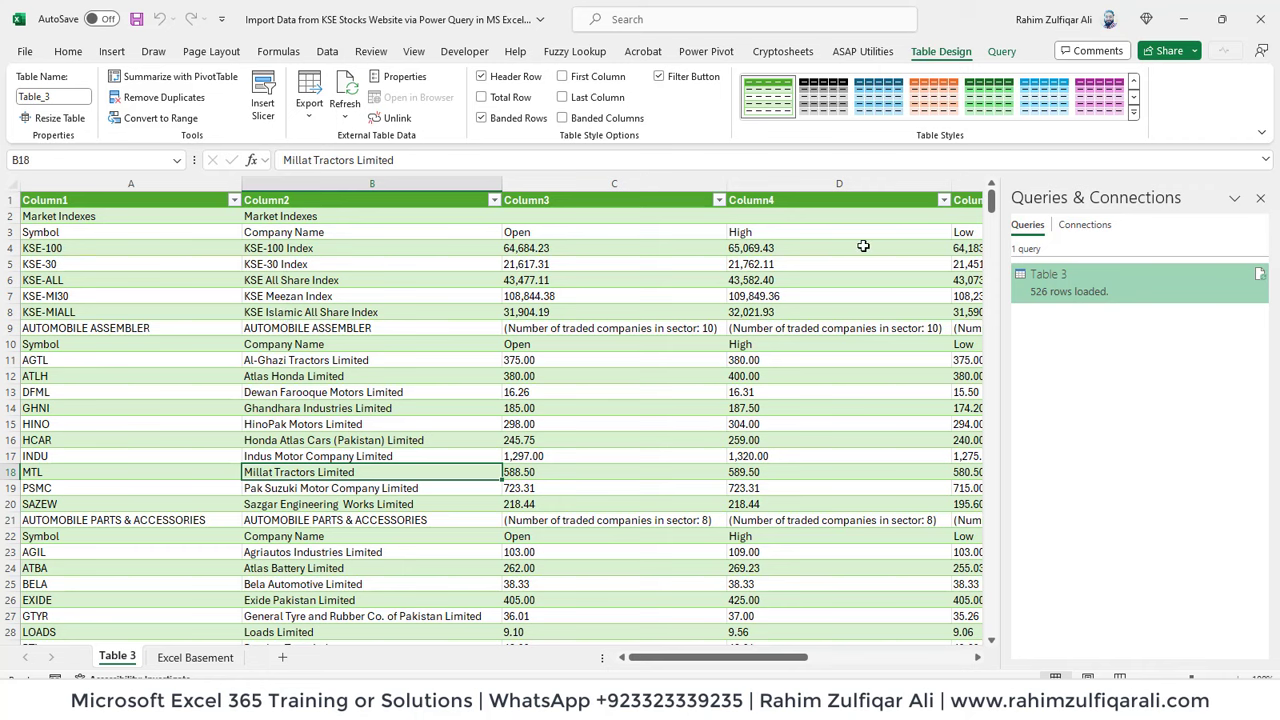
# - Open the Table 3 query for editing in Power Query Editor and inspect the entries in Column1
pyautogui.moveTo(1047, 289)
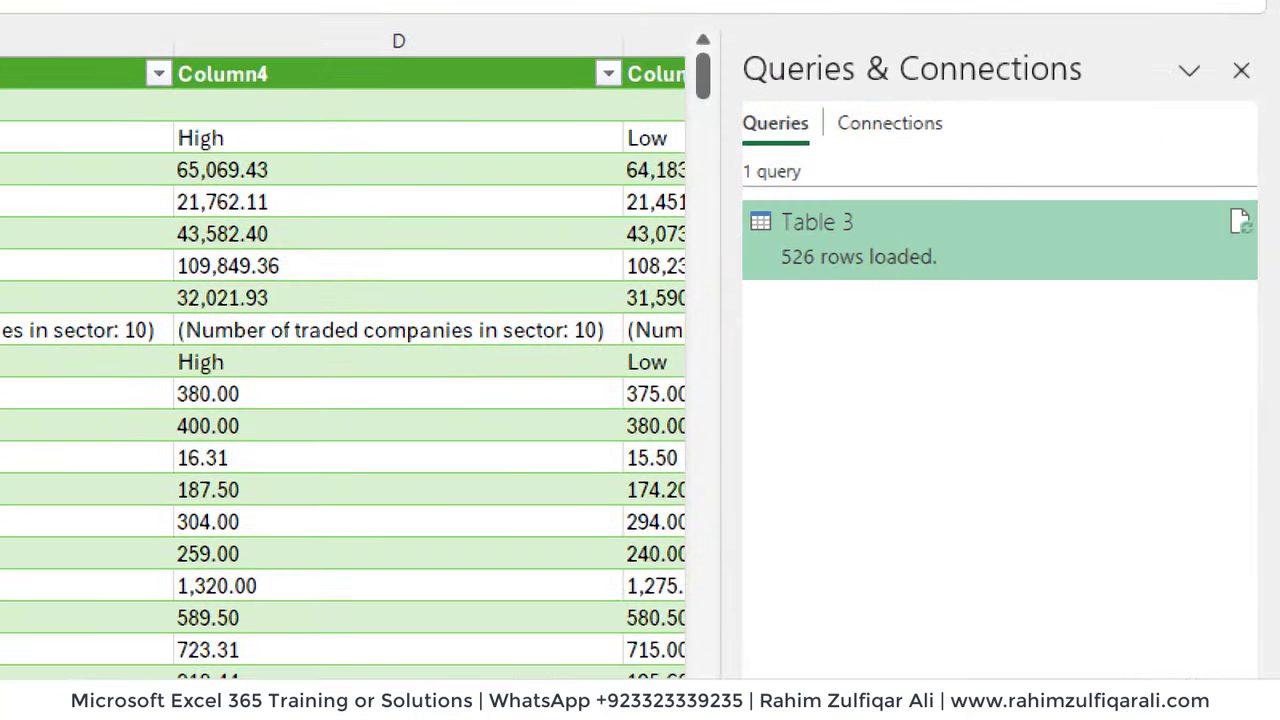
pyautogui.rightClick(815, 232)
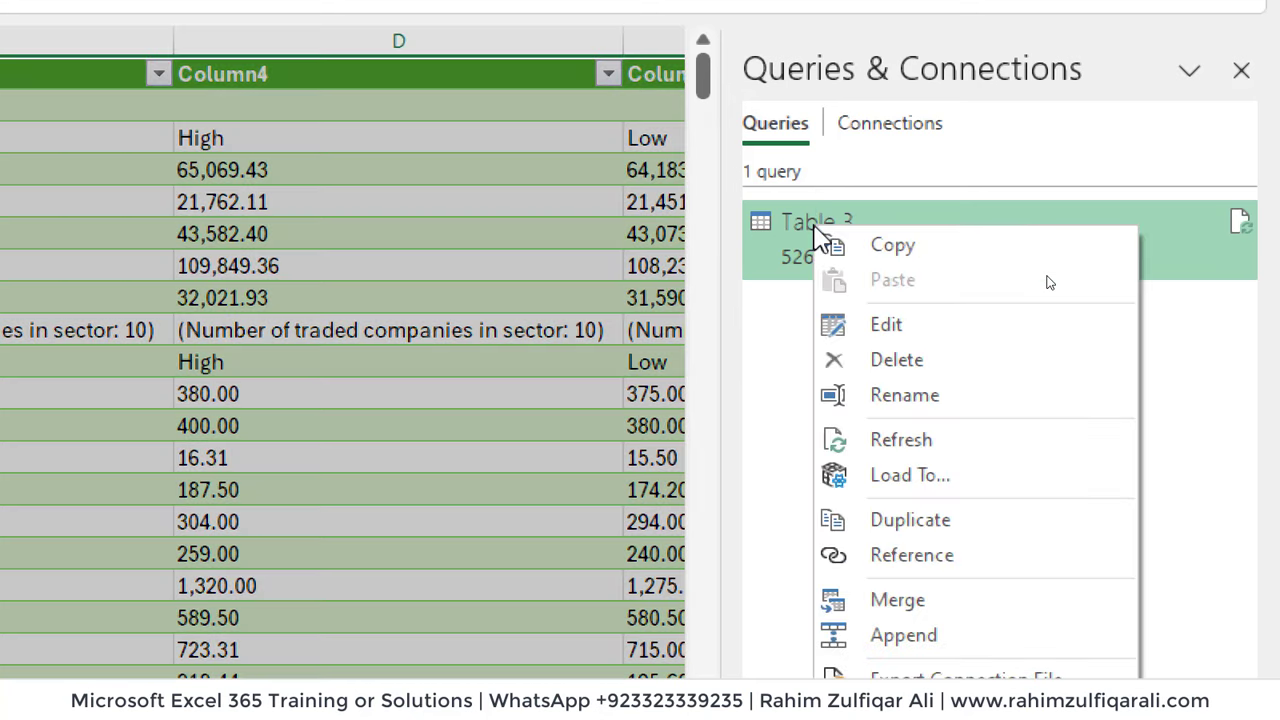
pyautogui.click(878, 324)
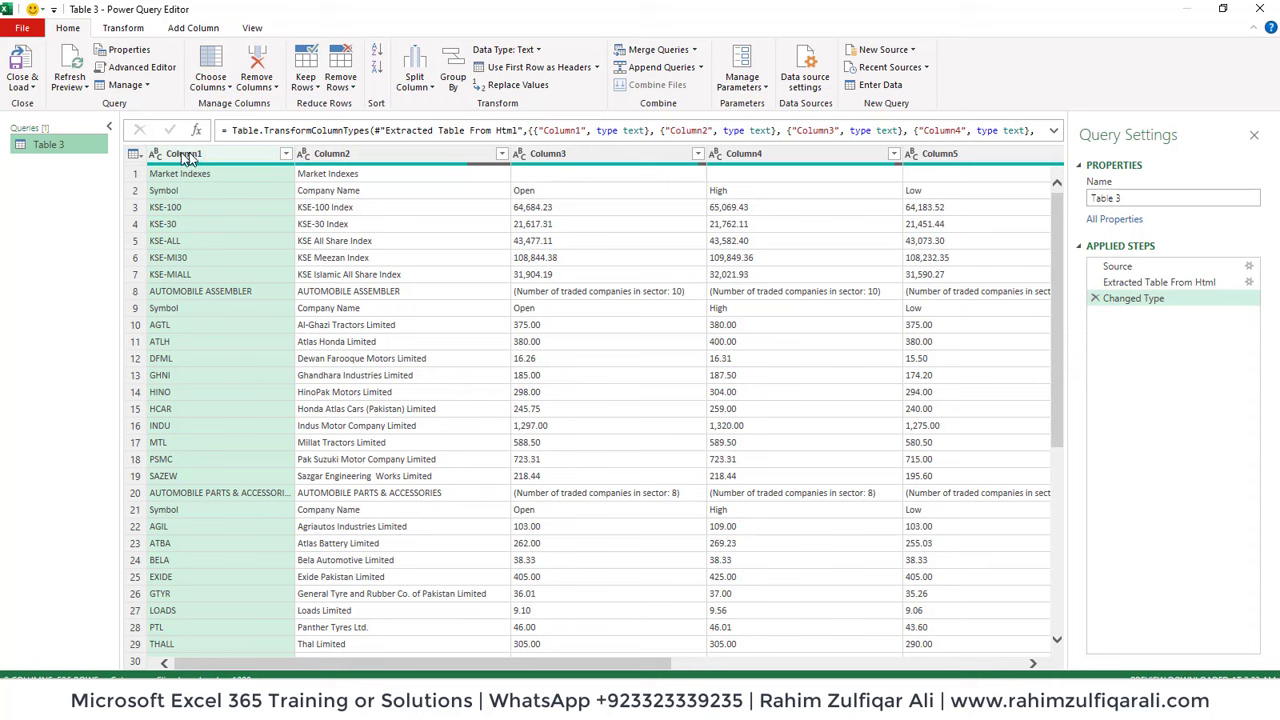
pyautogui.click(197, 388)
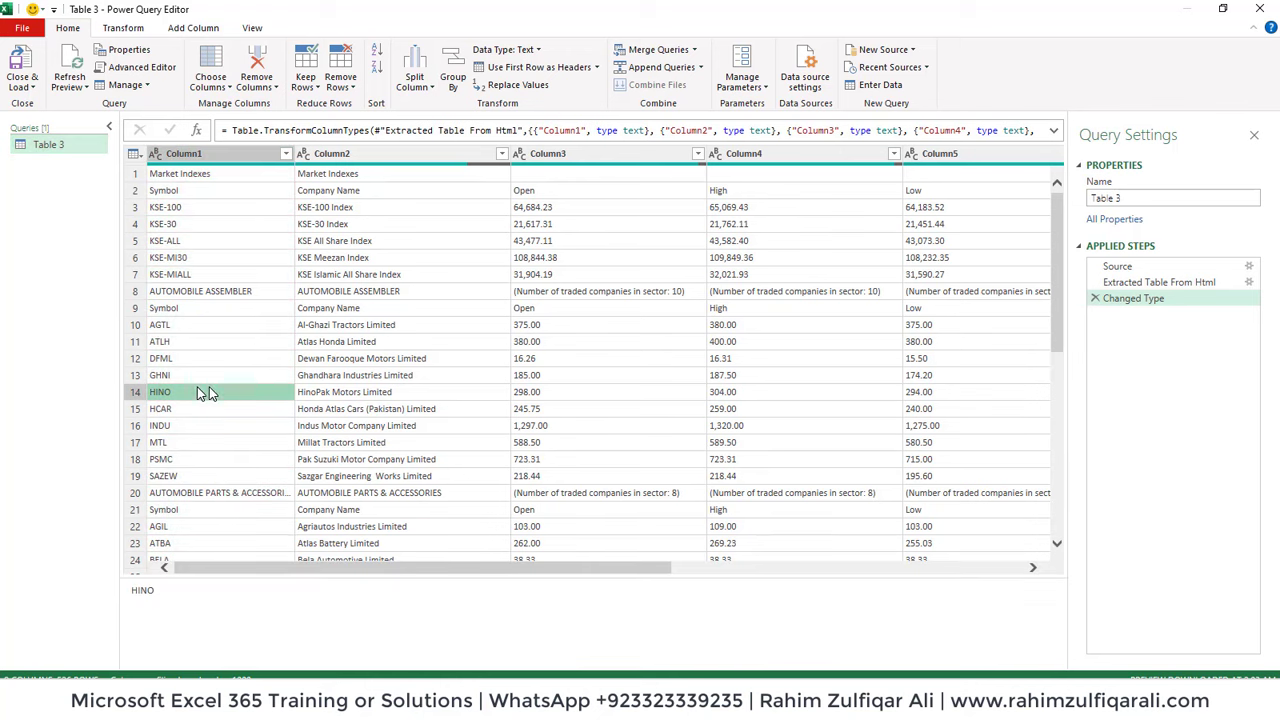
# - Start a conditional column for the table and name it Sector
pyautogui.click(366, 360)
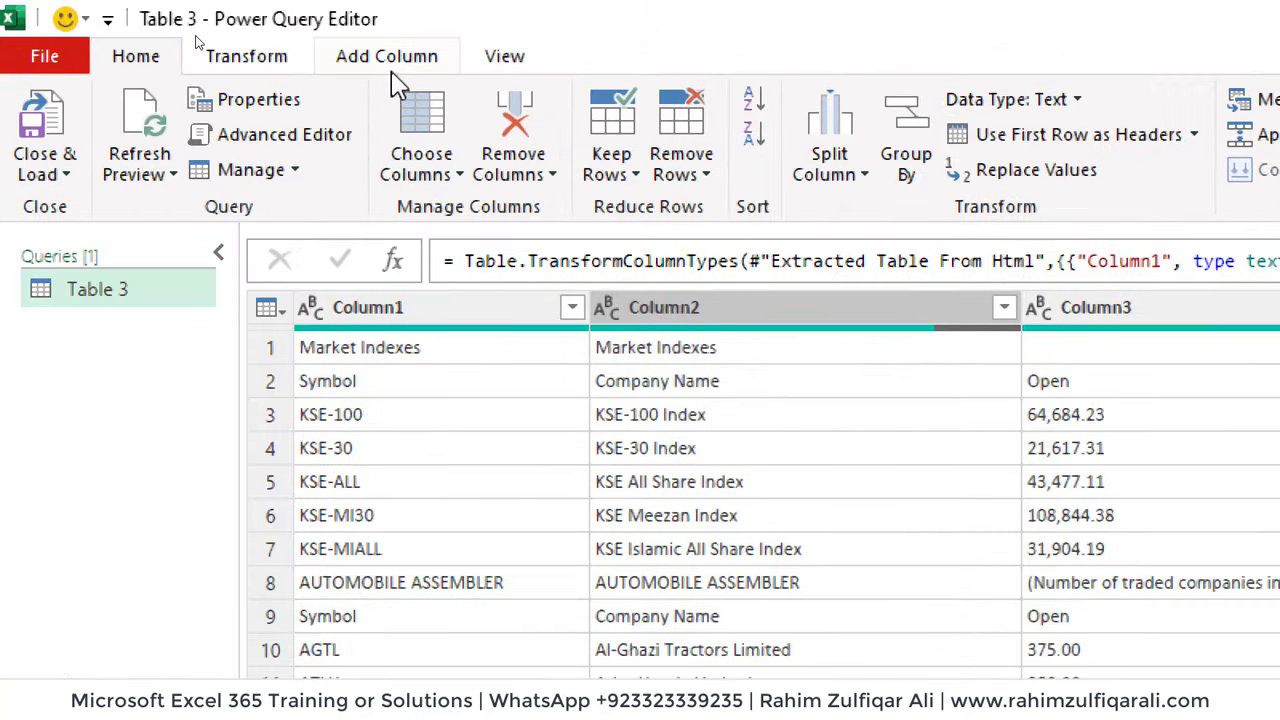
pyautogui.click(386, 56)
pyautogui.click(412, 103)
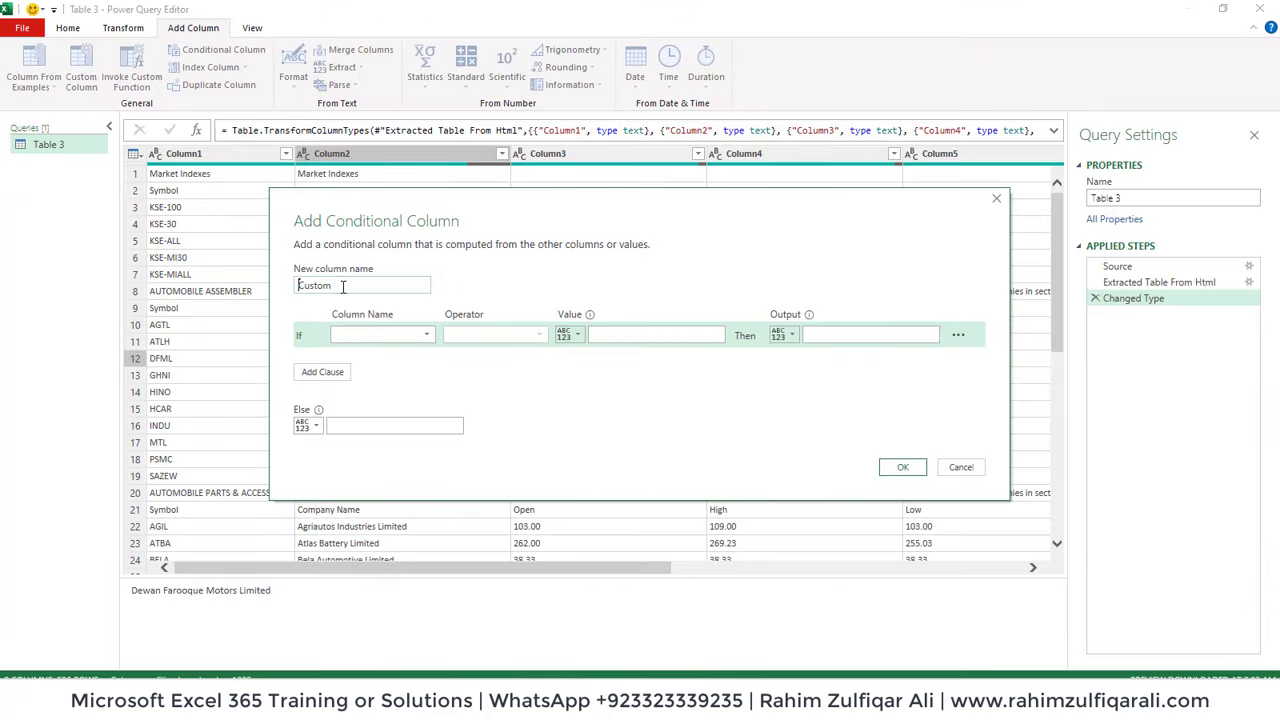
pyautogui.click(342, 286)
pyautogui.doubleClick(342, 286)
pyautogui.write('Sector')
# - Set the Sector column's condition to check whether Column1 equals the value in Column2
pyautogui.click(366, 338)
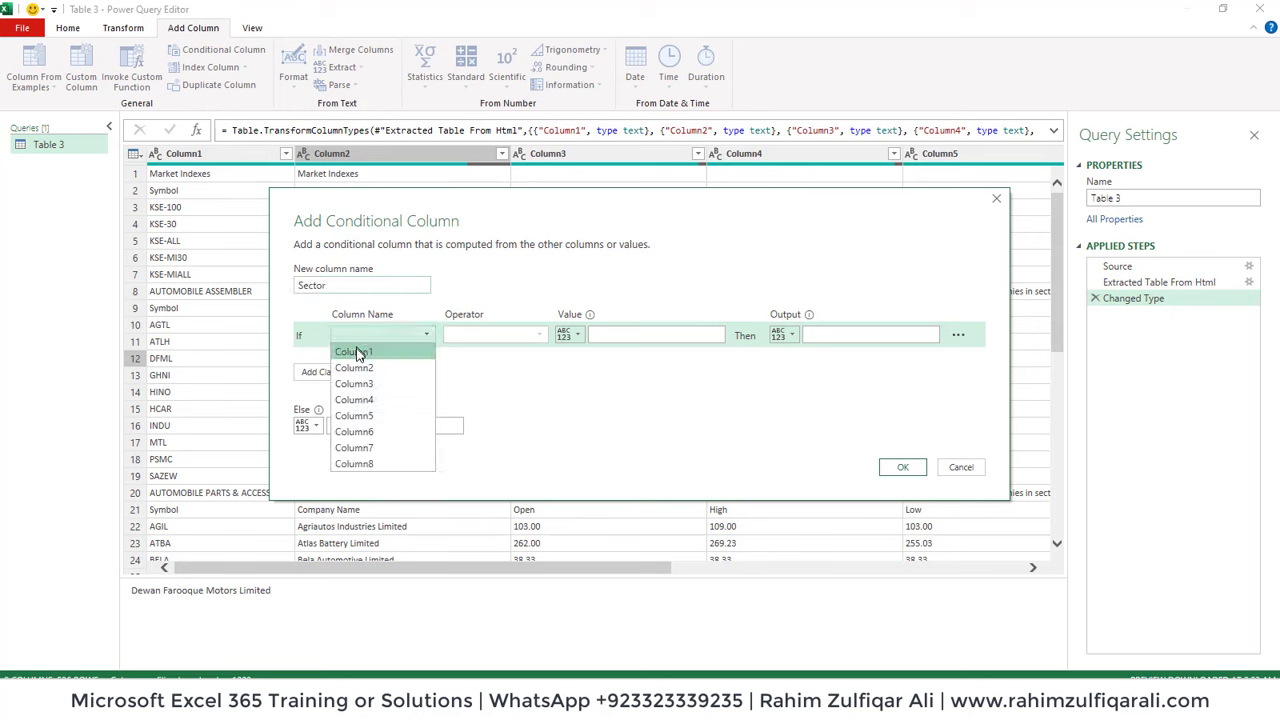
pyautogui.click(366, 355)
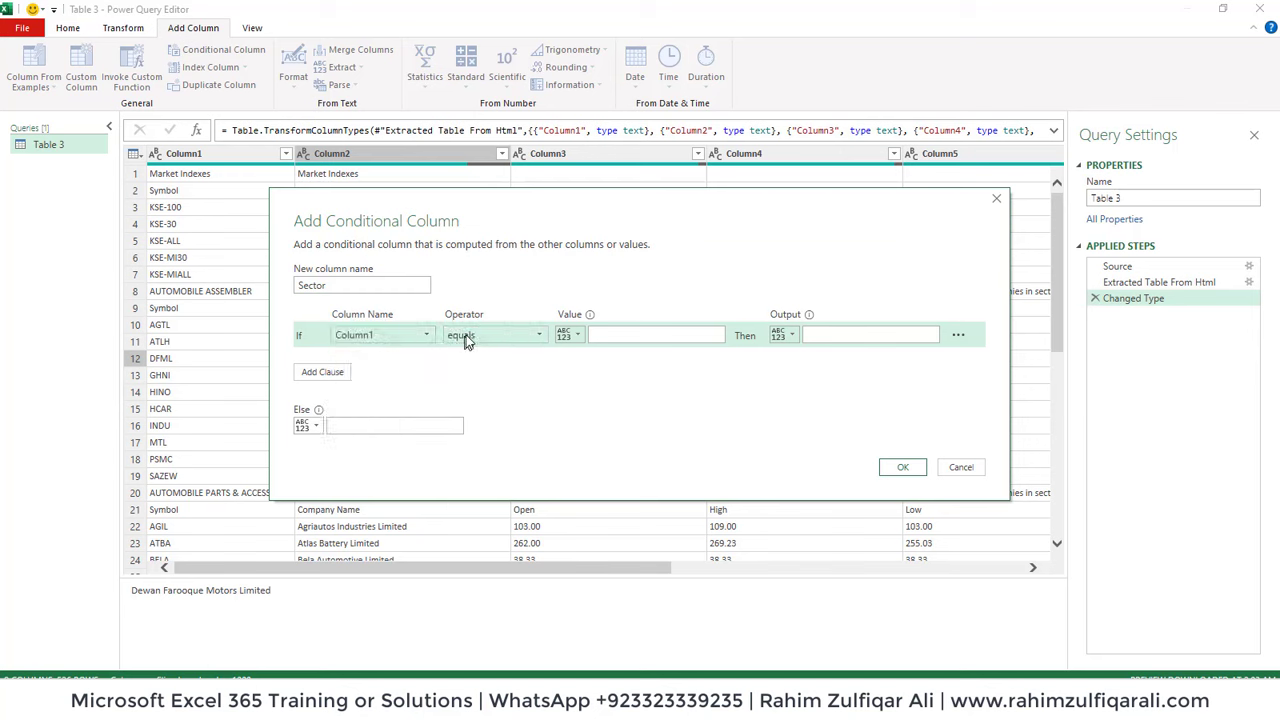
pyautogui.click(578, 337)
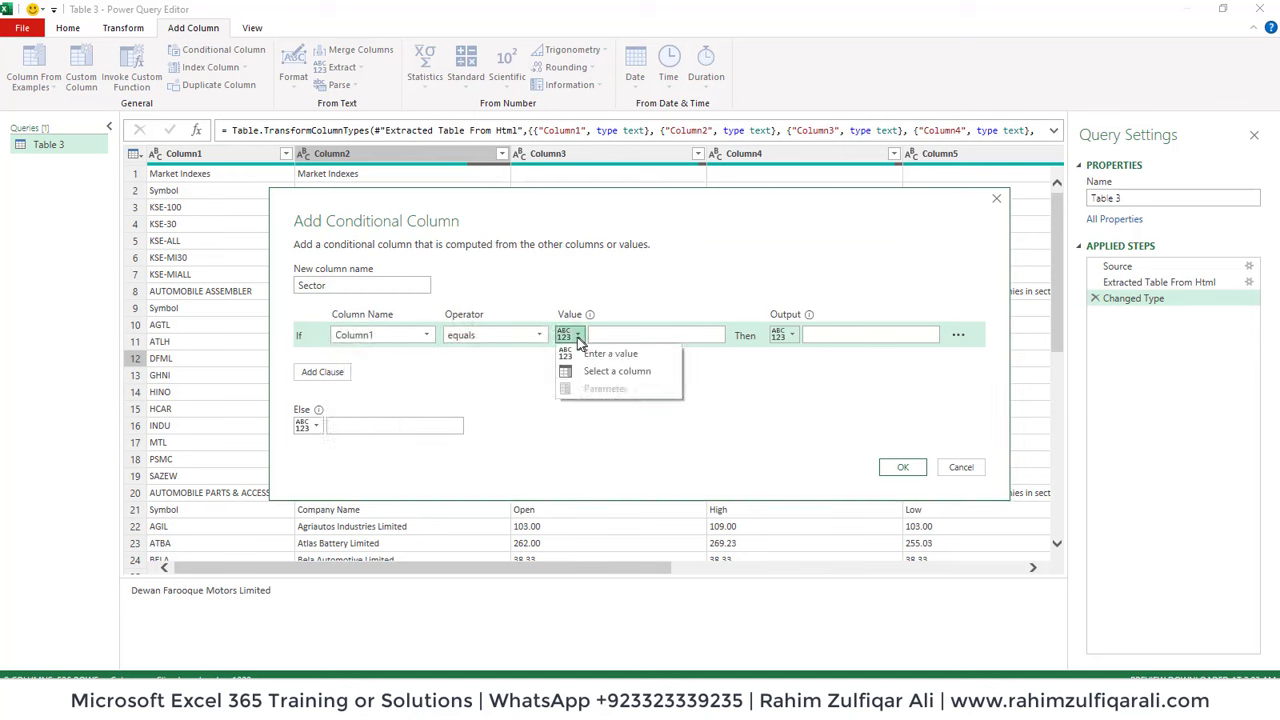
pyautogui.click(594, 371)
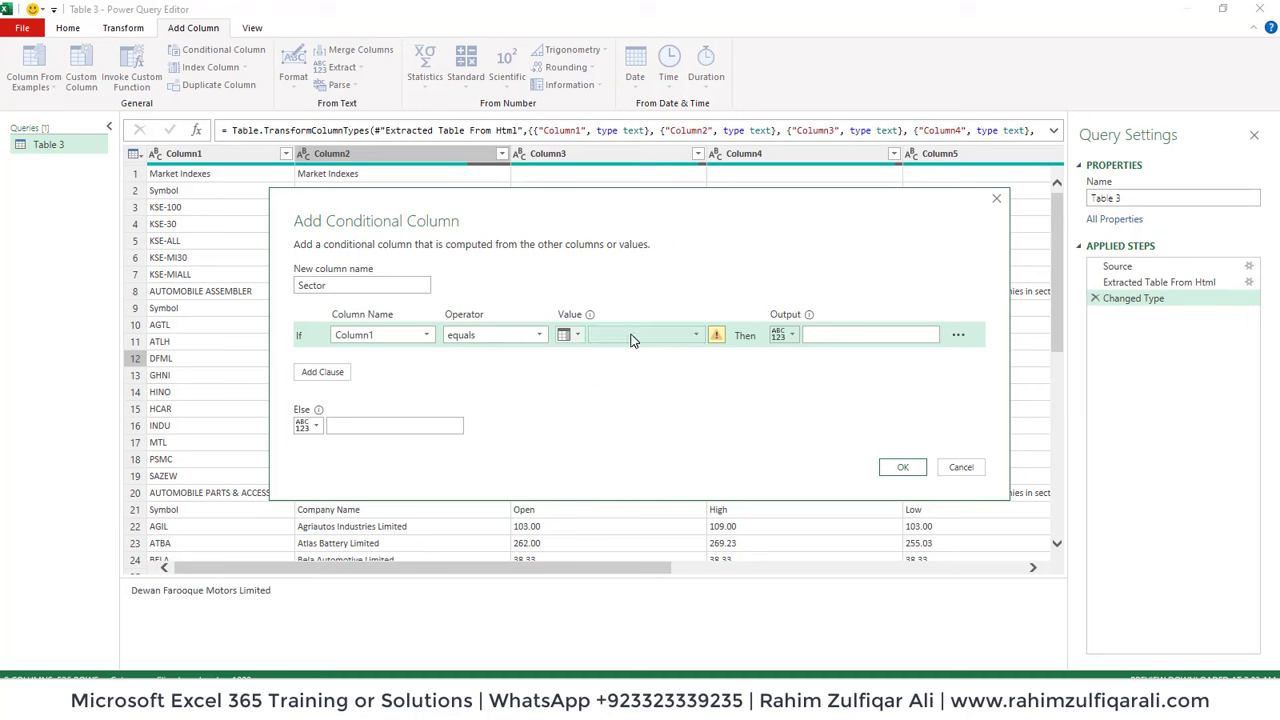
pyautogui.click(631, 338)
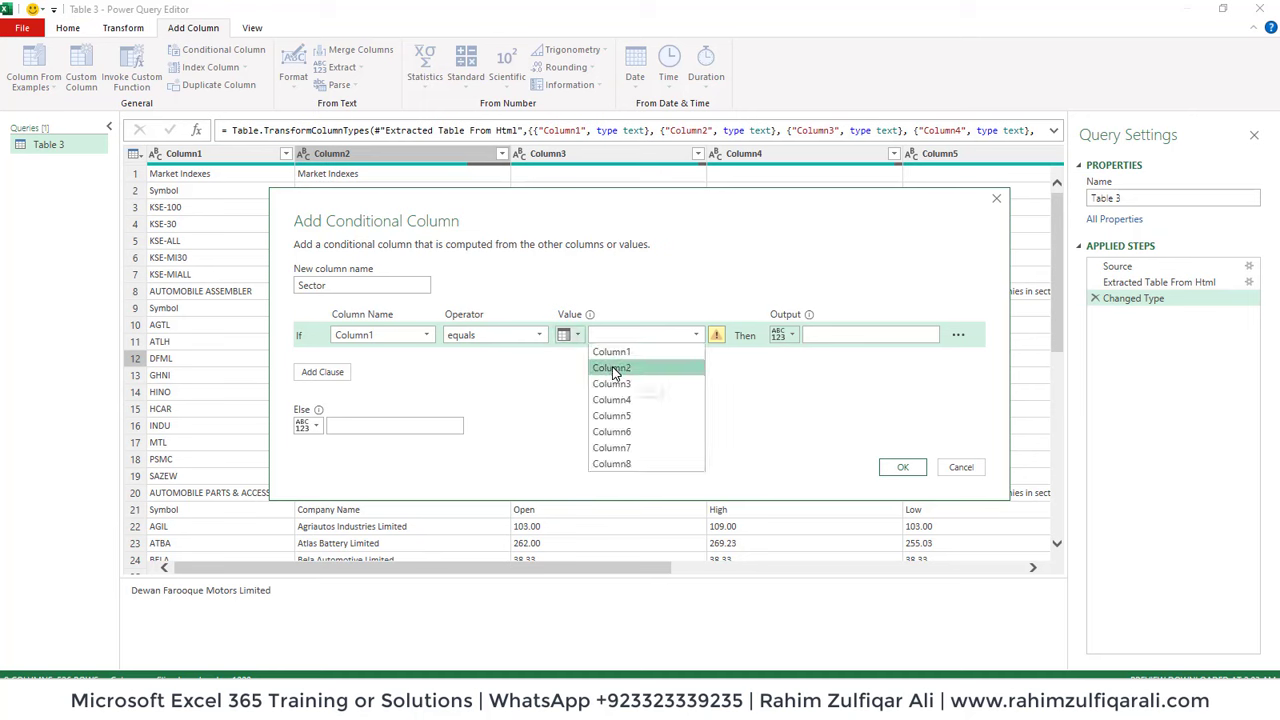
pyautogui.click(614, 370)
# - Output Column1 when the condition is met and null otherwise, and create the conditional column
pyautogui.click(790, 335)
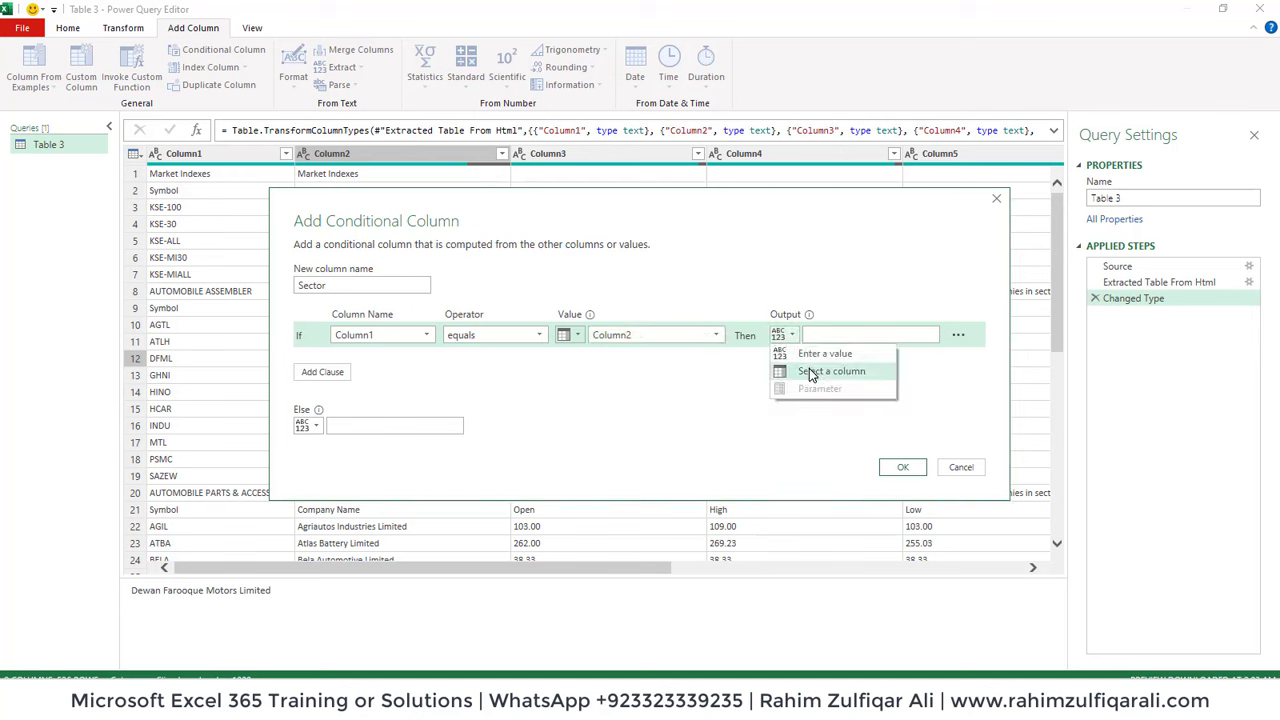
pyautogui.click(812, 371)
pyautogui.click(830, 335)
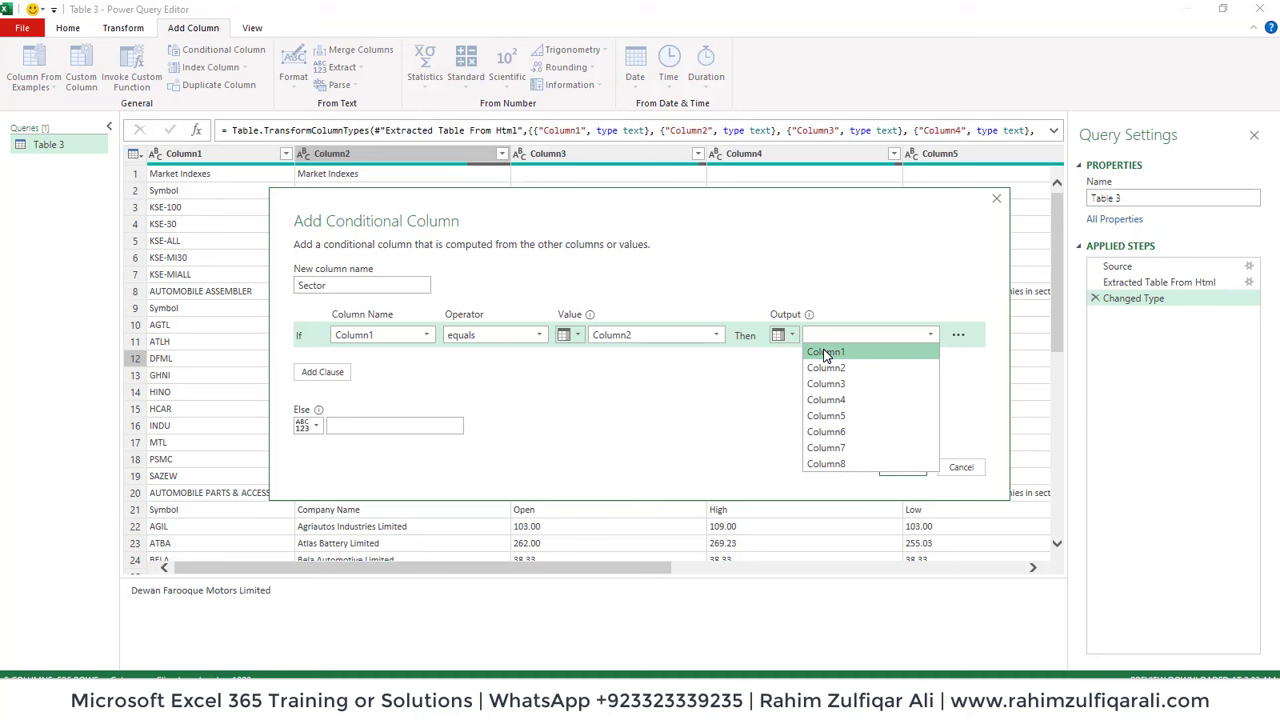
pyautogui.click(826, 352)
pyautogui.click(376, 427)
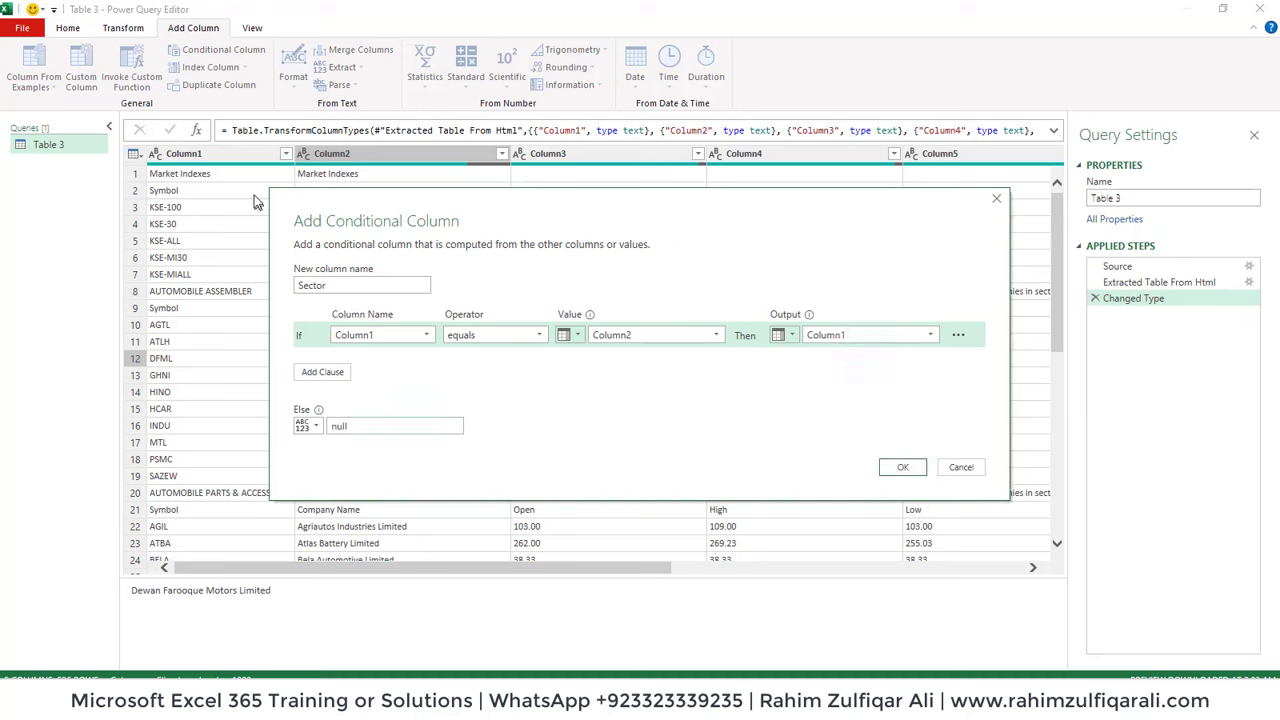
pyautogui.moveTo(288, 204); pyautogui.dragTo(395, 270)
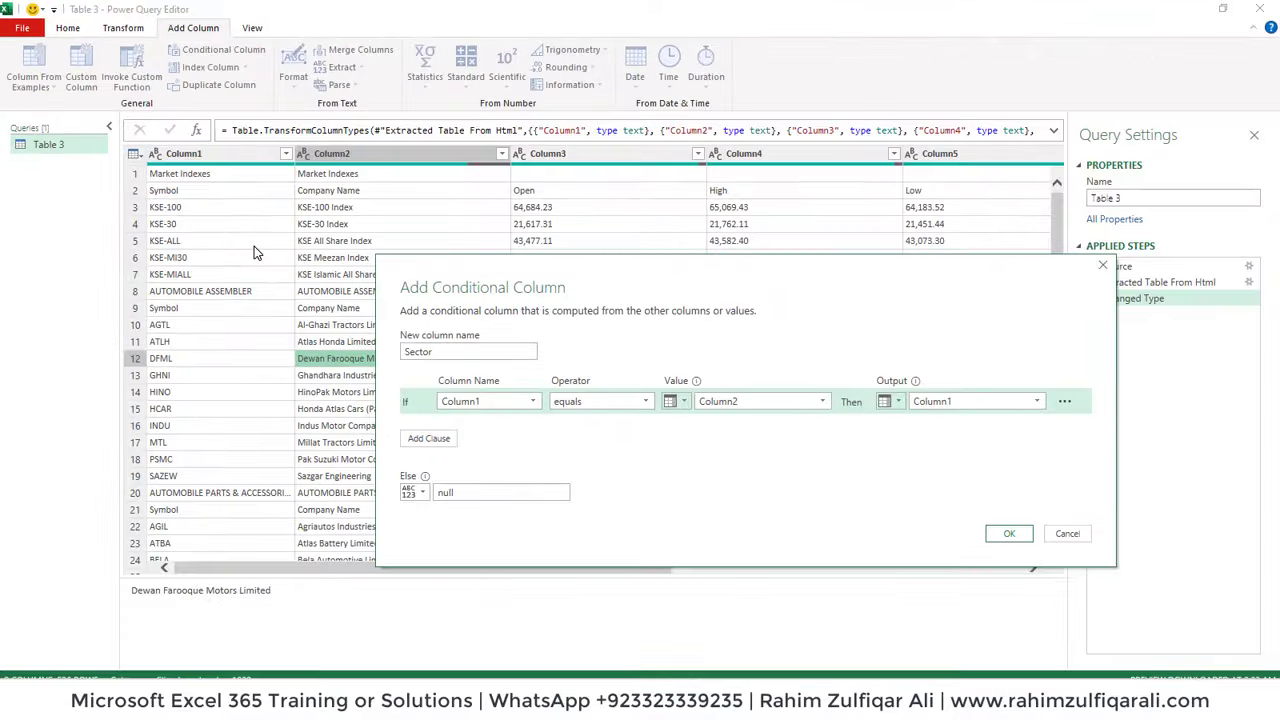
pyautogui.click(1005, 533)
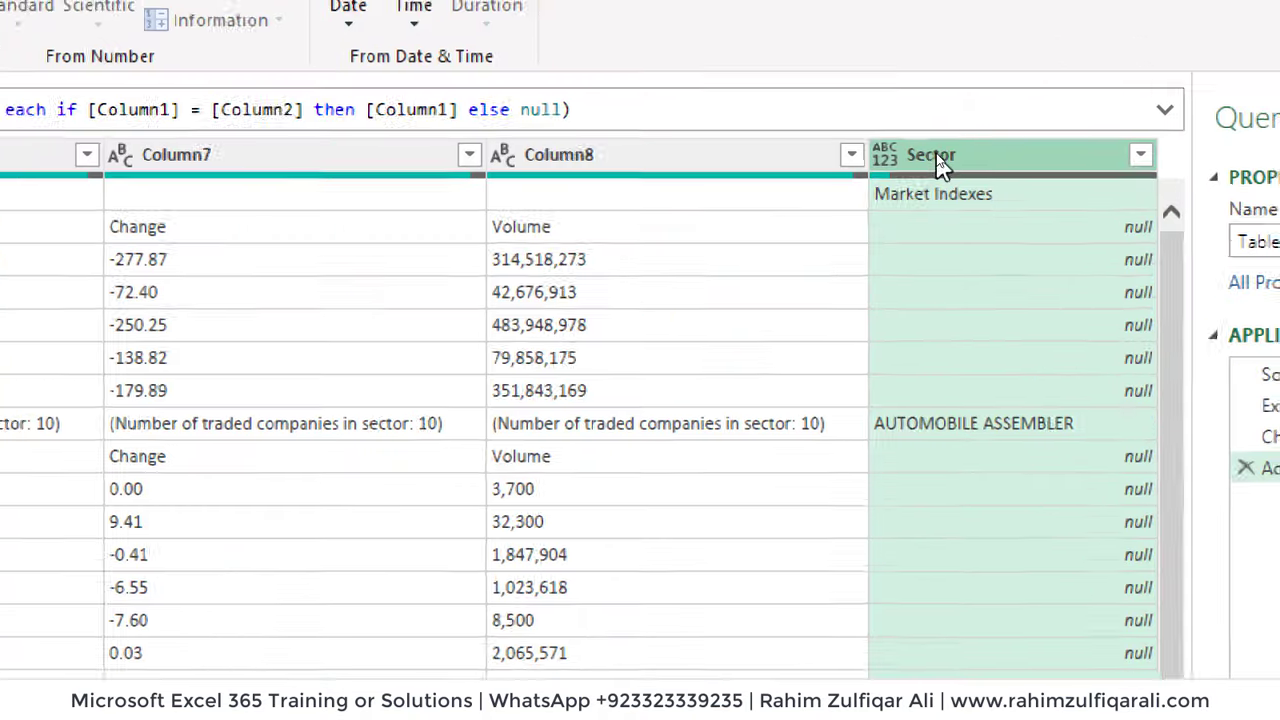
# - Move the Sector column to the beginning of the table
pyautogui.rightClick(937, 155)
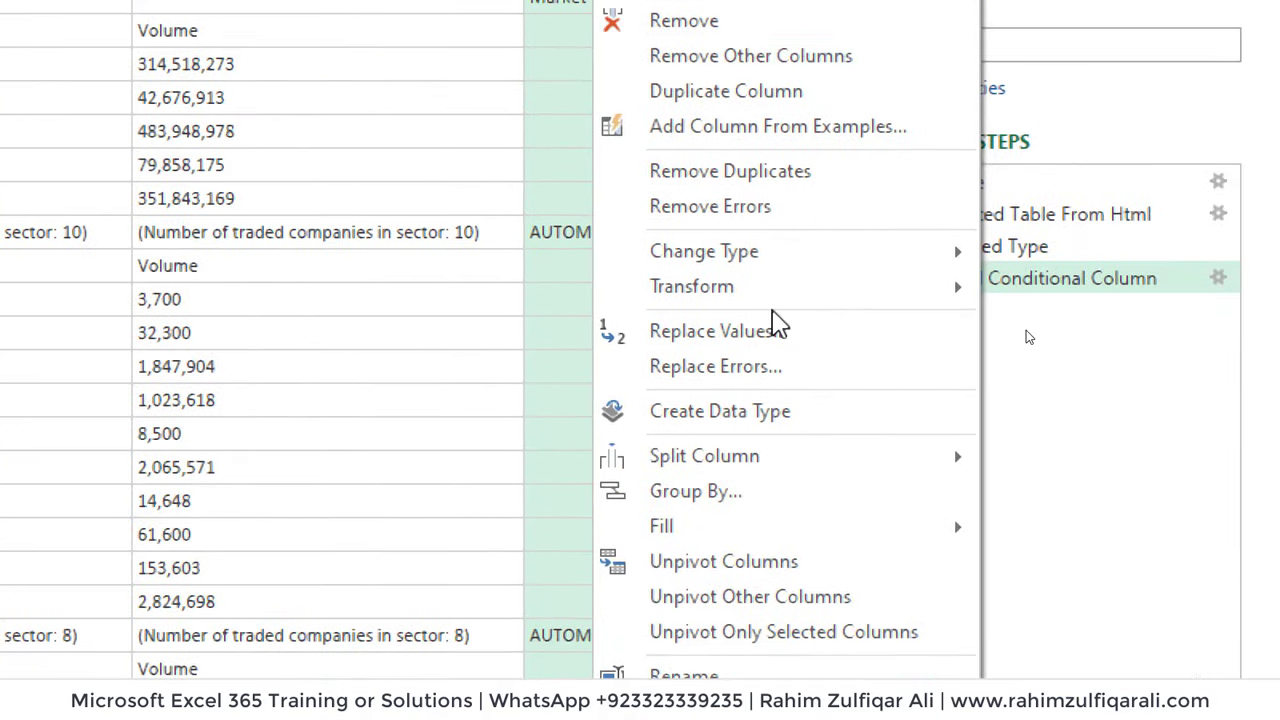
pyautogui.moveTo(893, 355)
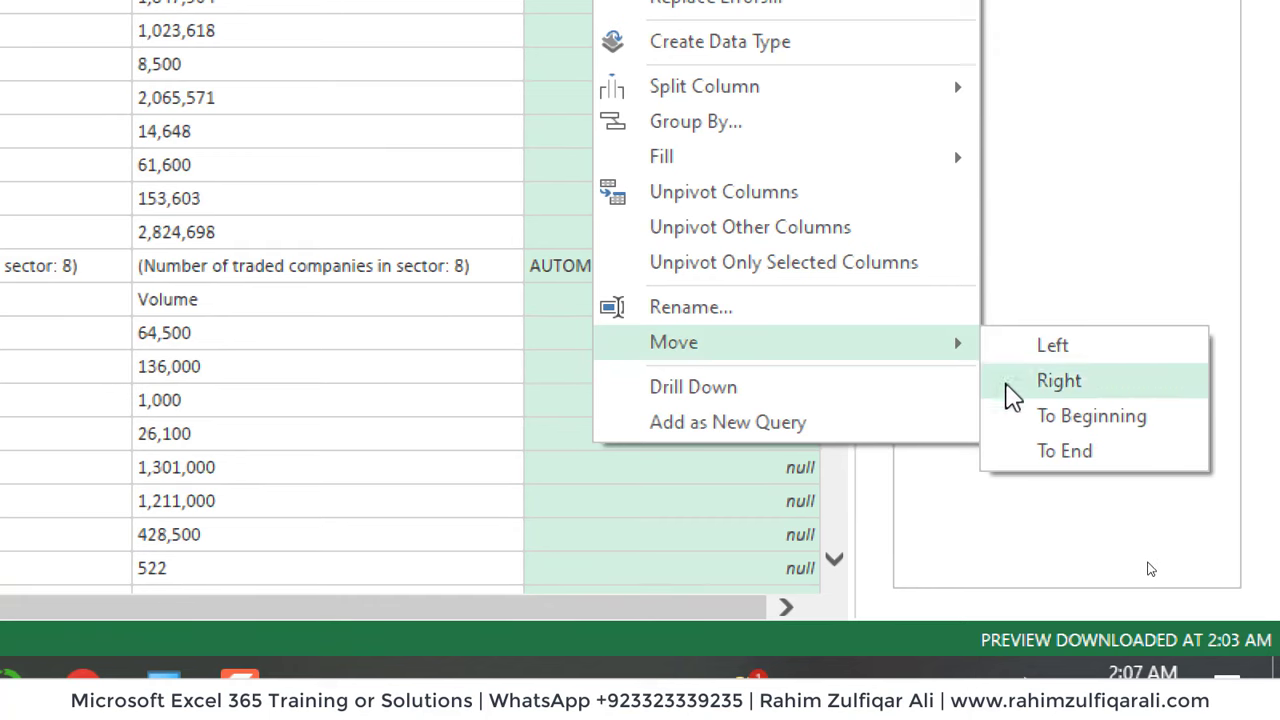
pyautogui.click(1030, 428)
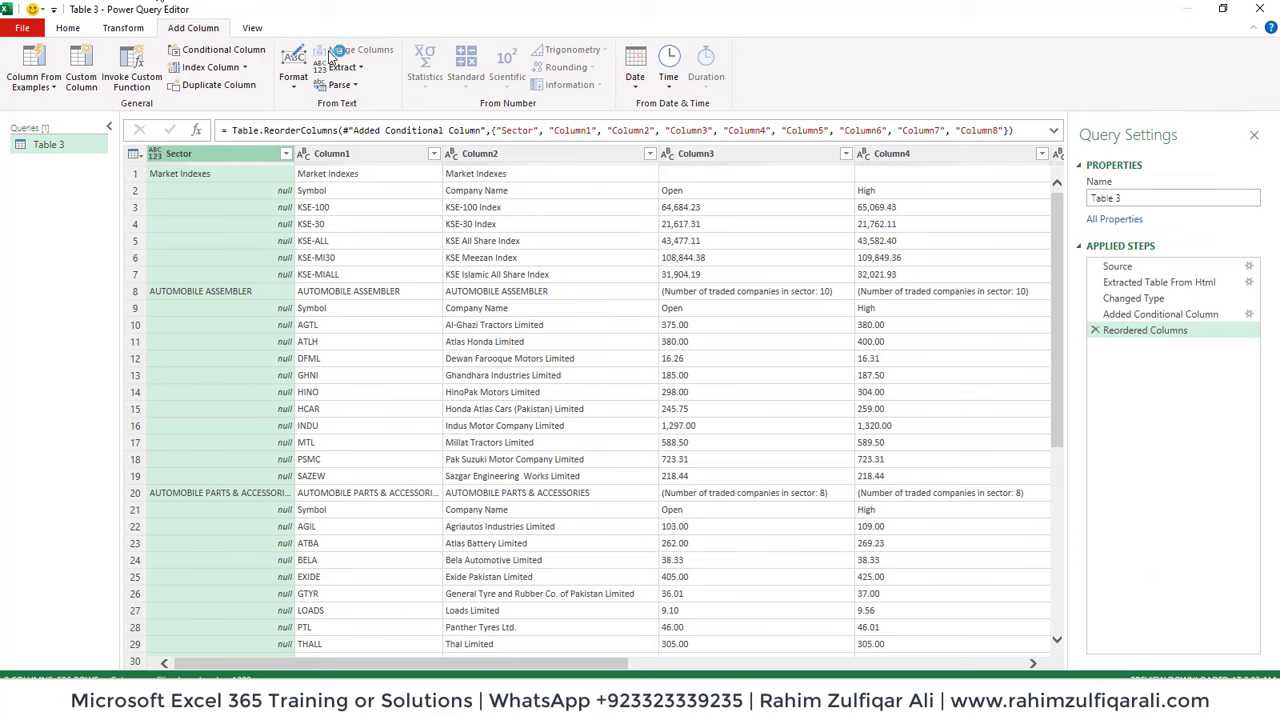
# - Fill the Sector column's values down into the null cells
pyautogui.click(118, 30)
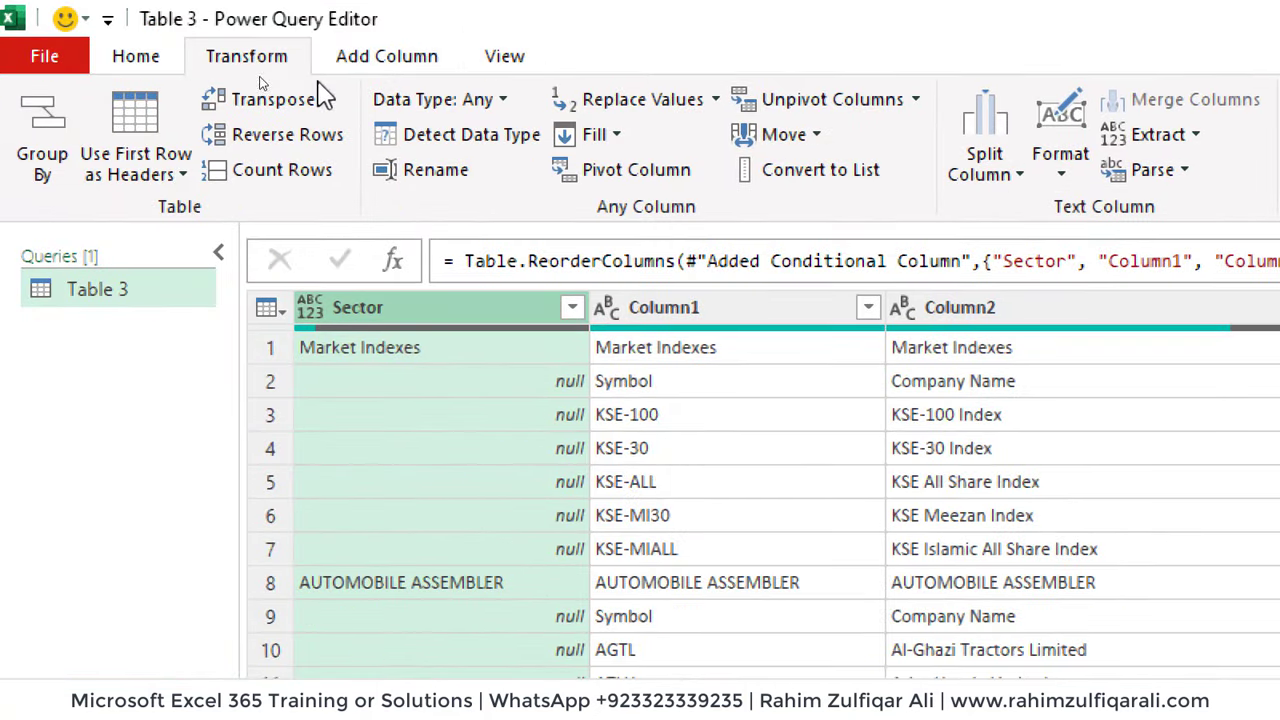
pyautogui.click(598, 136)
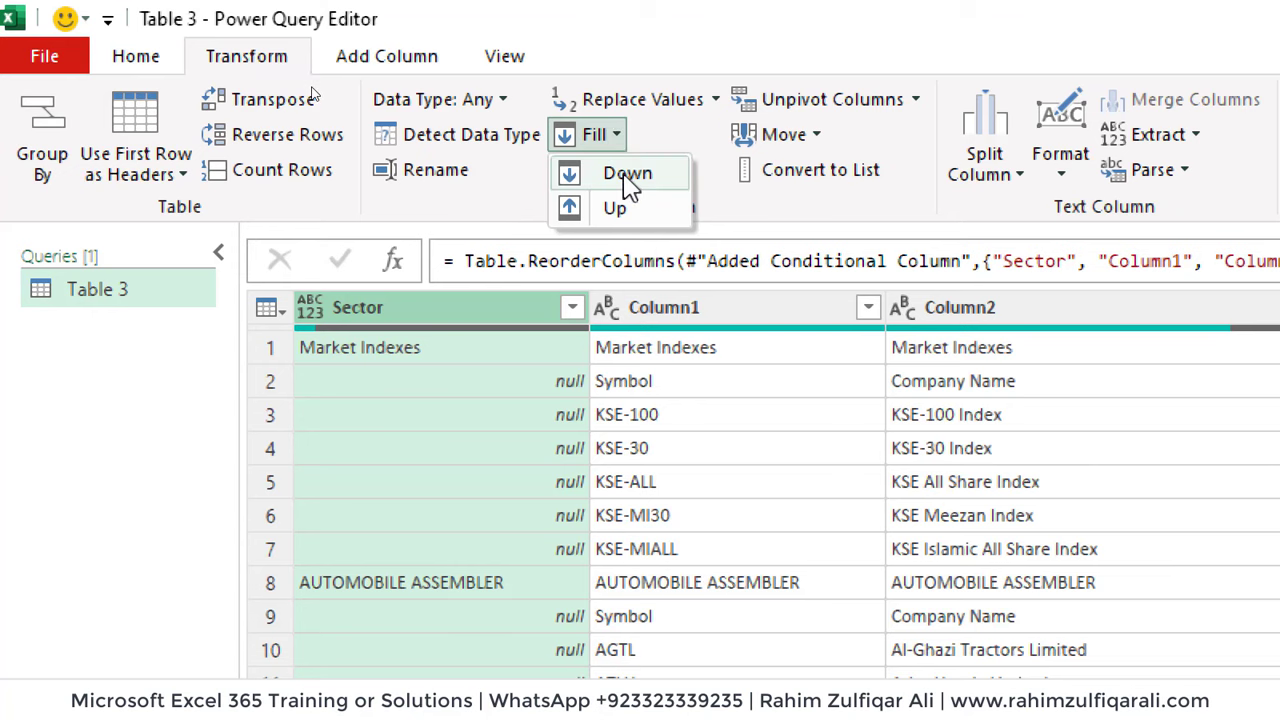
pyautogui.click(625, 174)
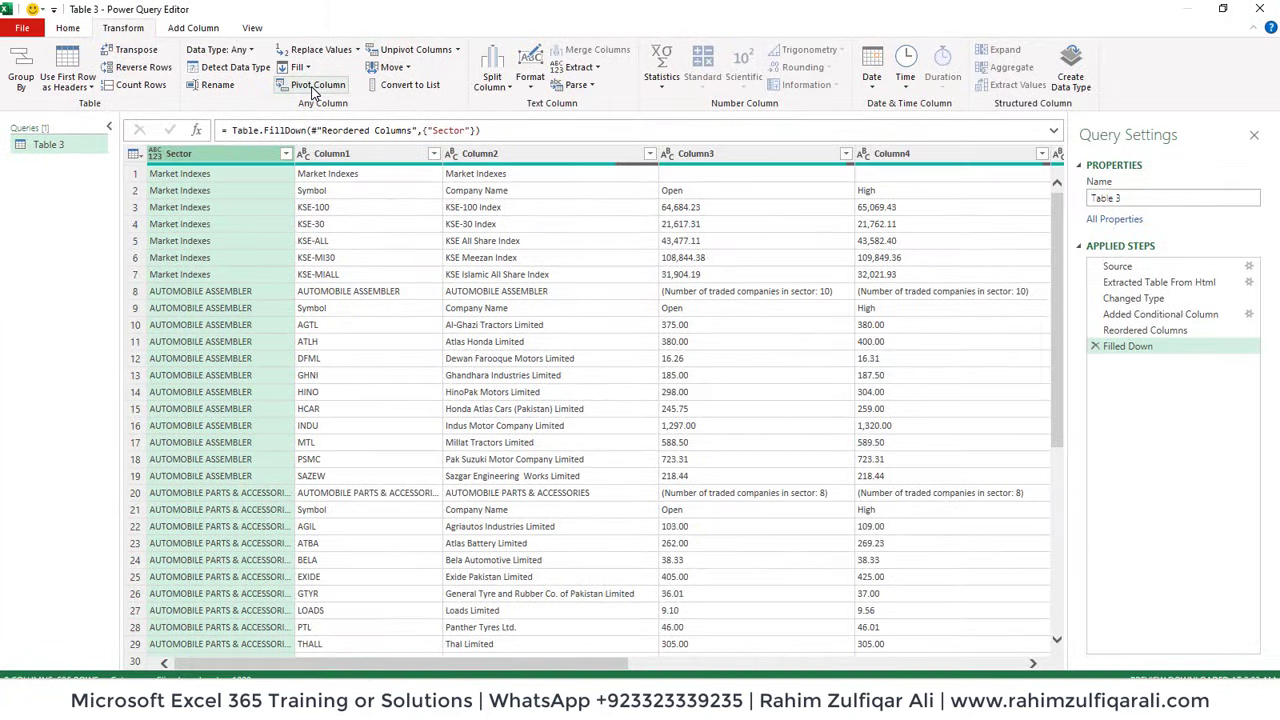
# - Look through the filled Sector column to check the sector name on each company row
pyautogui.click(243, 262)
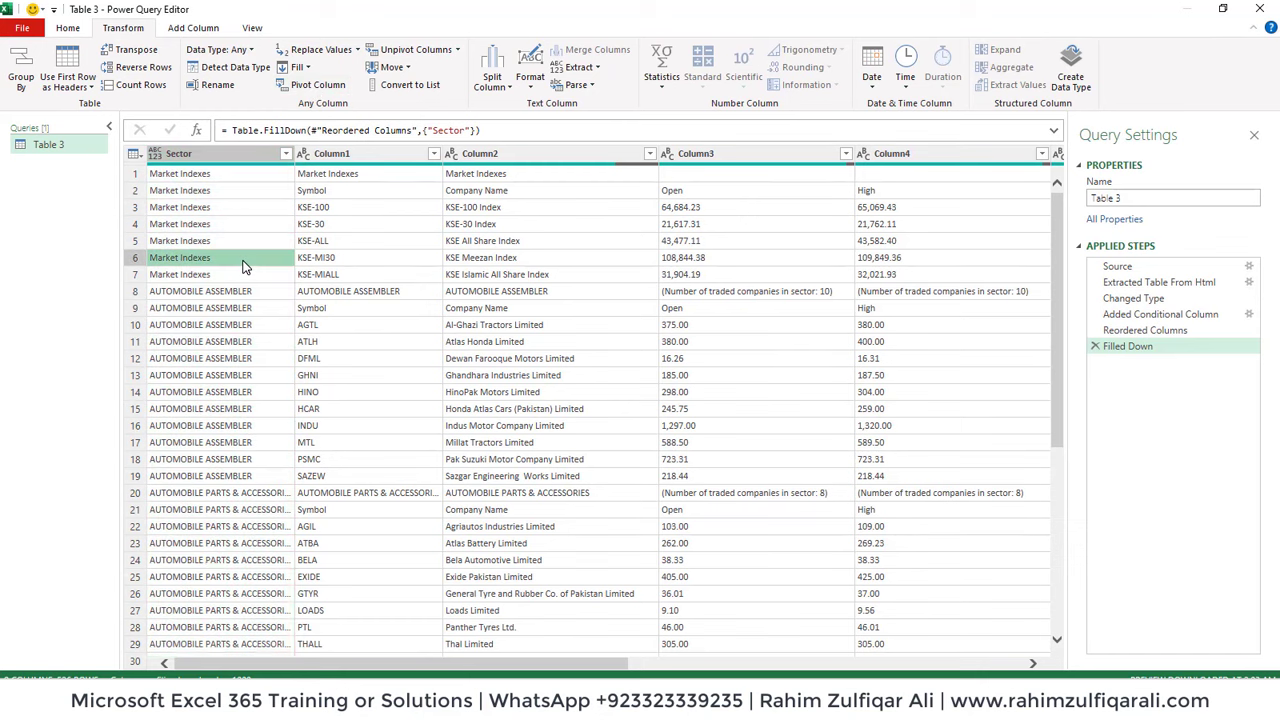
pyautogui.press('pagedown')
pyautogui.press('pagedown')
pyautogui.press('pagedown')
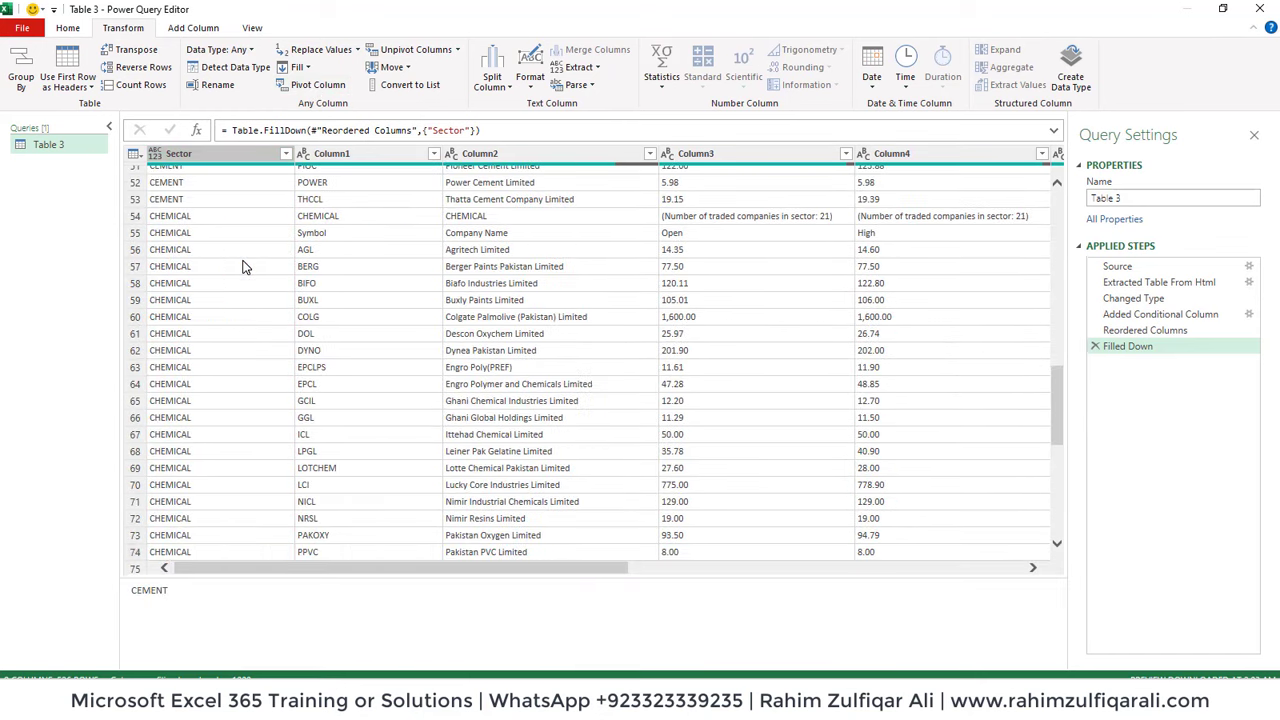
pyautogui.press('pagedown')
pyautogui.press('pagedown')
pyautogui.press('pageup')
pyautogui.press('pageup')
pyautogui.press('pageup')
pyautogui.press('pageup')
pyautogui.press('pageup')
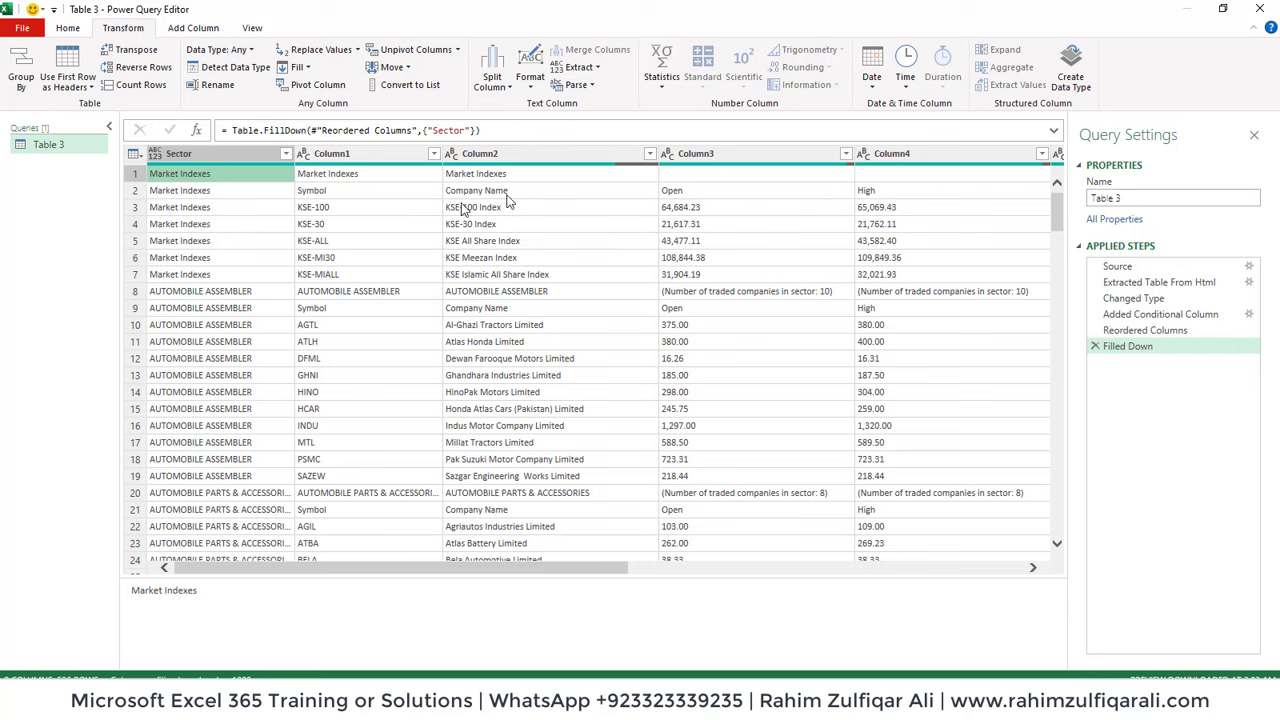
# - Filter Column3 to exclude the blank entry and every "(Number of traded companies in sector: ...)" entry
pyautogui.click(712, 153)
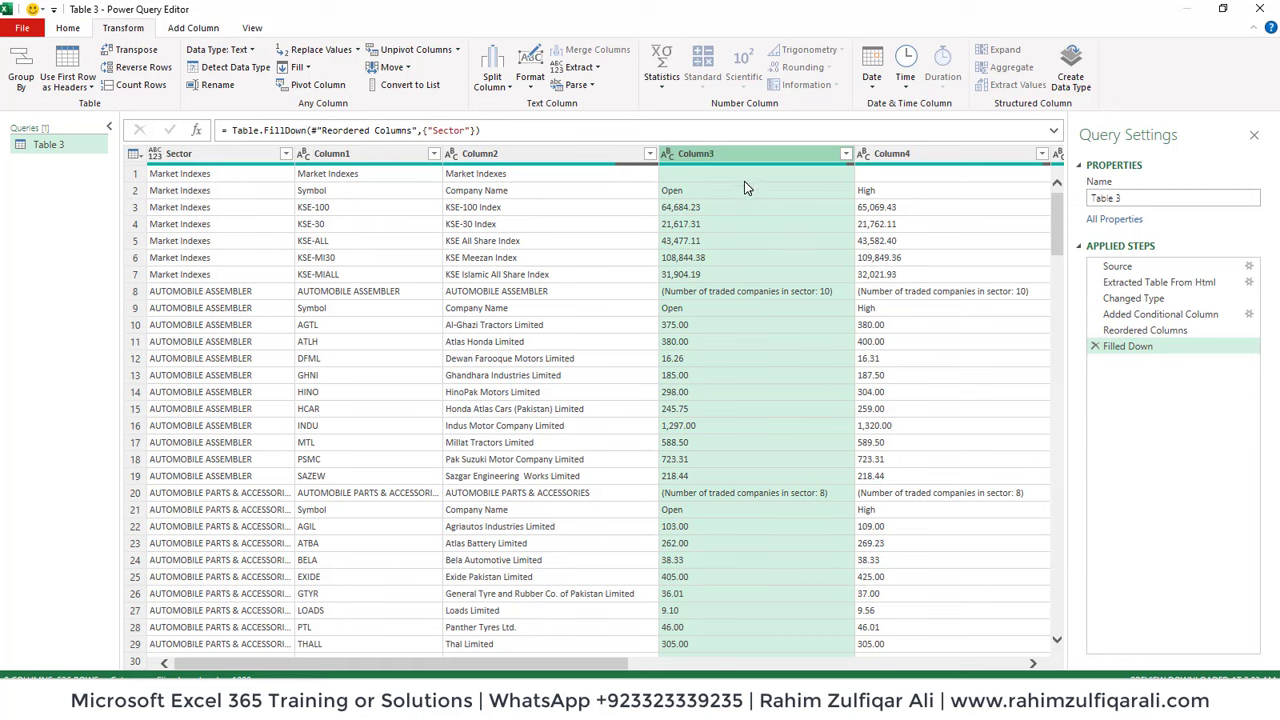
pyautogui.click(846, 155)
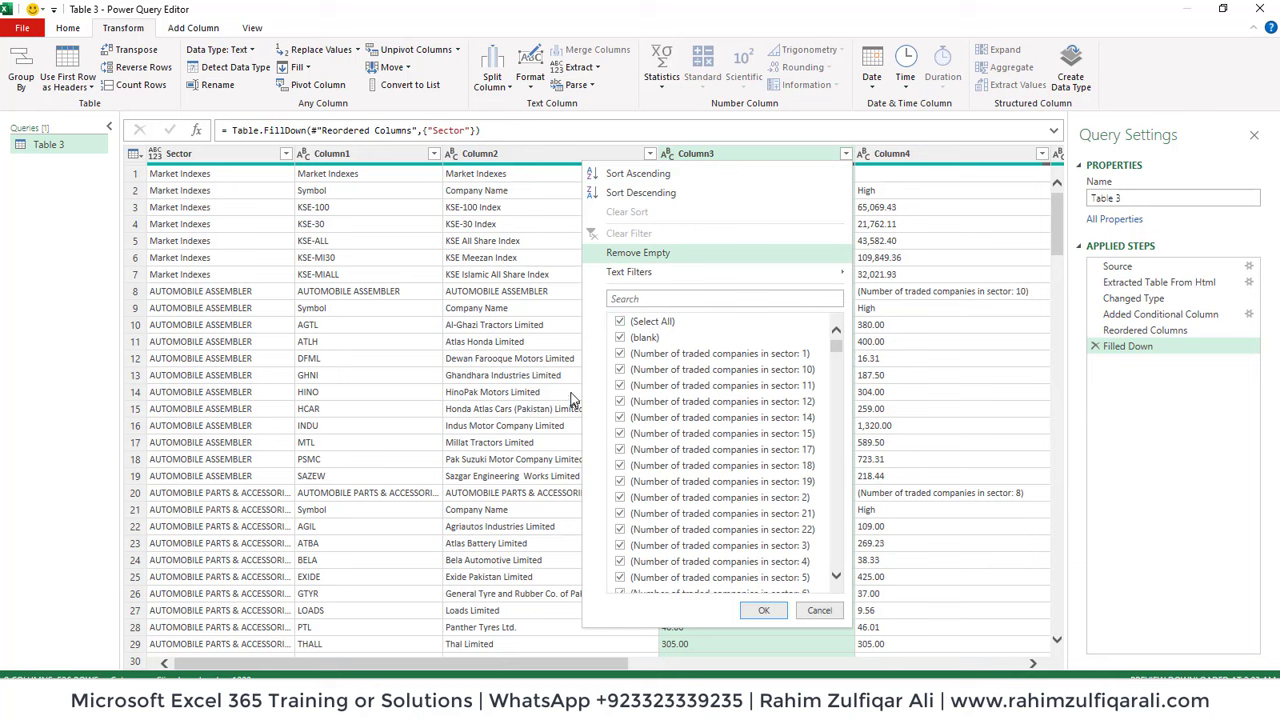
pyautogui.click(620, 338)
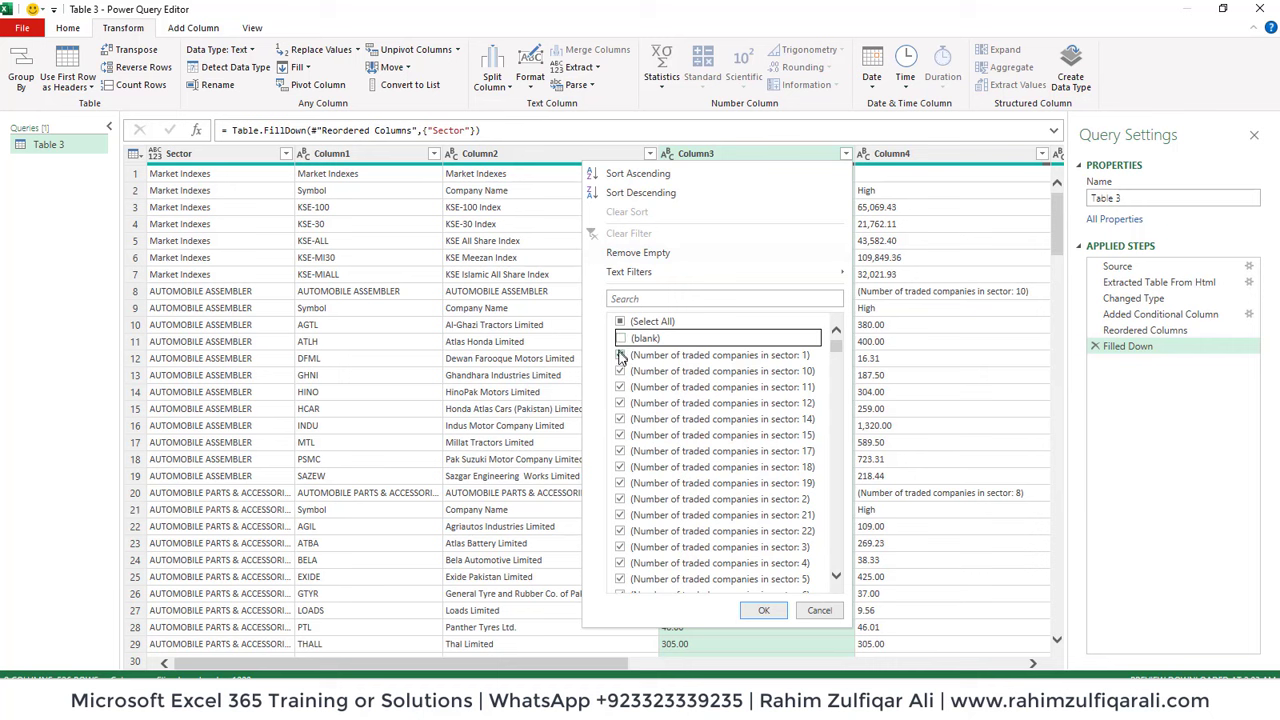
pyautogui.click(620, 356)
pyautogui.press('Down')
pyautogui.press('space')
pyautogui.press('Down')
pyautogui.press('space')
pyautogui.press('Down')
pyautogui.press('space')
pyautogui.press('Down')
pyautogui.press('space')
pyautogui.press('Down')
pyautogui.press('space')
pyautogui.press('Down')
pyautogui.press('space')
pyautogui.press('Down')
pyautogui.press('space')
pyautogui.press('Down')
pyautogui.press('space')
pyautogui.press('Down')
pyautogui.press('space')
pyautogui.press('Down')
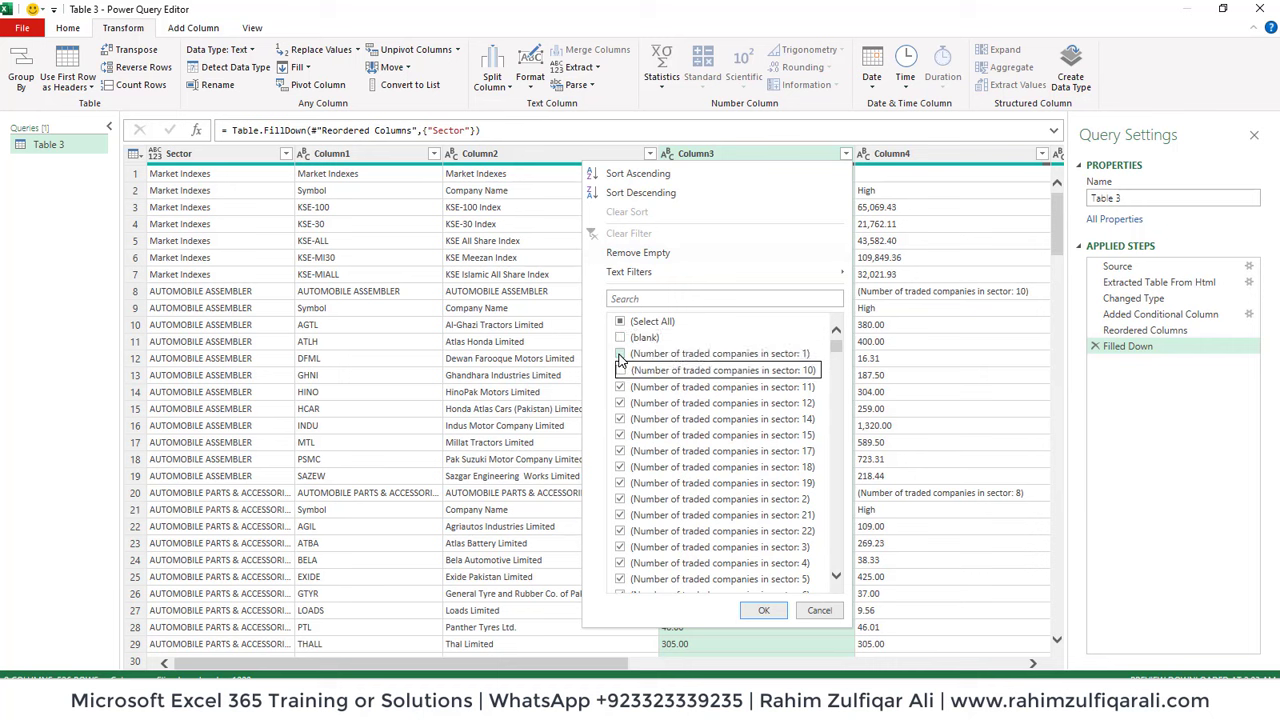
pyautogui.press('space')
pyautogui.press('Down')
pyautogui.press('space')
pyautogui.press('Down')
pyautogui.press('space')
pyautogui.press('Down')
pyautogui.press('space')
pyautogui.press('Down')
pyautogui.press('space')
pyautogui.press('Down')
pyautogui.press('space')
pyautogui.press('Down')
pyautogui.press('Down')
pyautogui.press('Down')
pyautogui.press('Down')
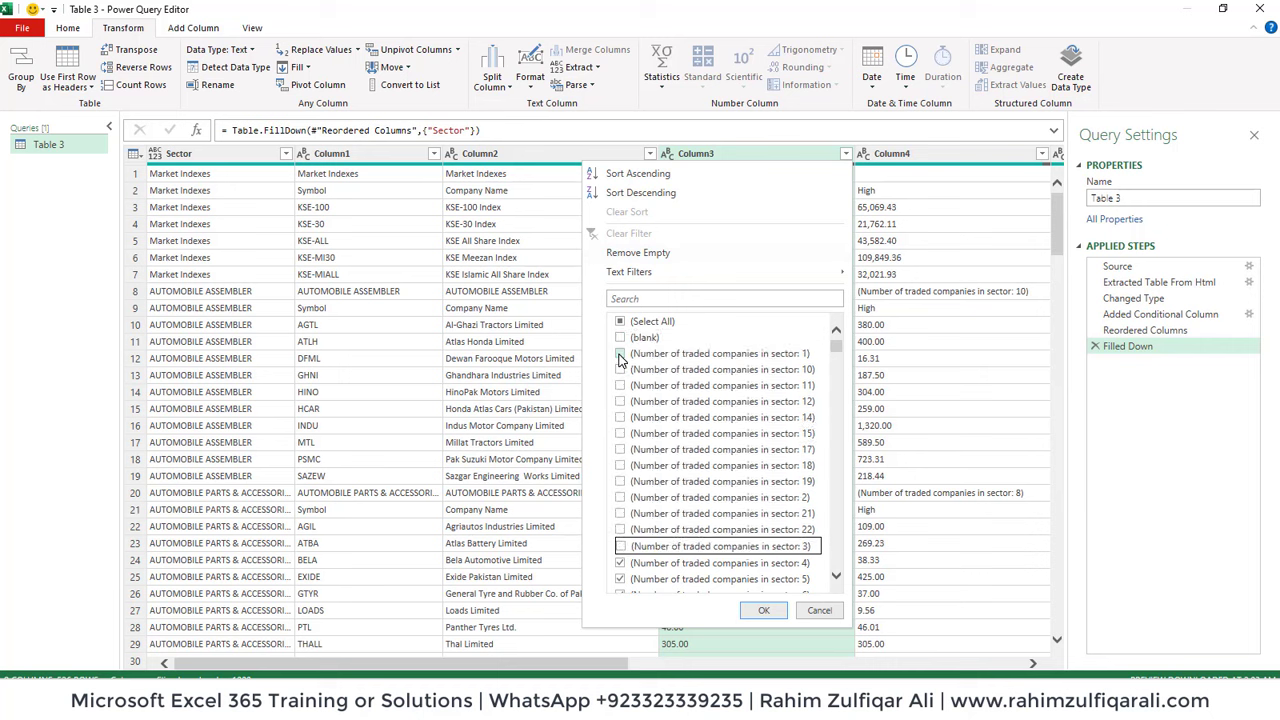
pyautogui.press('space')
pyautogui.press('Down')
pyautogui.press('Up')
pyautogui.press('Up')
pyautogui.press('space')
pyautogui.press('Up')
pyautogui.press('space')
pyautogui.press('Up')
pyautogui.press('space')
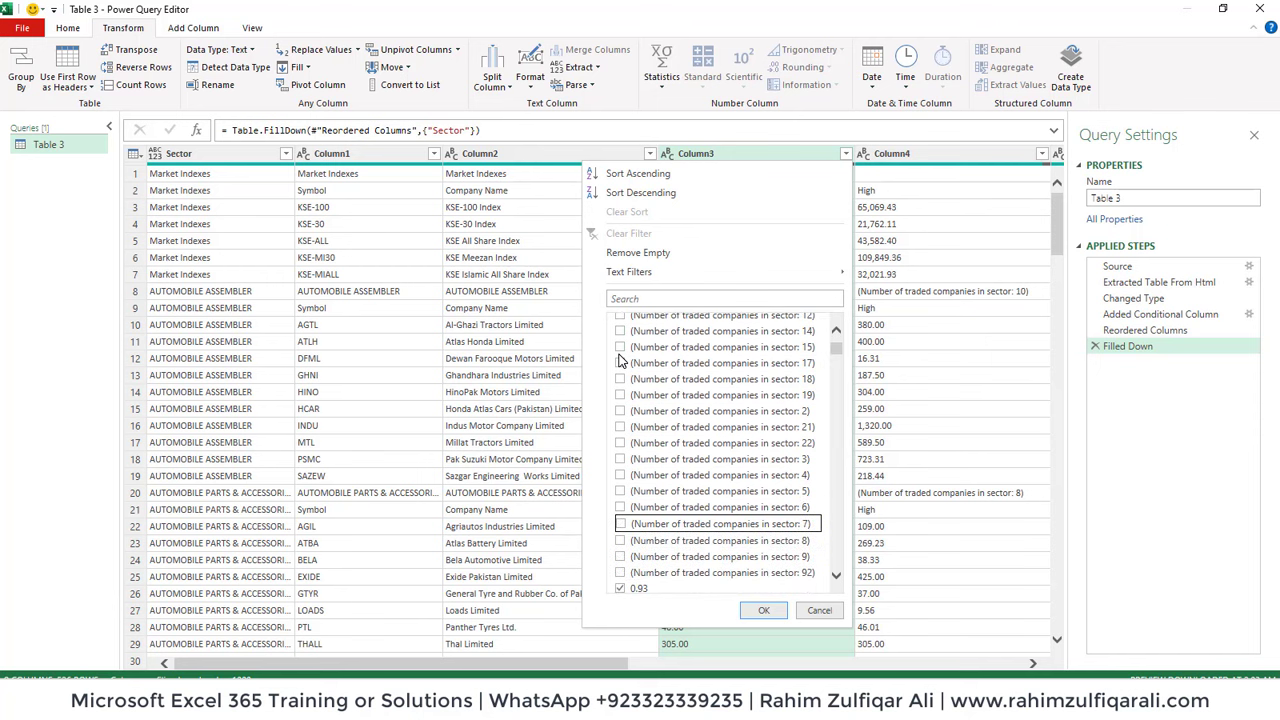
pyautogui.press('Return')
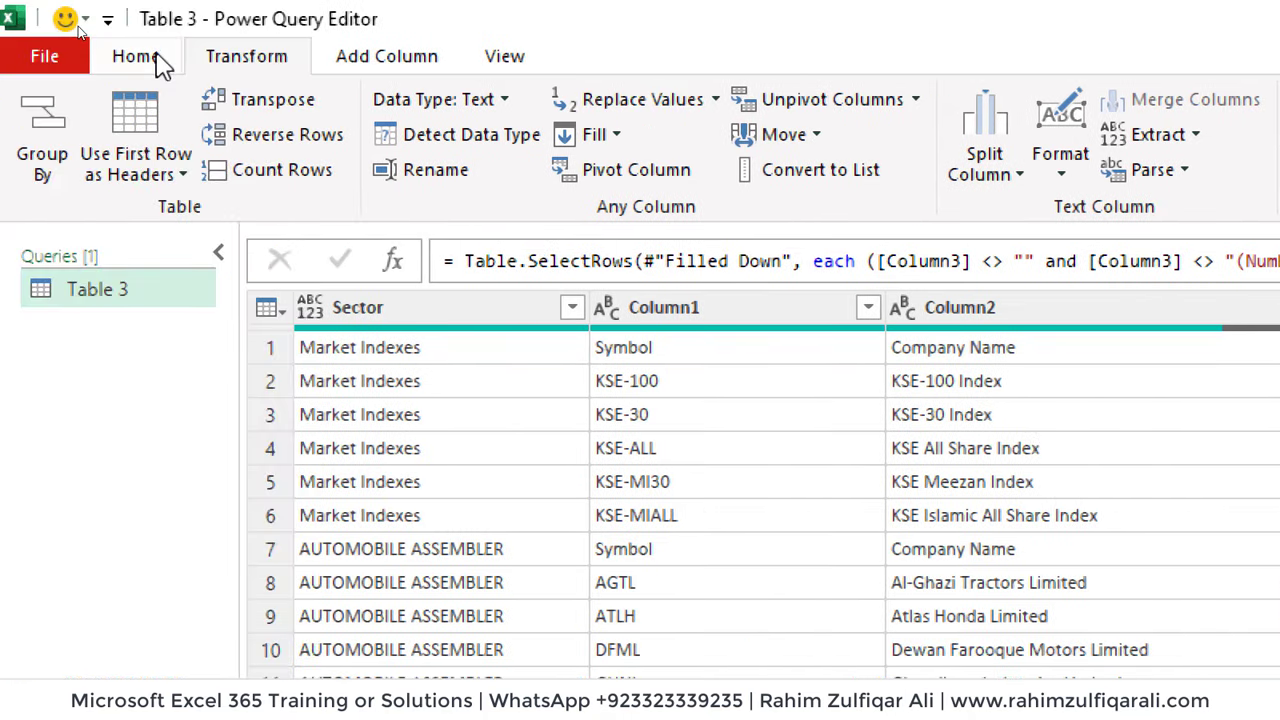
# - Promote the table's first row to column headers
pyautogui.click(155, 58)
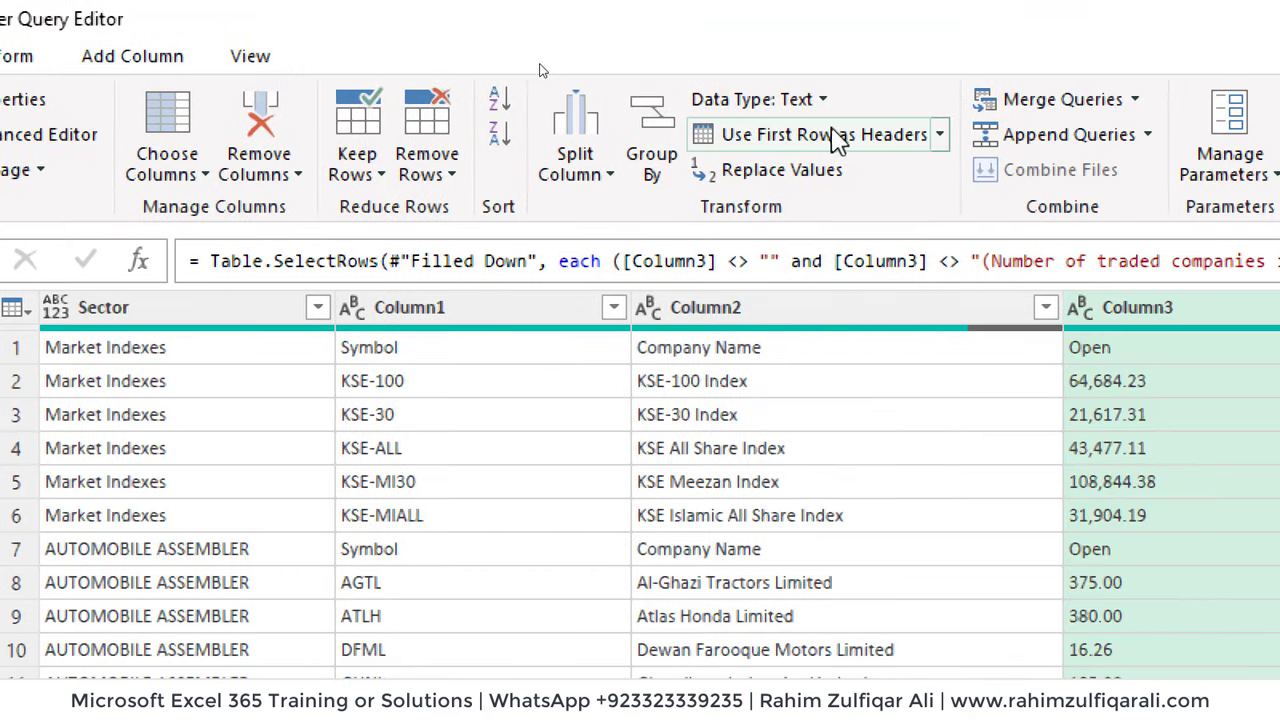
pyautogui.click(810, 136)
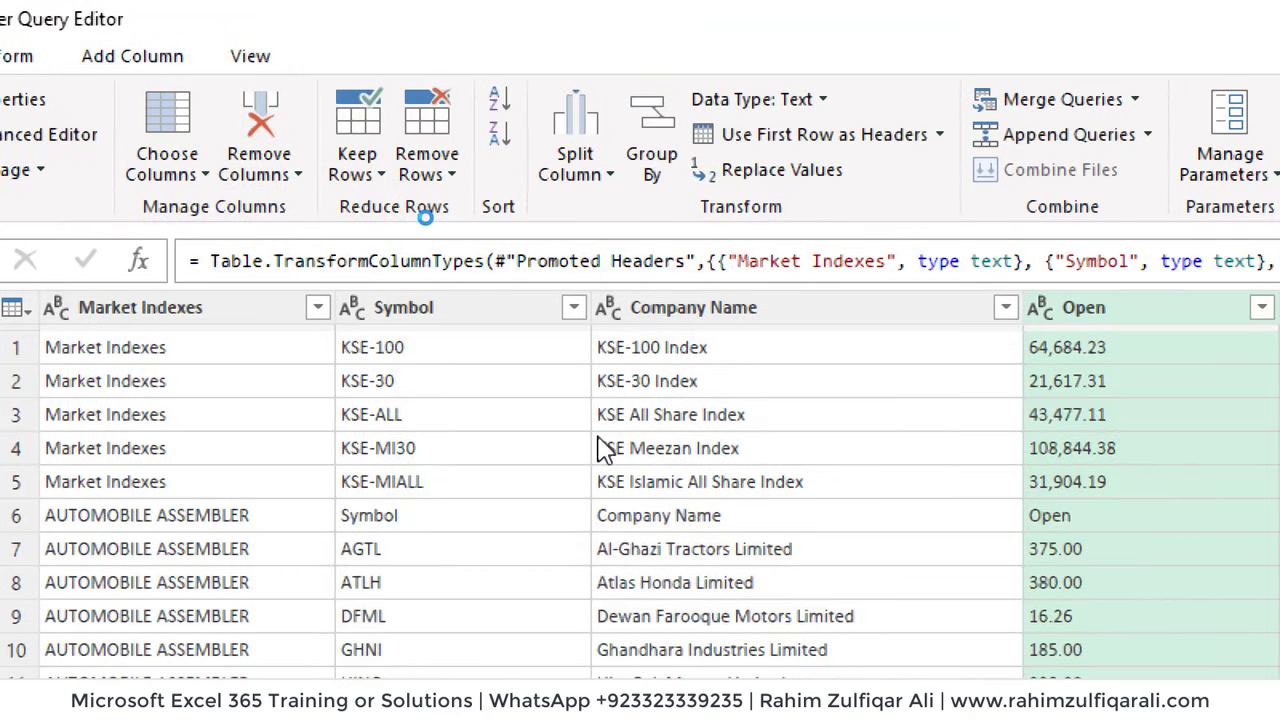
pyautogui.click(515, 485)
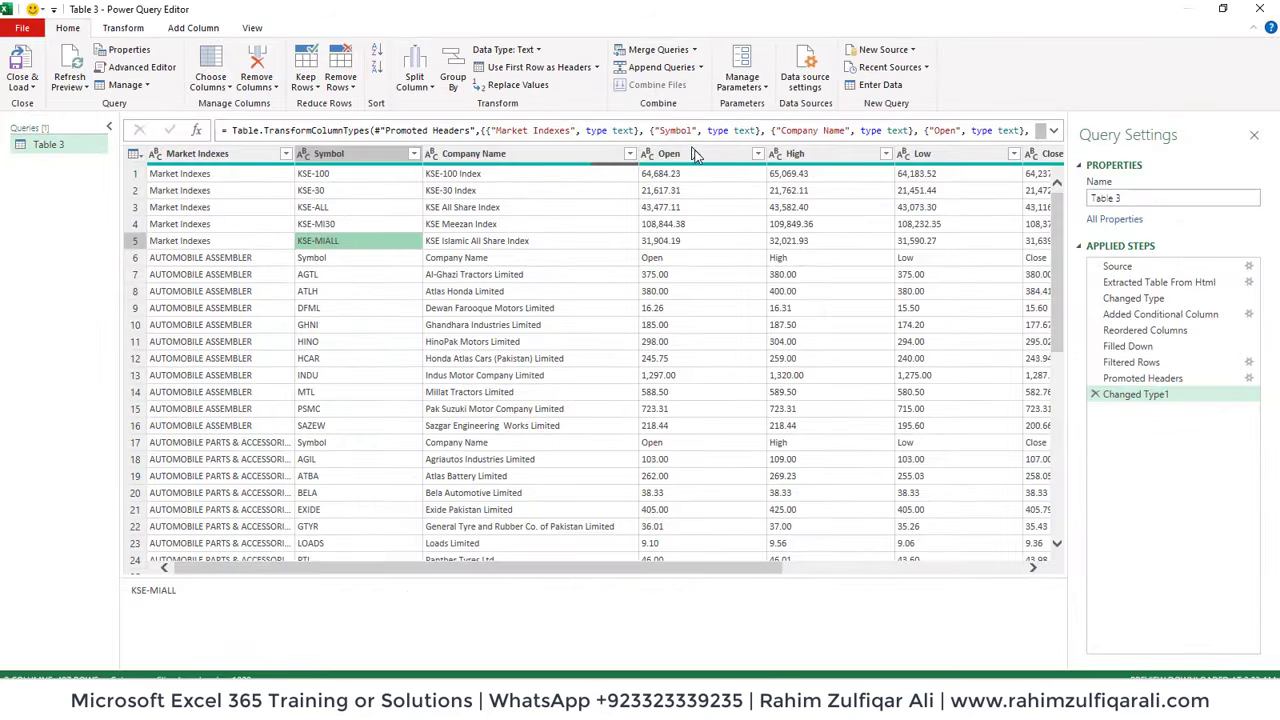
# - Rename the Market Indexes column as Sector
pyautogui.doubleClick(190, 156)
pyautogui.write('Sector')
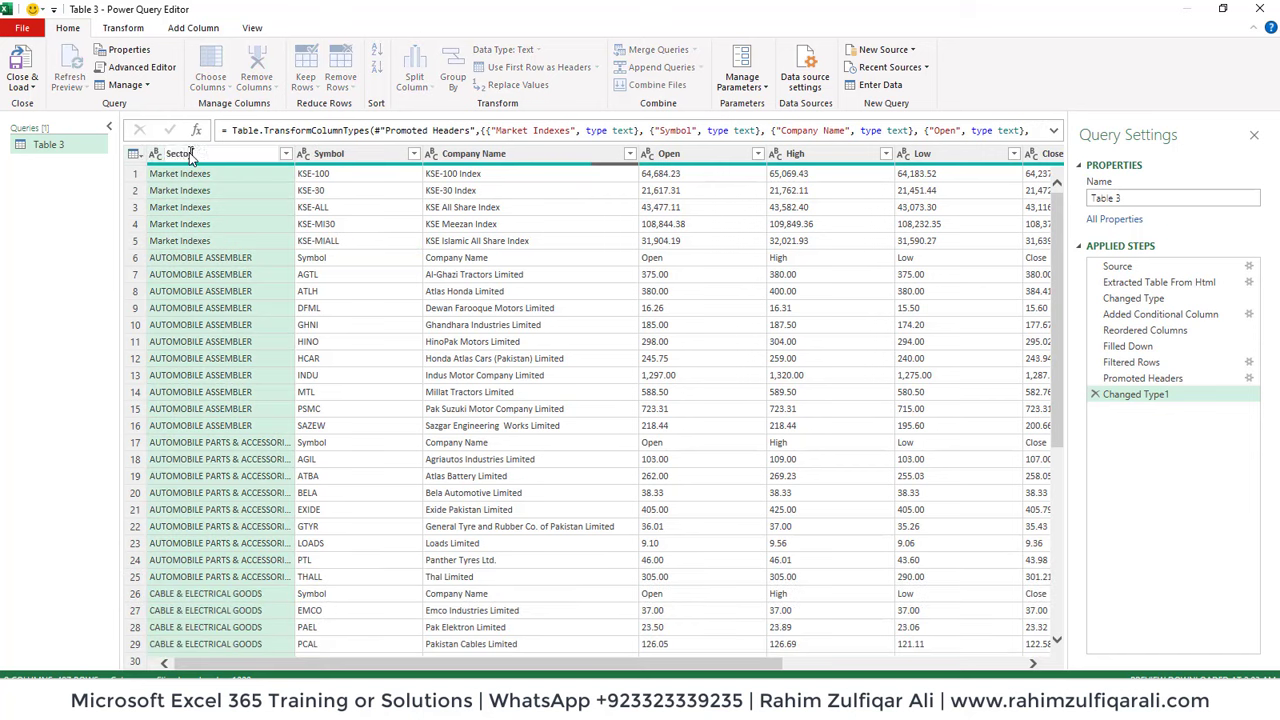
pyautogui.press('Return')
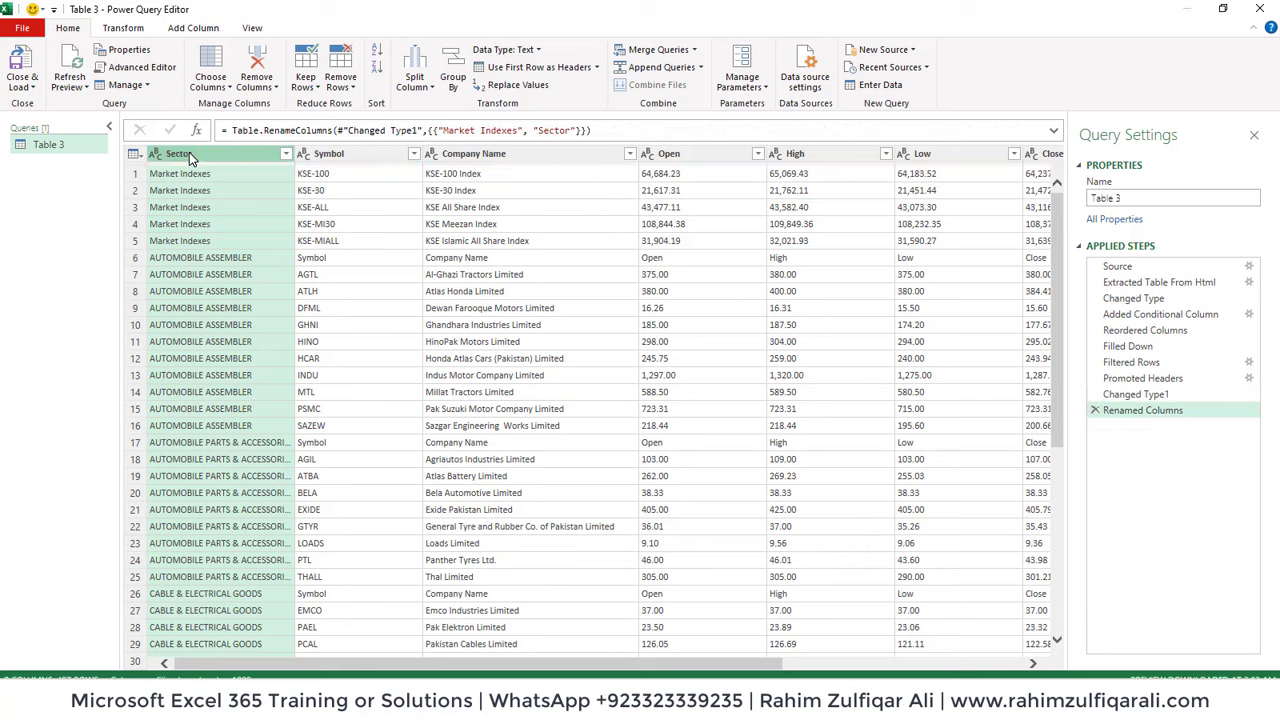
# - Rename the Table 3 query as KSE_Stocks
pyautogui.doubleClick(38, 147)
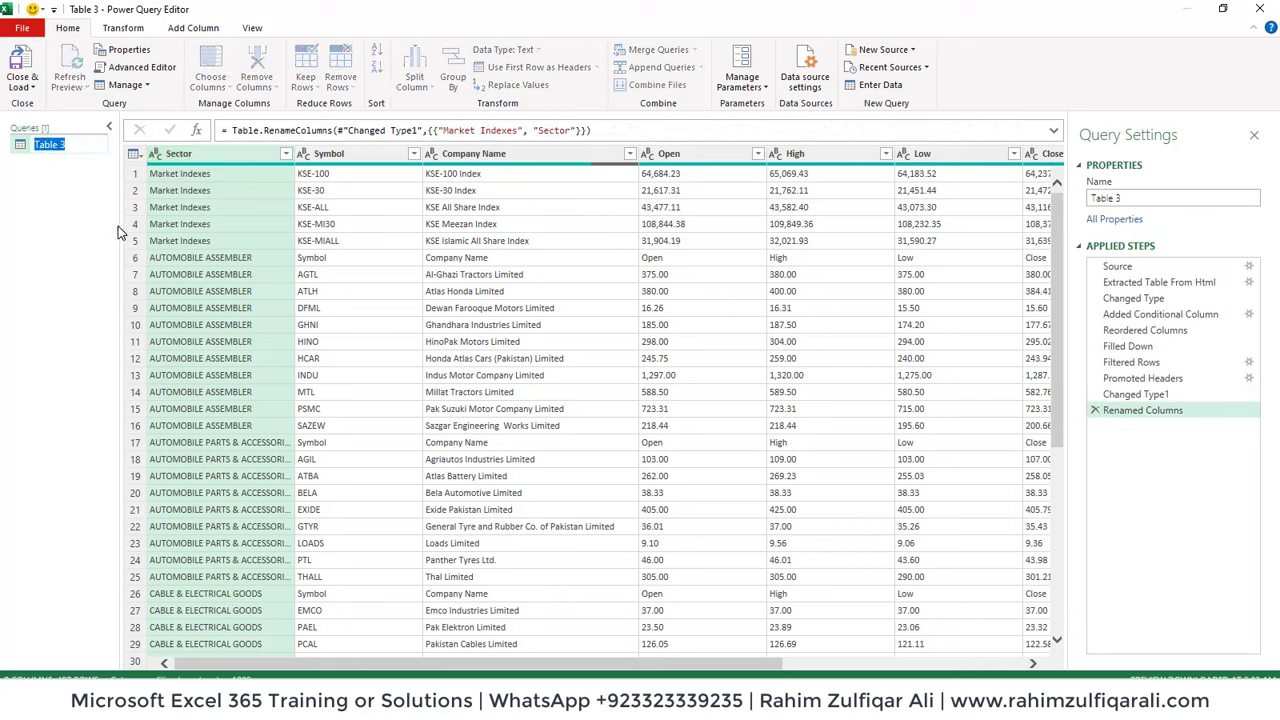
pyautogui.write('KSE_Stocks')
pyautogui.press('Return')
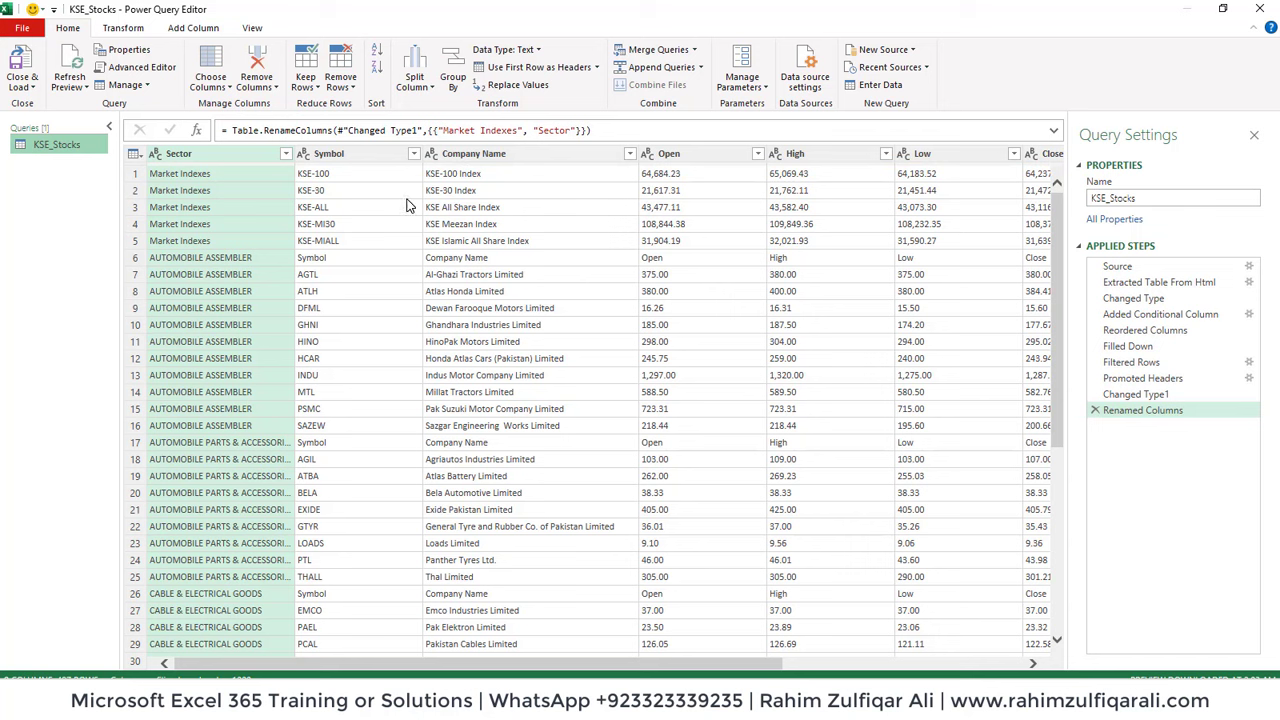
# - Examine the Open, High and Low columns and the repeated header rows between the sector groups
pyautogui.click(606, 220)
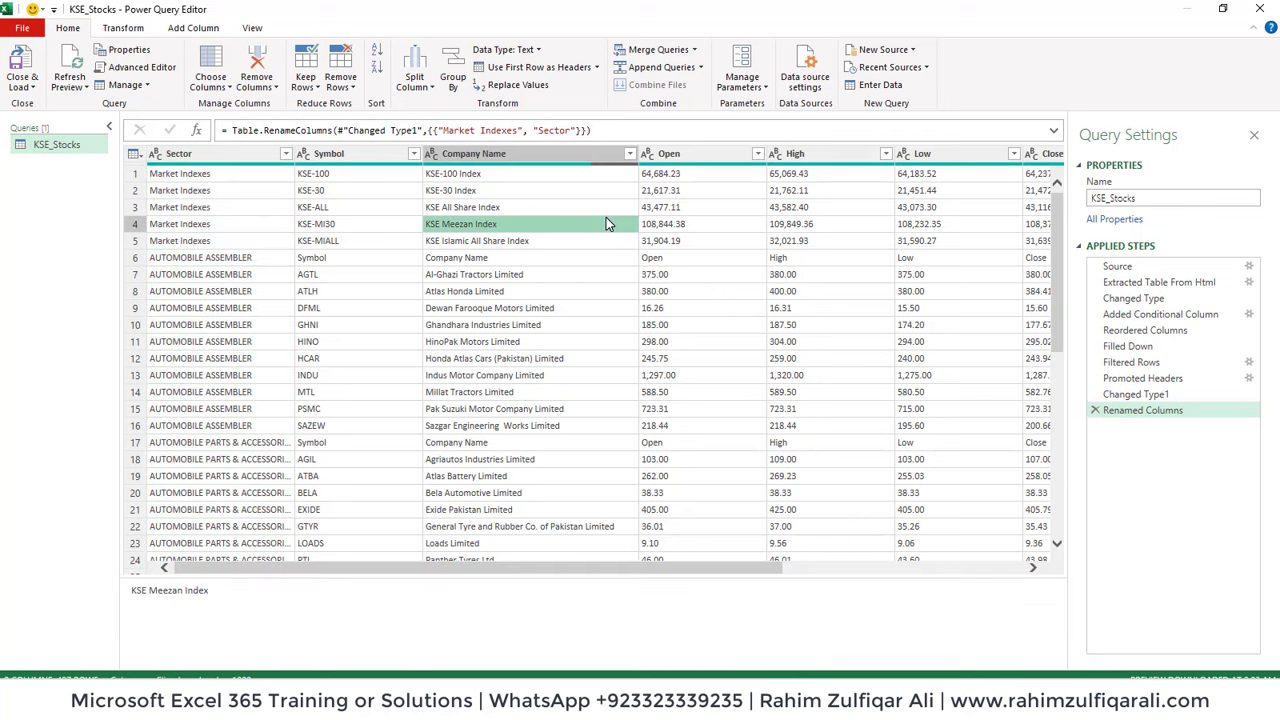
pyautogui.click(699, 160)
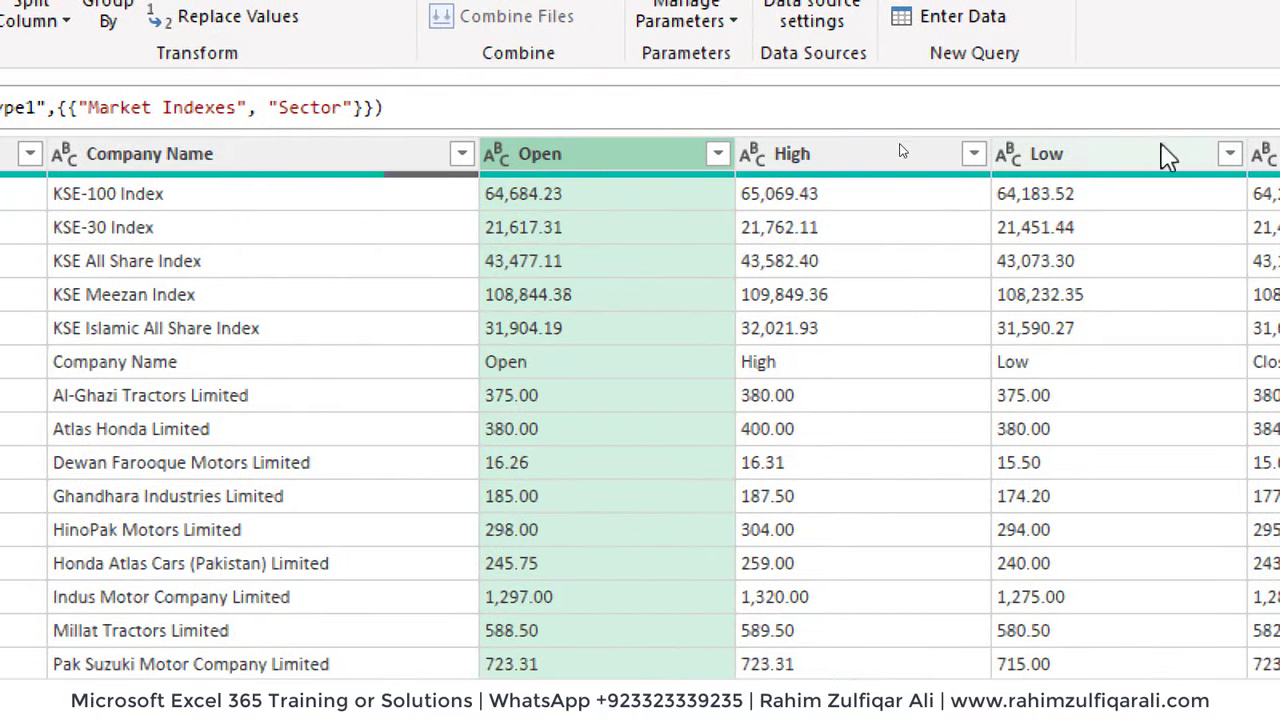
pyautogui.click(838, 155)
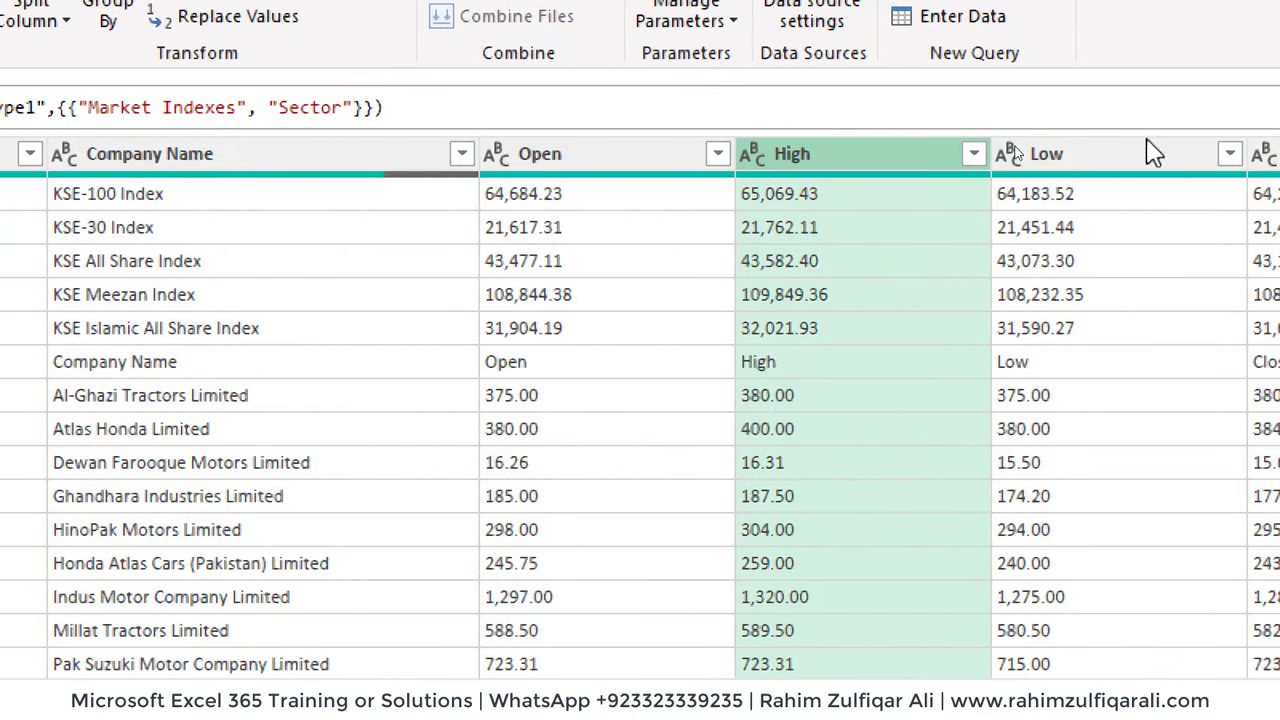
pyautogui.click(989, 164)
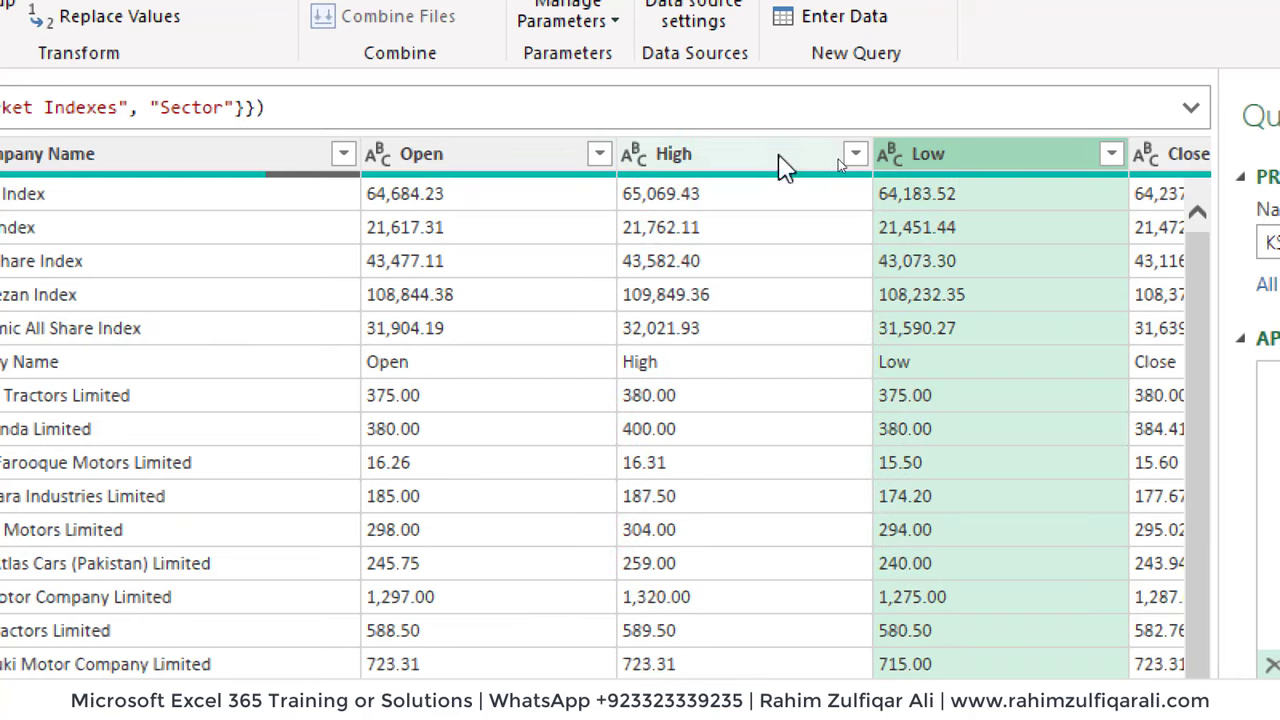
pyautogui.click(700, 160)
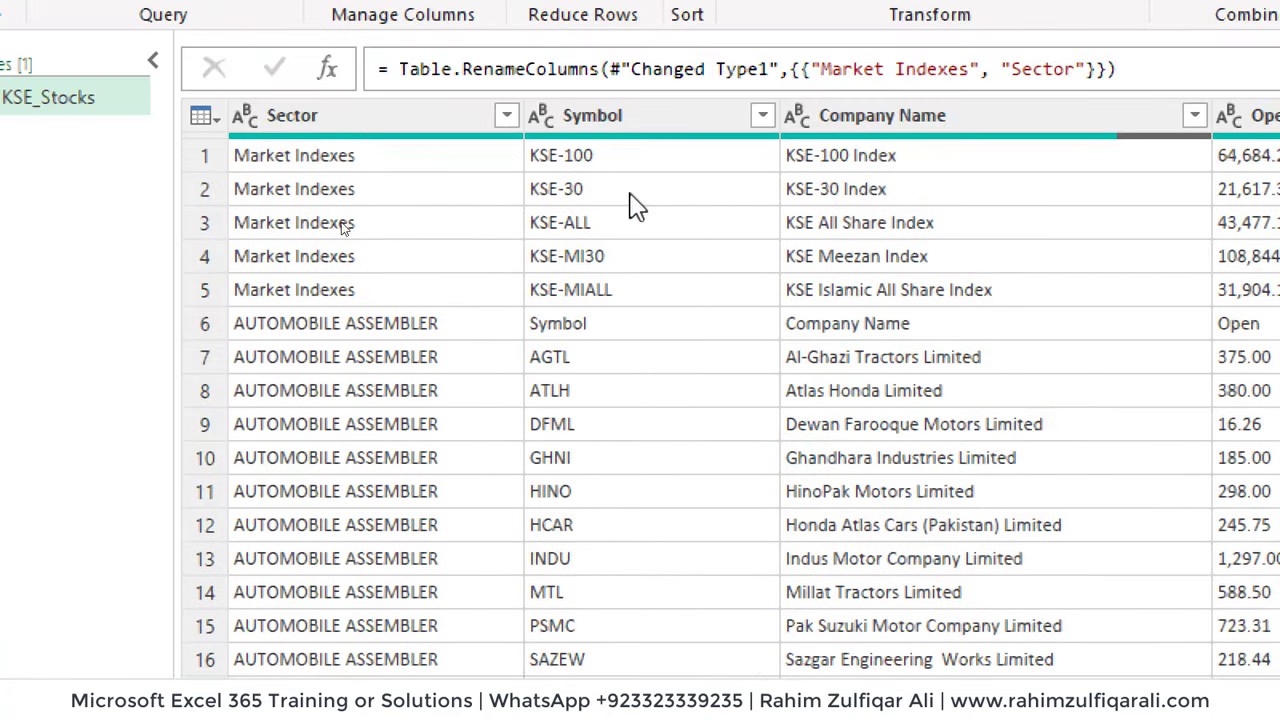
pyautogui.click(703, 329)
pyautogui.click(815, 323)
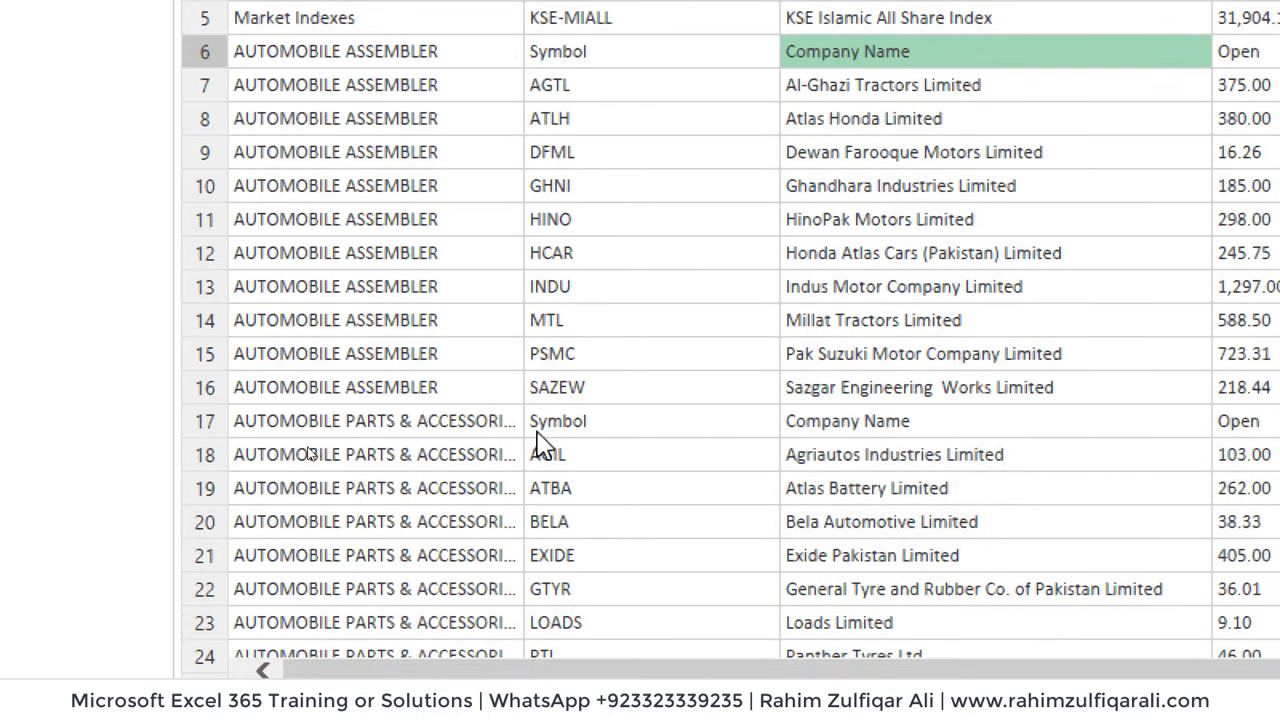
pyautogui.click(558, 430)
pyautogui.click(992, 429)
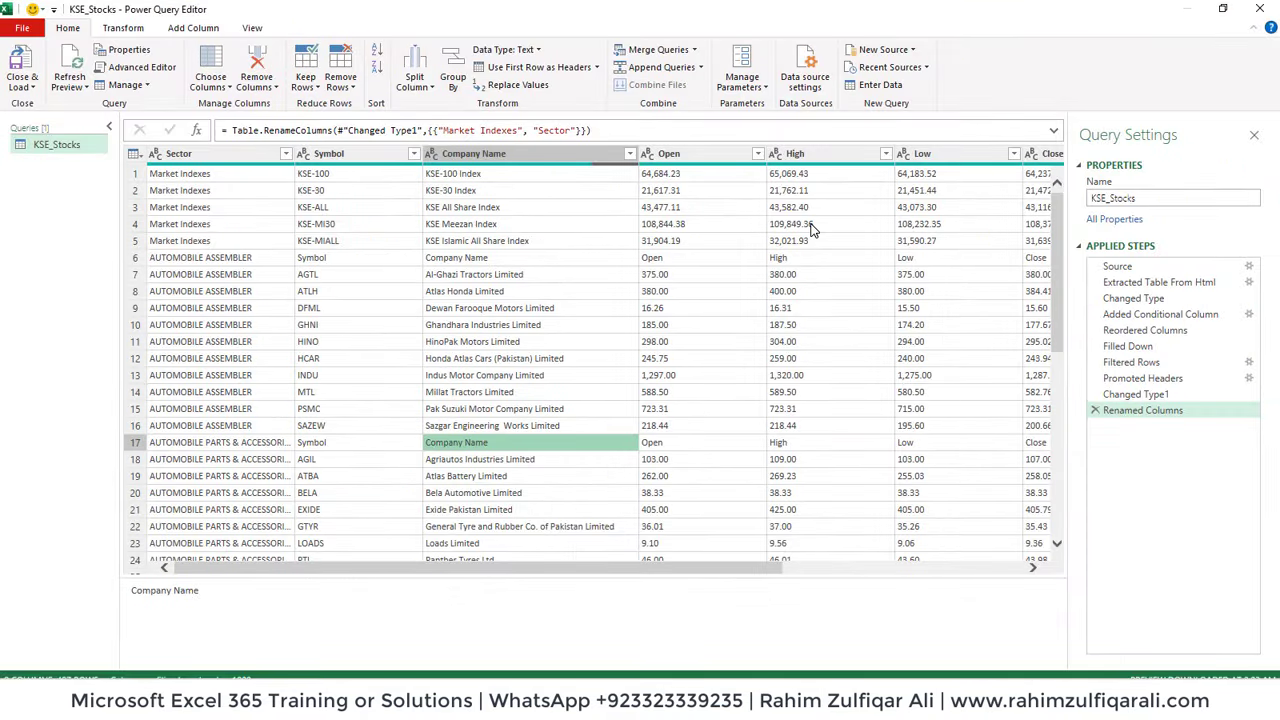
# - Filter the Open column to exclude the "Open" entry, removing the repeated header rows
pyautogui.click(812, 228)
pyautogui.click(686, 160)
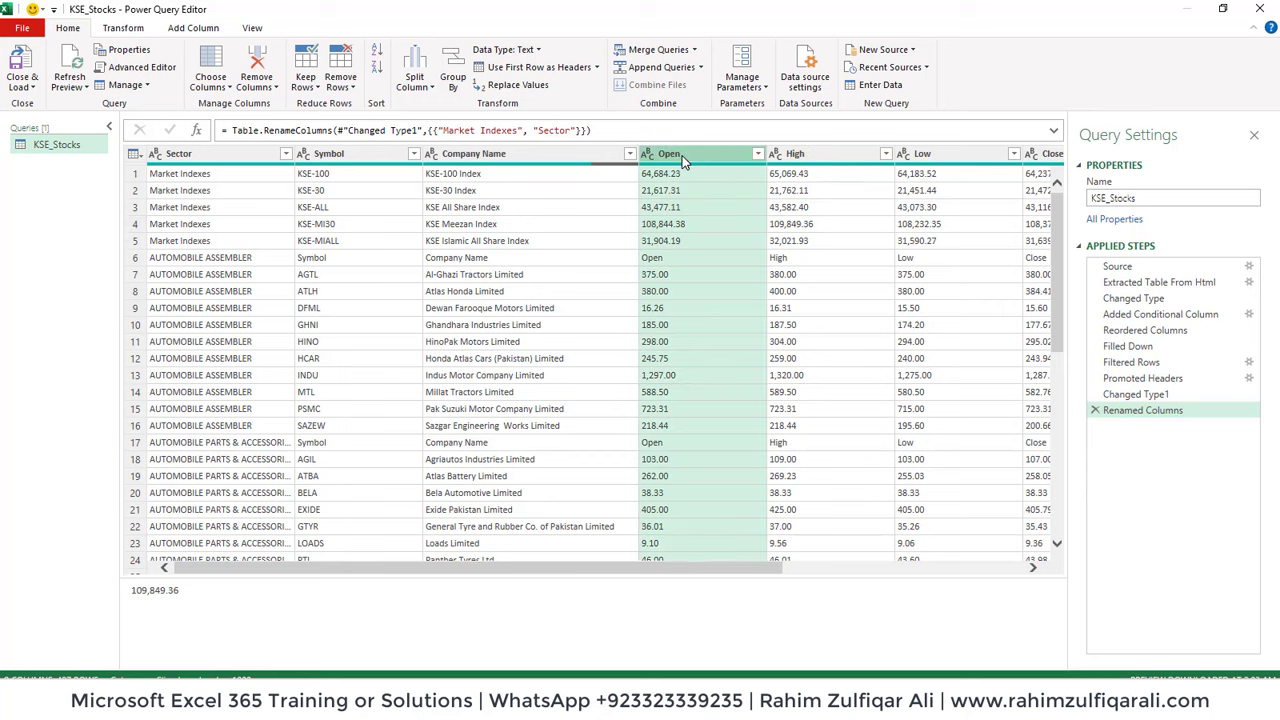
pyautogui.click(758, 155)
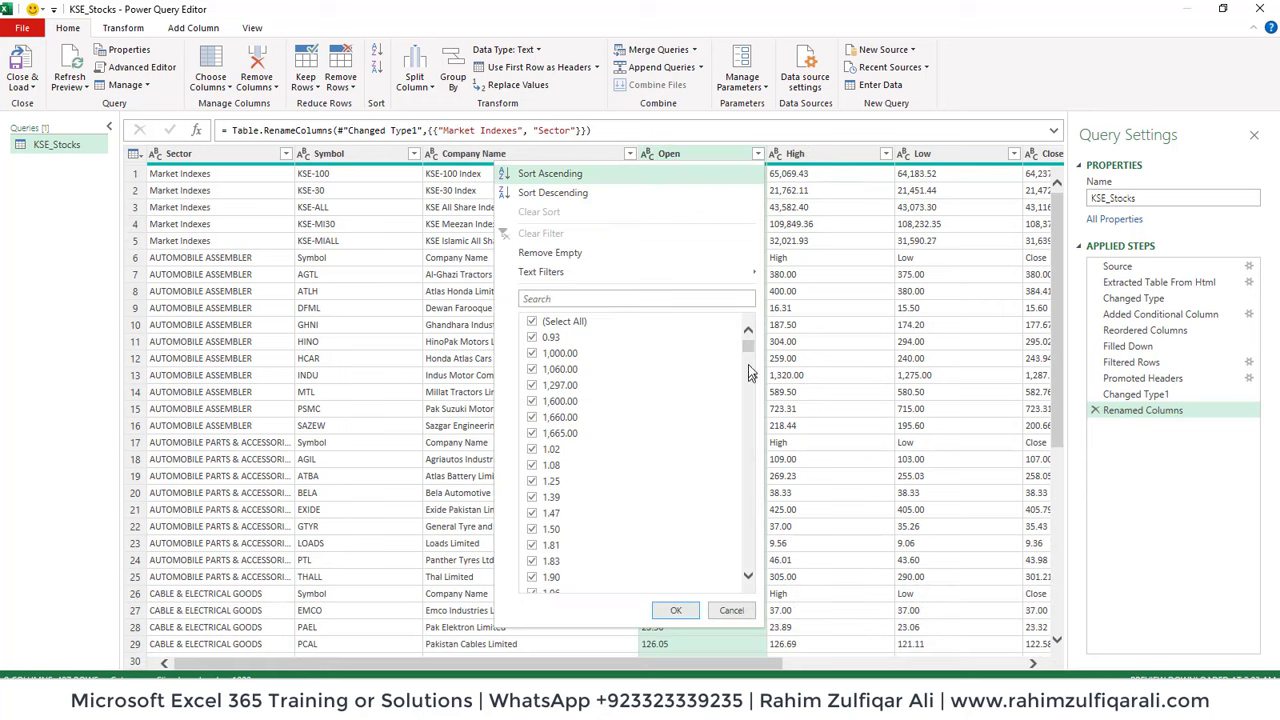
pyautogui.moveTo(750, 357); pyautogui.dragTo(753, 578)
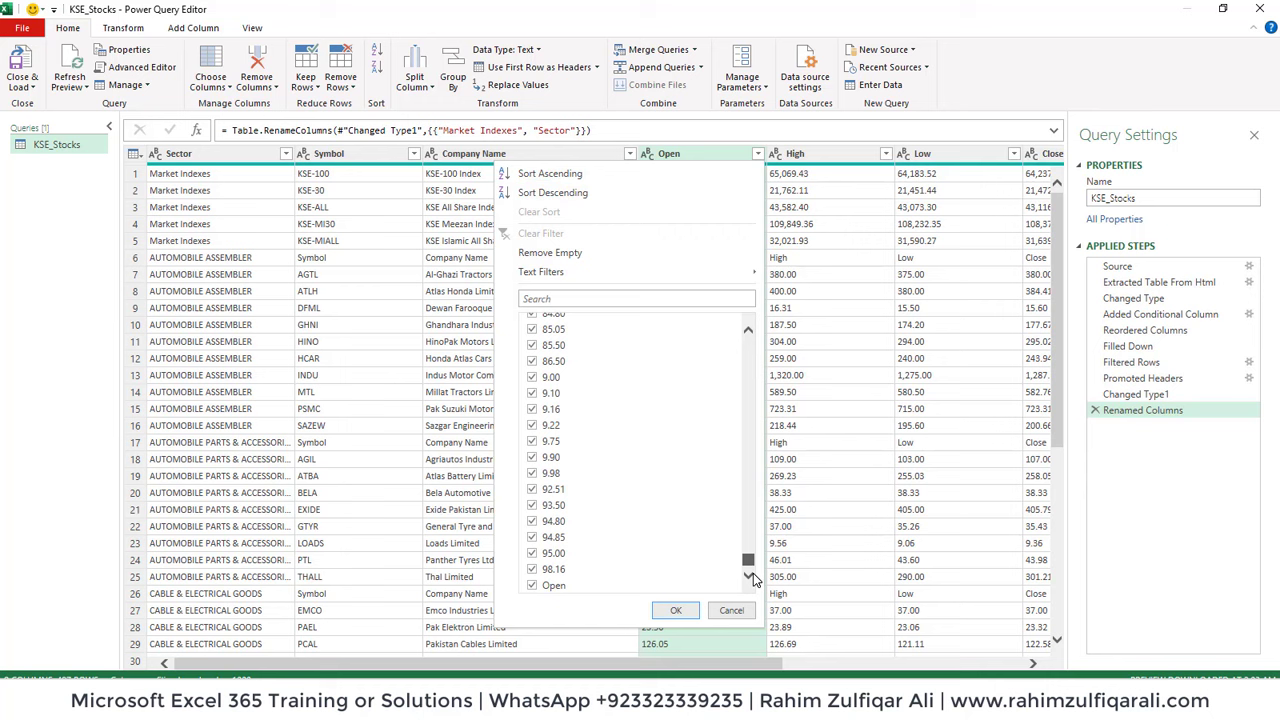
pyautogui.click(534, 591)
pyautogui.click(665, 612)
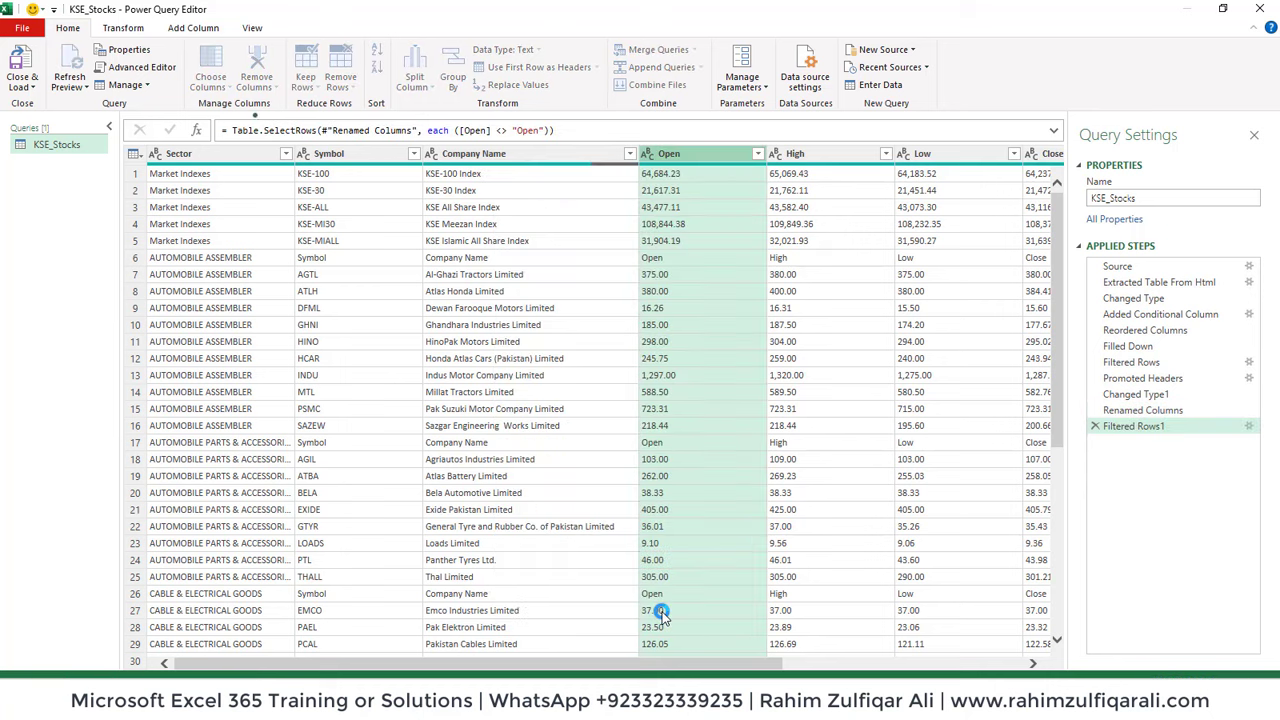
# - Filter the Sector column to exclude the Market Indexes entry
pyautogui.click(544, 310)
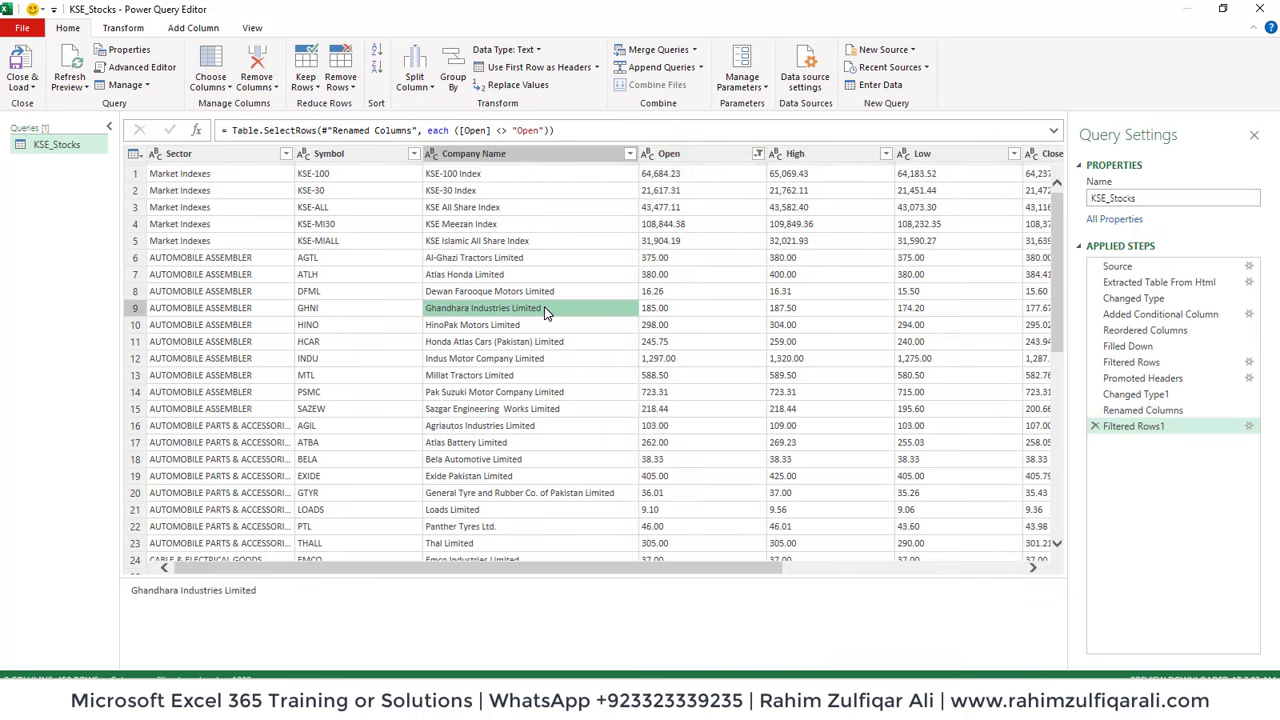
pyautogui.click(306, 276)
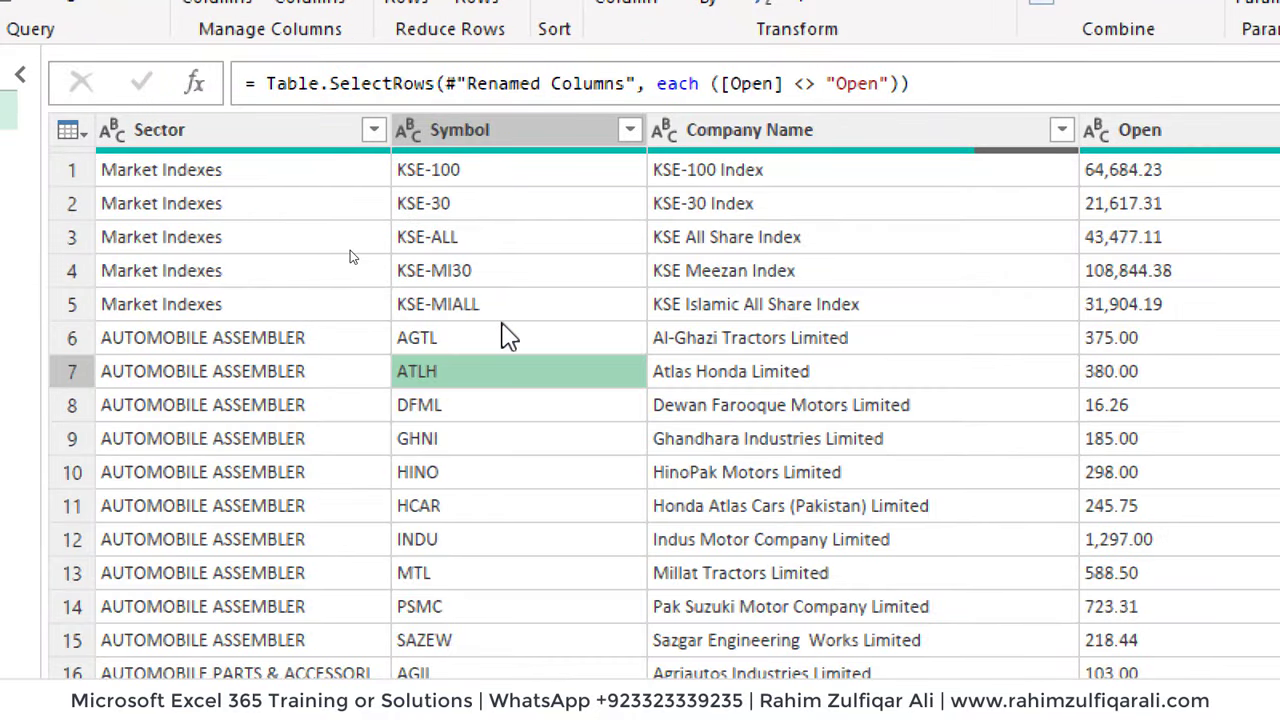
pyautogui.click(498, 286)
pyautogui.click(215, 272)
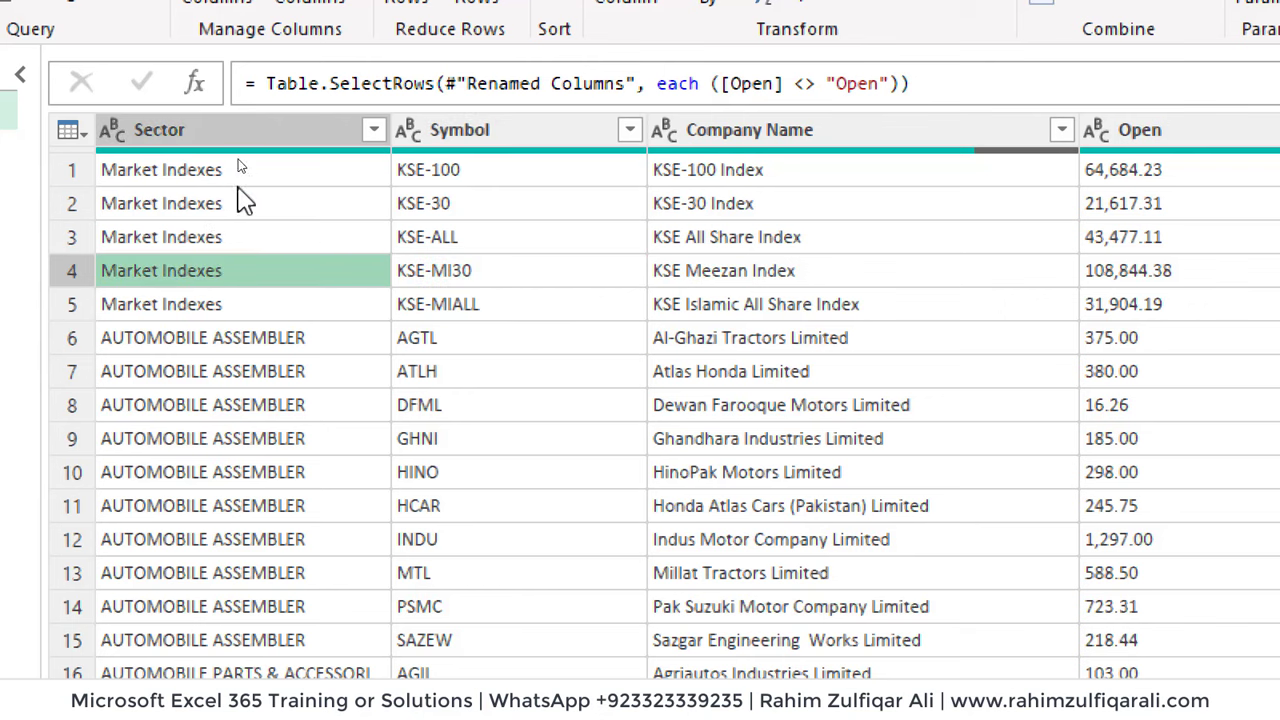
pyautogui.click(373, 131)
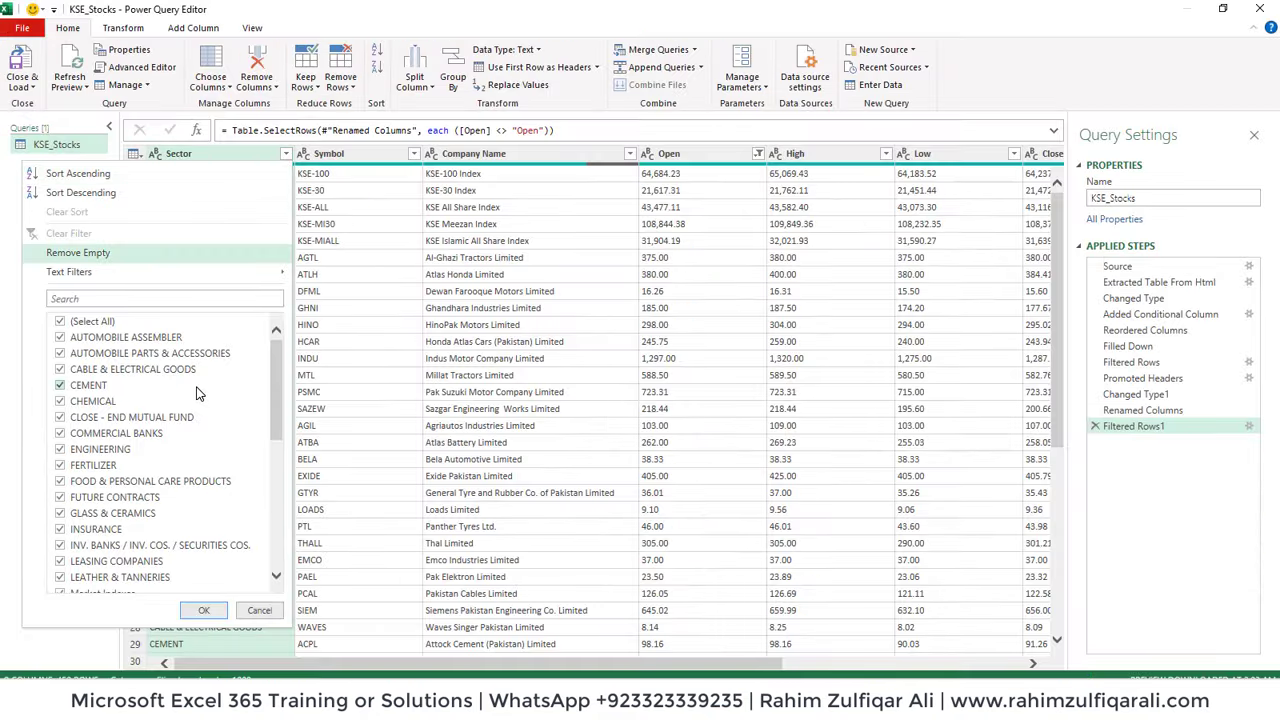
pyautogui.moveTo(277, 390); pyautogui.dragTo(279, 427)
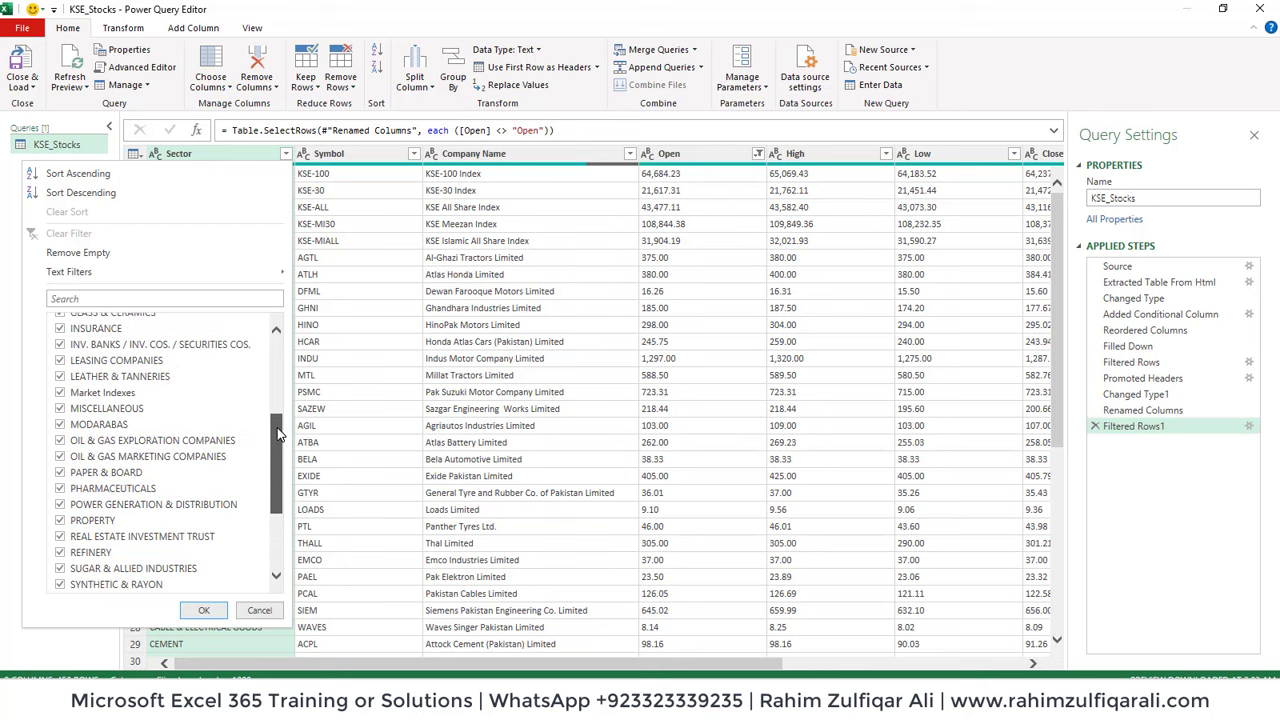
pyautogui.click(59, 395)
pyautogui.click(202, 610)
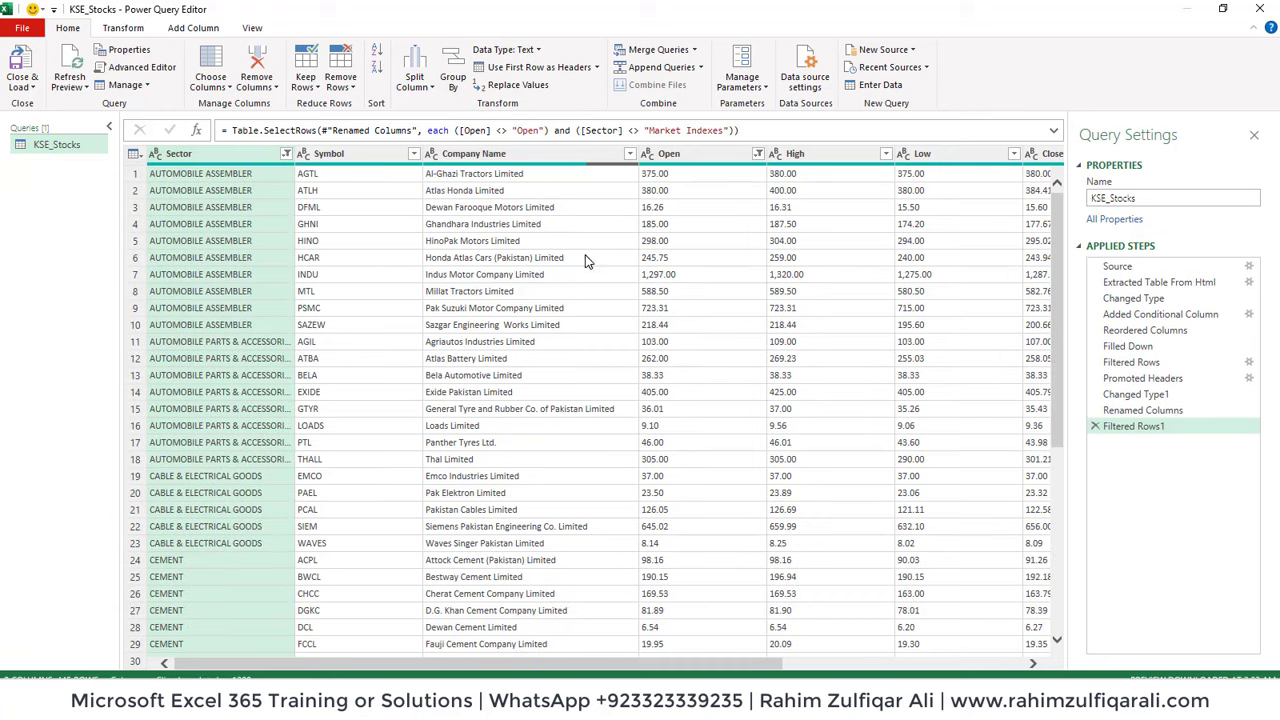
# - Select the columns from Open through Volume and detect their data types automatically
pyautogui.click(708, 155)
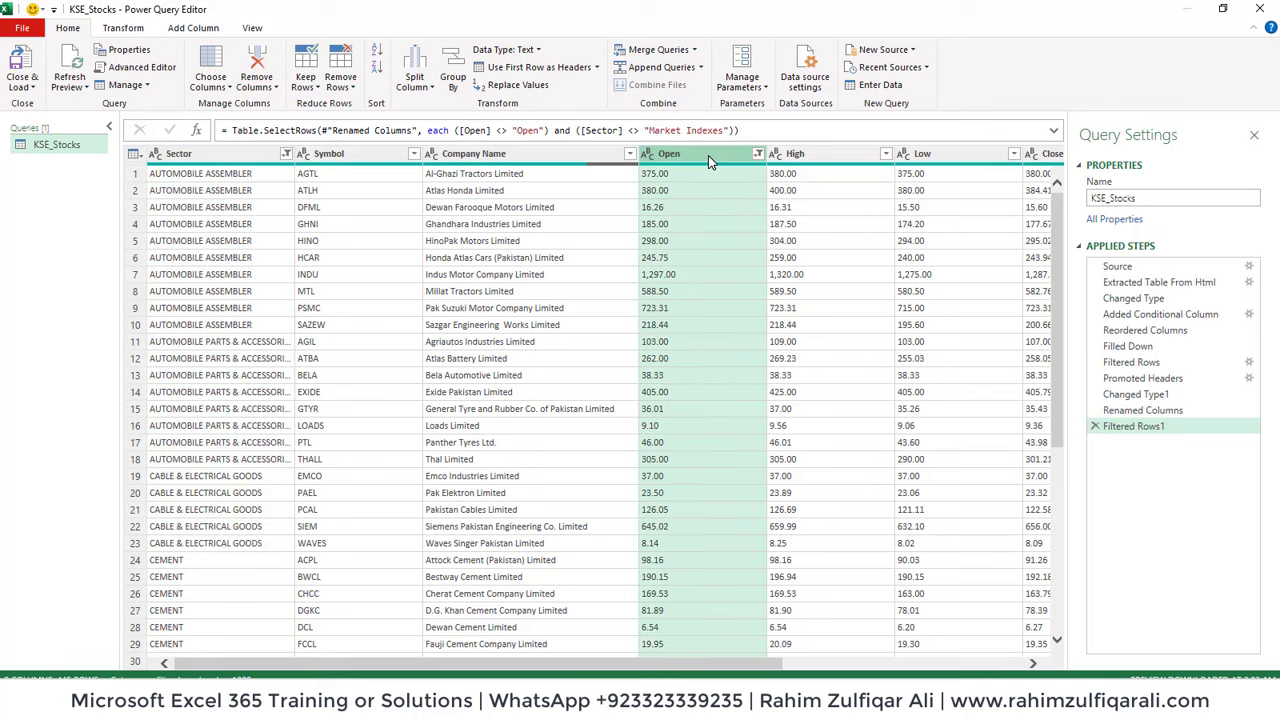
pyautogui.hotkey('shift', 'Right')
pyautogui.hotkey('shift', 'Right')
pyautogui.hotkey('shift', 'Right')
pyautogui.hotkey('shift', 'Right')
pyautogui.hotkey('shift', 'Right')
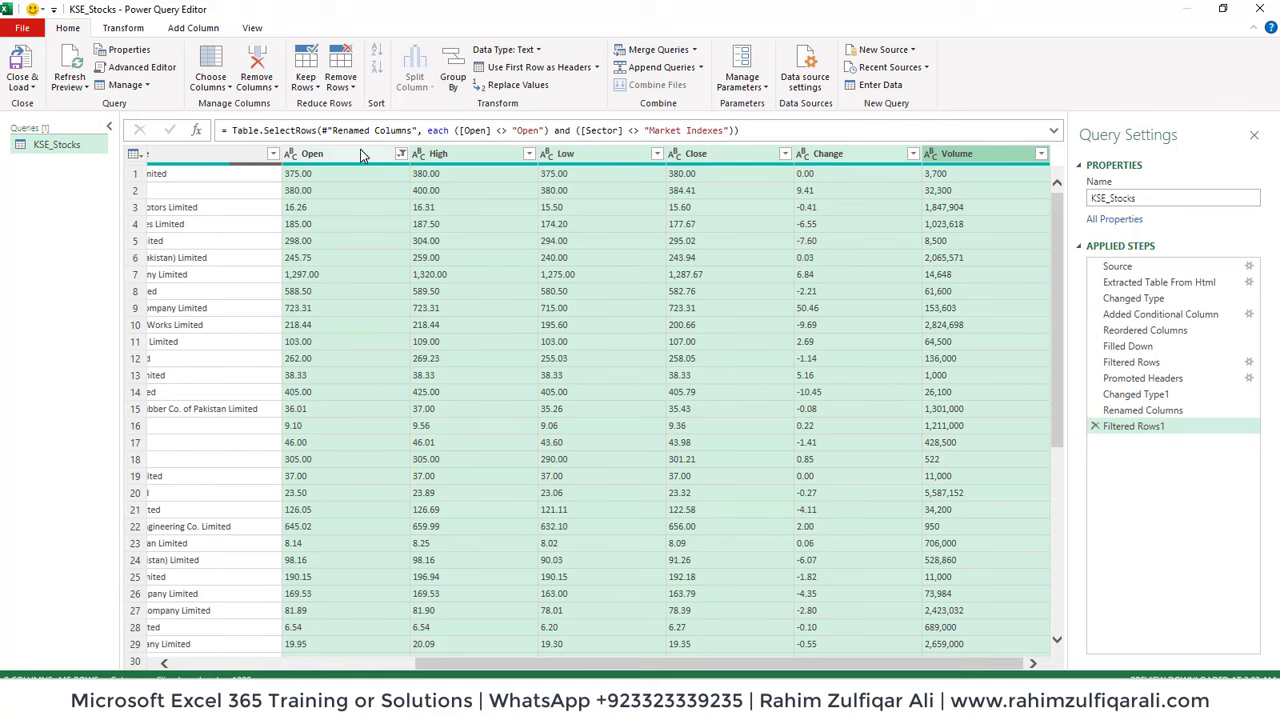
pyautogui.click(124, 28)
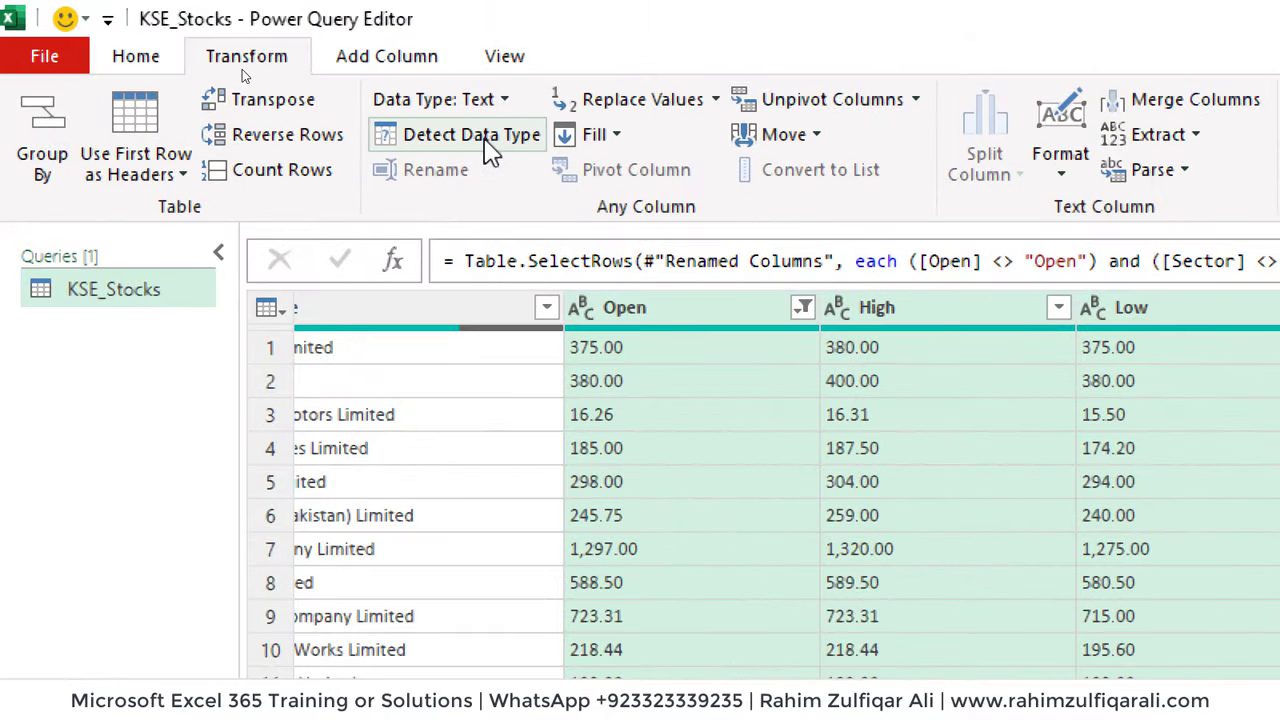
pyautogui.click(488, 142)
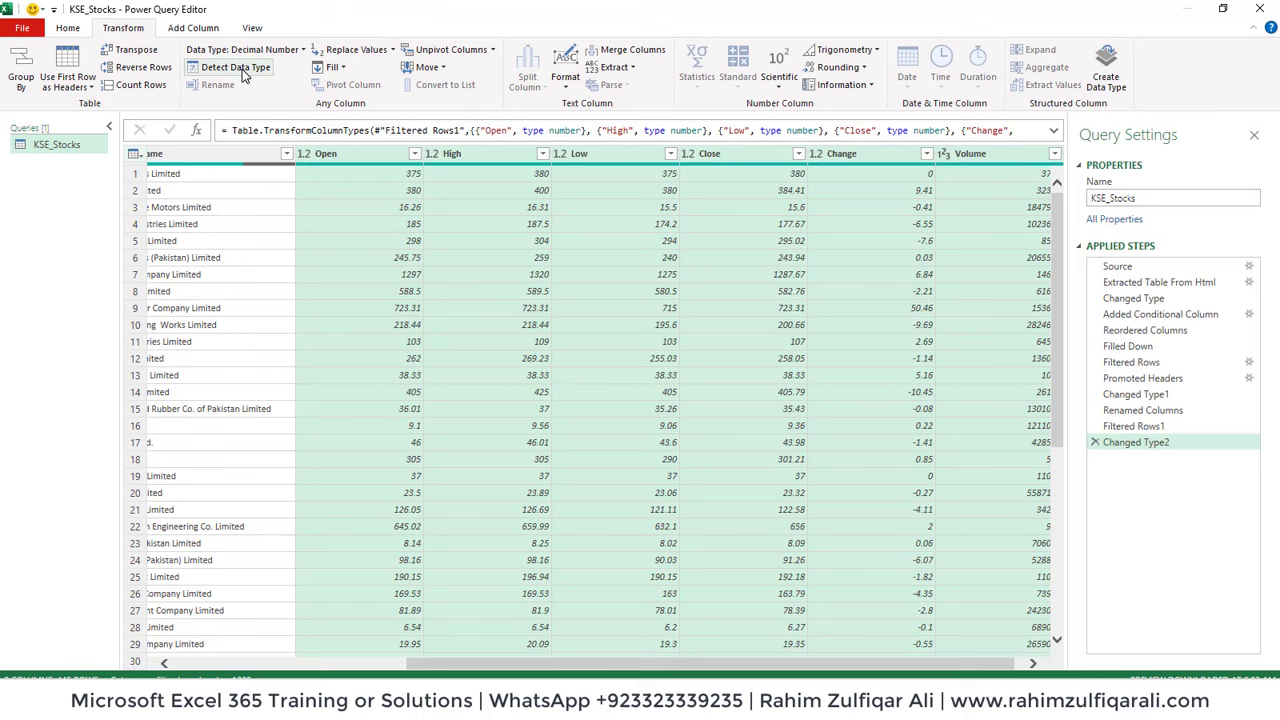
# - Review the converted number columns alongside the Sector, Symbol and Company Name entries
pyautogui.click(364, 258)
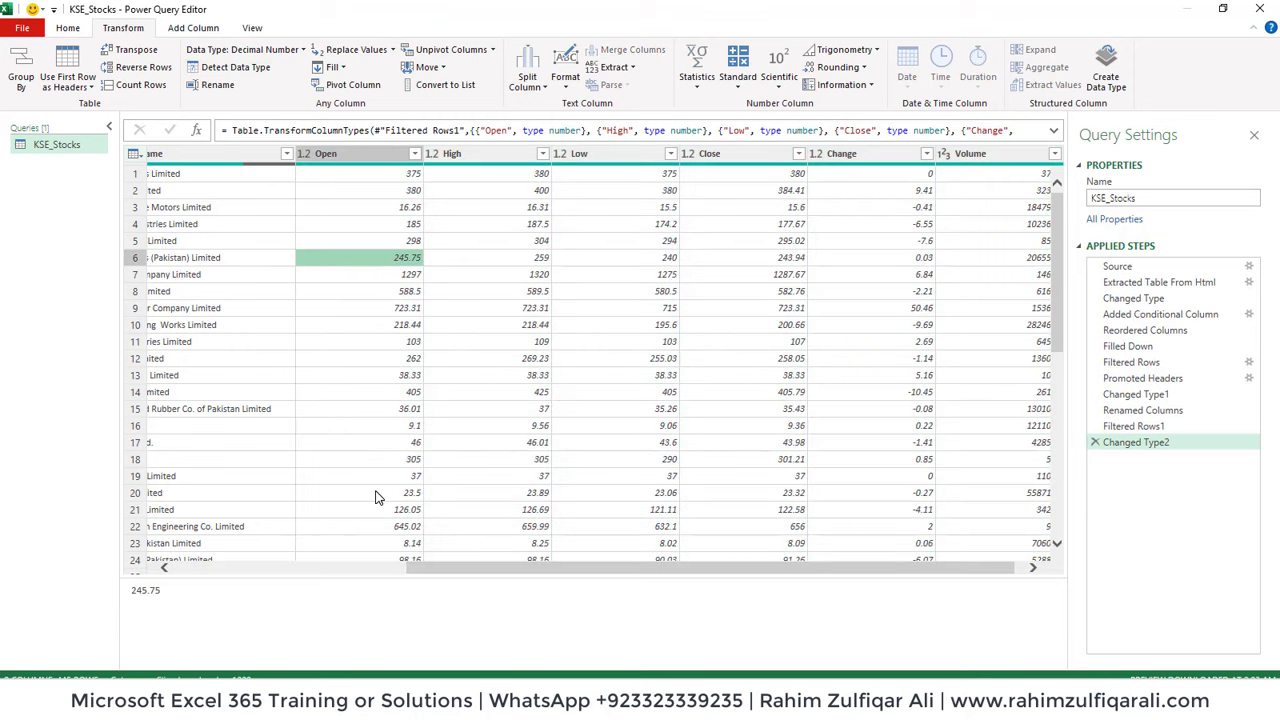
pyautogui.click(293, 567)
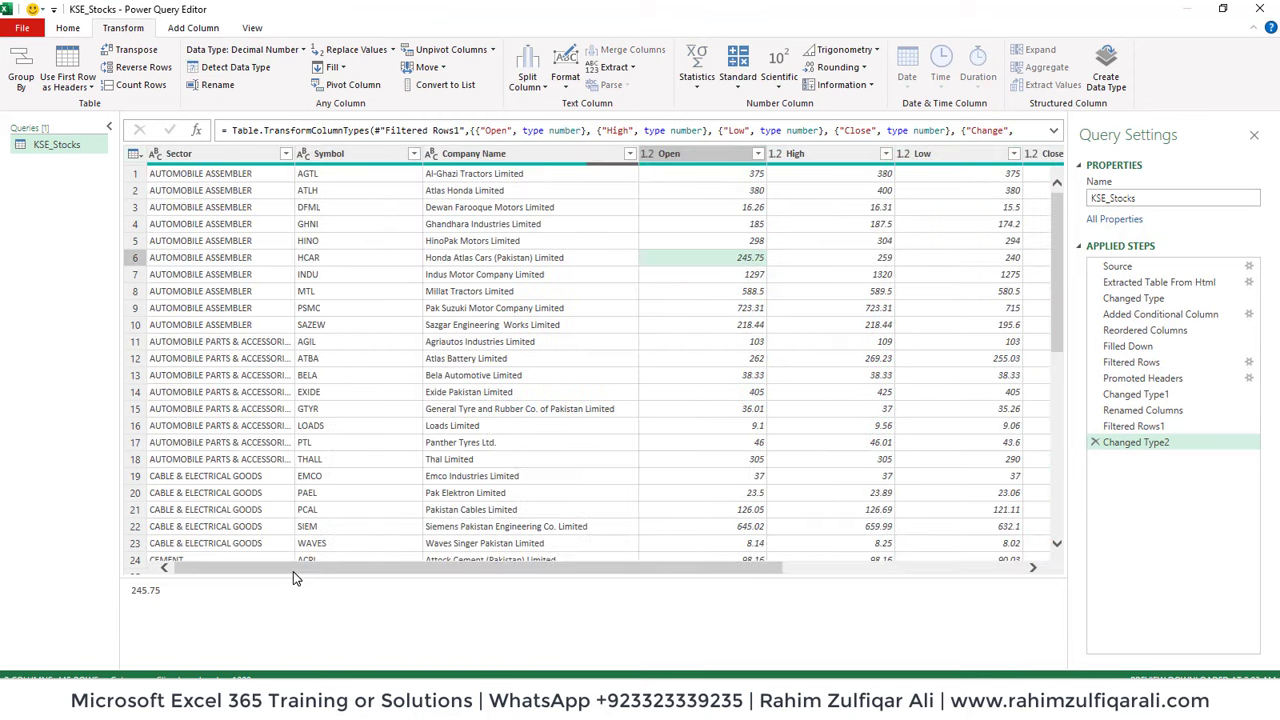
pyautogui.click(333, 346)
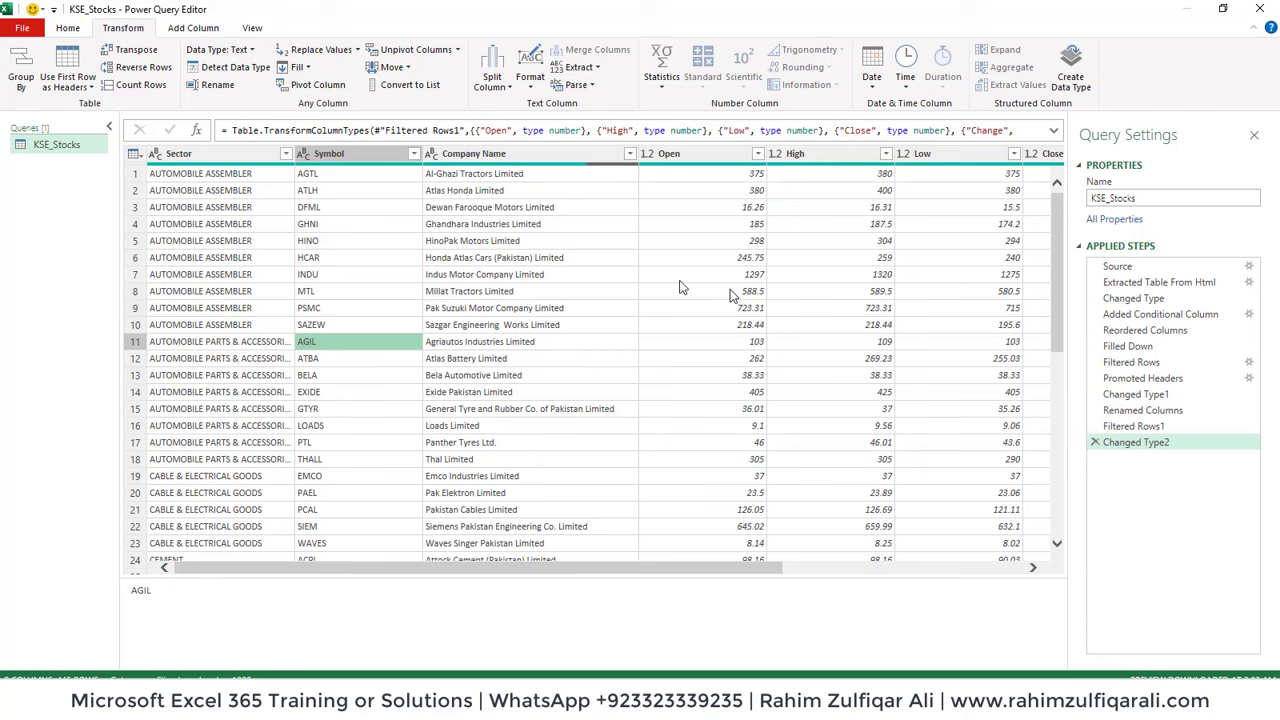
pyautogui.click(479, 329)
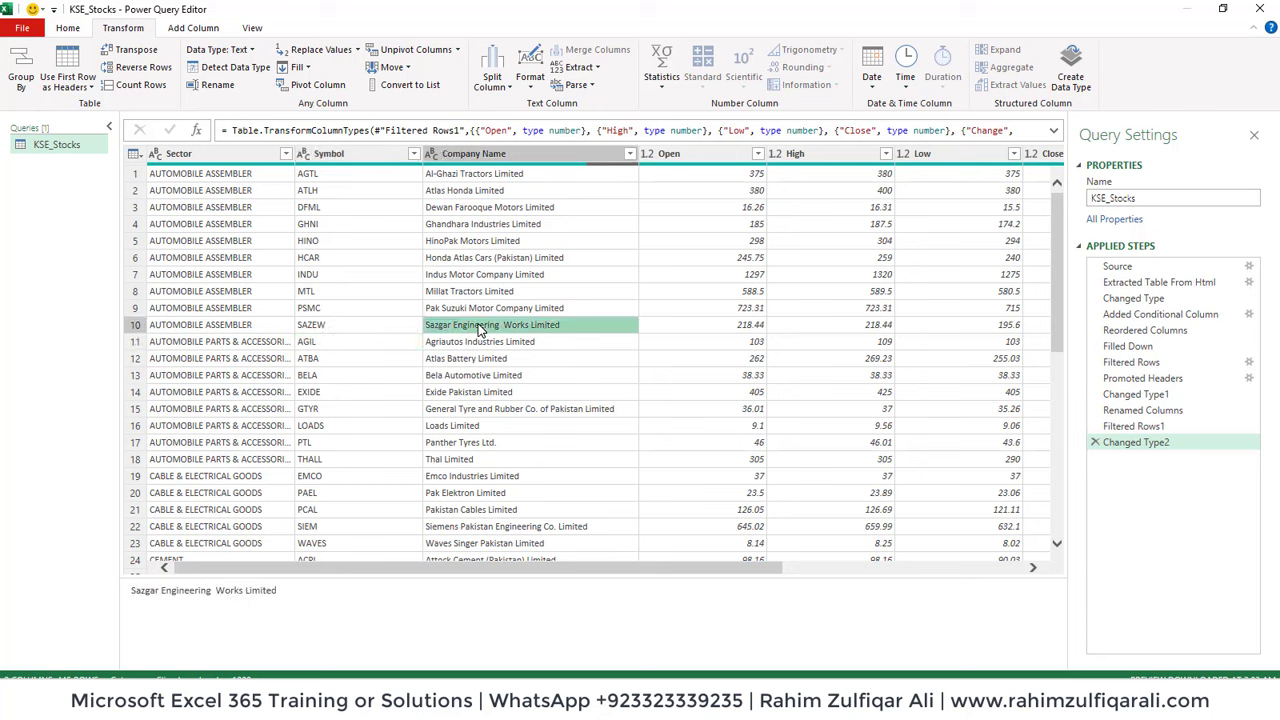
pyautogui.click(349, 267)
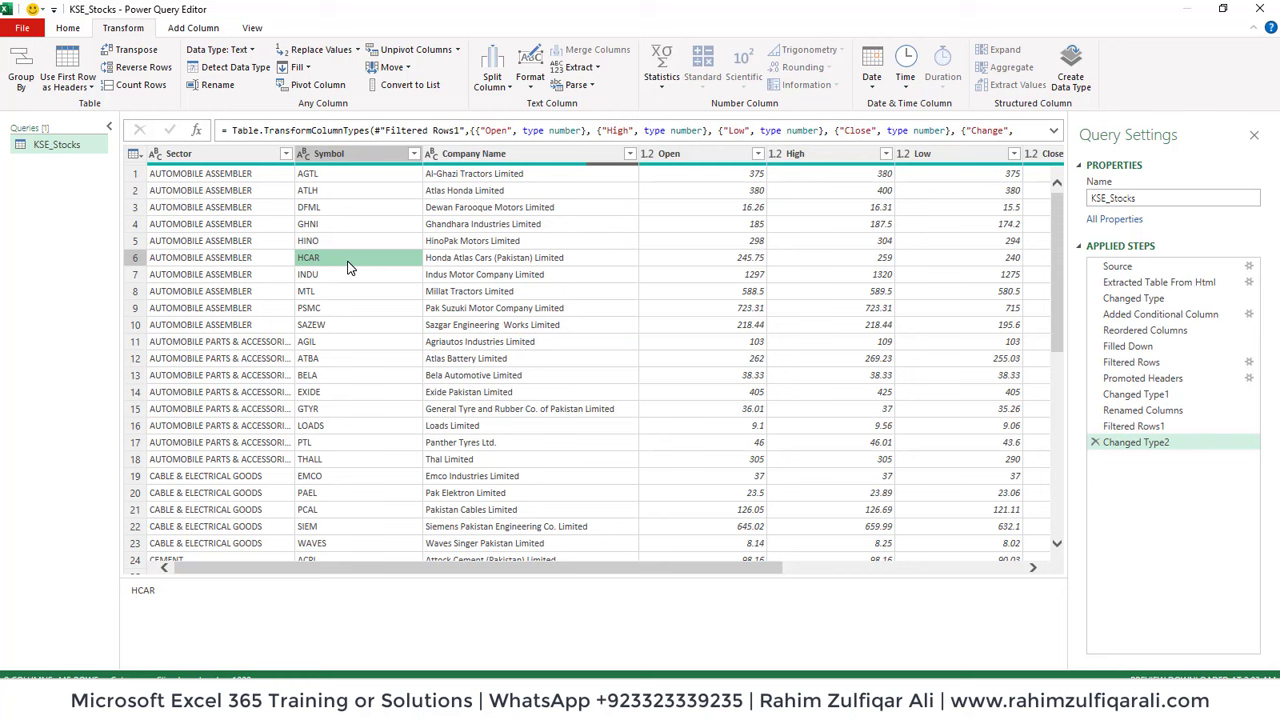
pyautogui.click(309, 343)
pyautogui.click(222, 257)
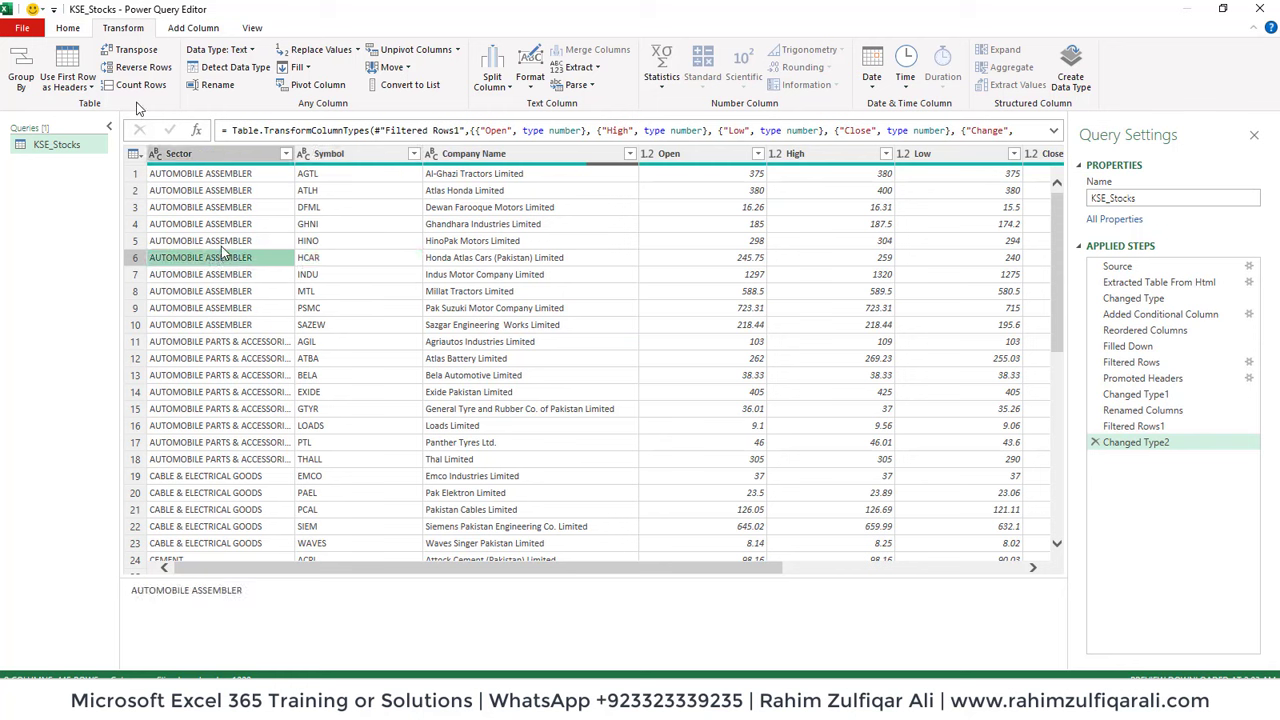
# - Close the query editor and load the KSE_Stocks query into the workbook as a table
pyautogui.click(67, 30)
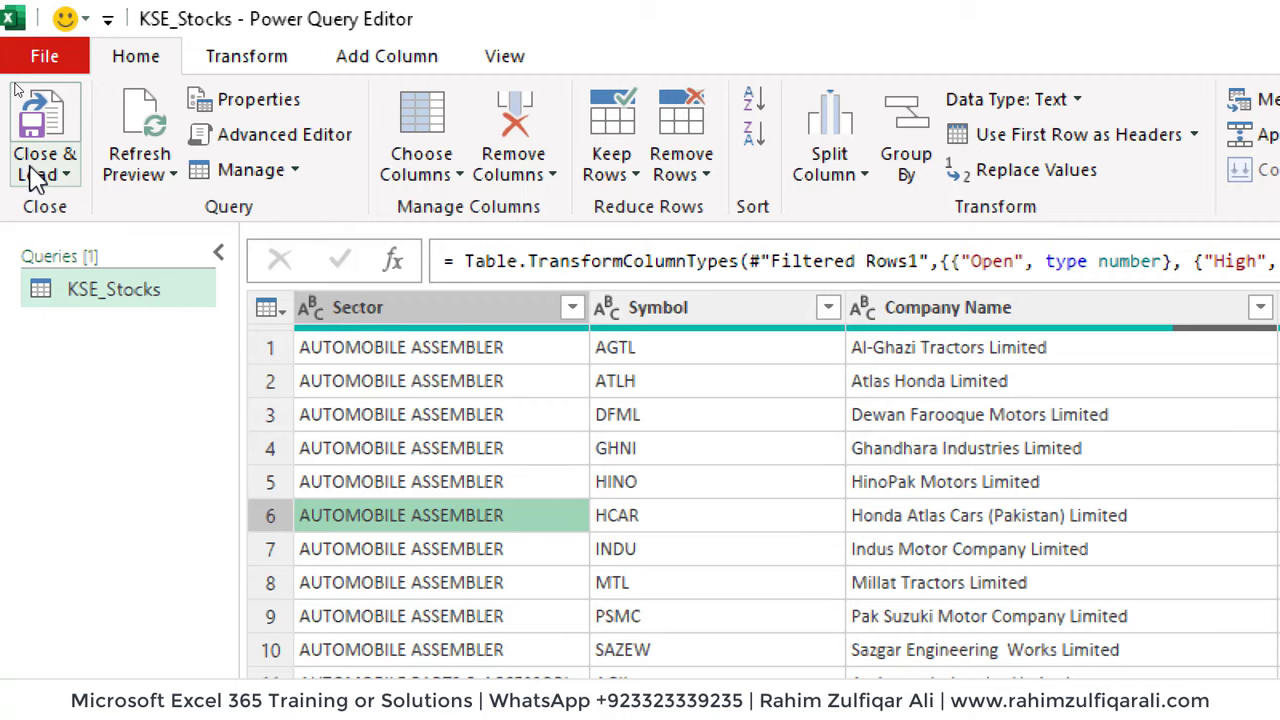
pyautogui.click(37, 178)
pyautogui.click(80, 206)
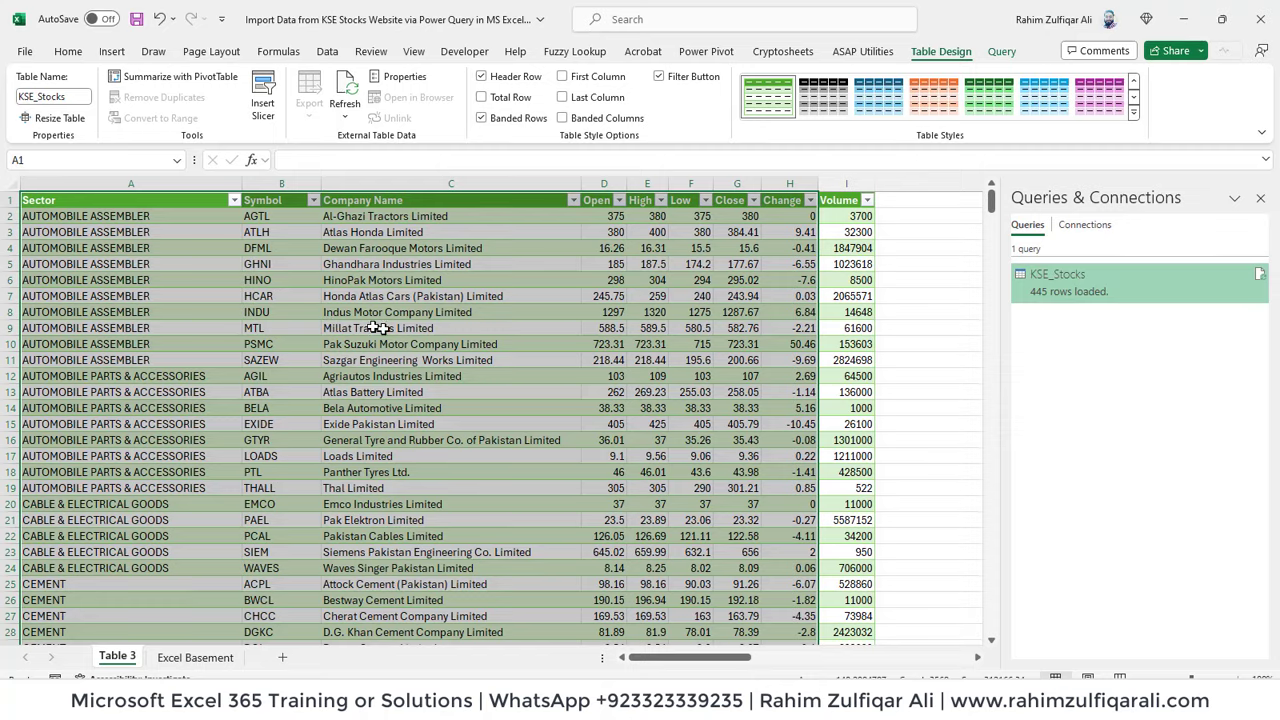
# - Look through the loaded KSE_Stocks table's sectors and rows, then return to its first rows and check the columns across
pyautogui.click(376, 328)
pyautogui.click(143, 292)
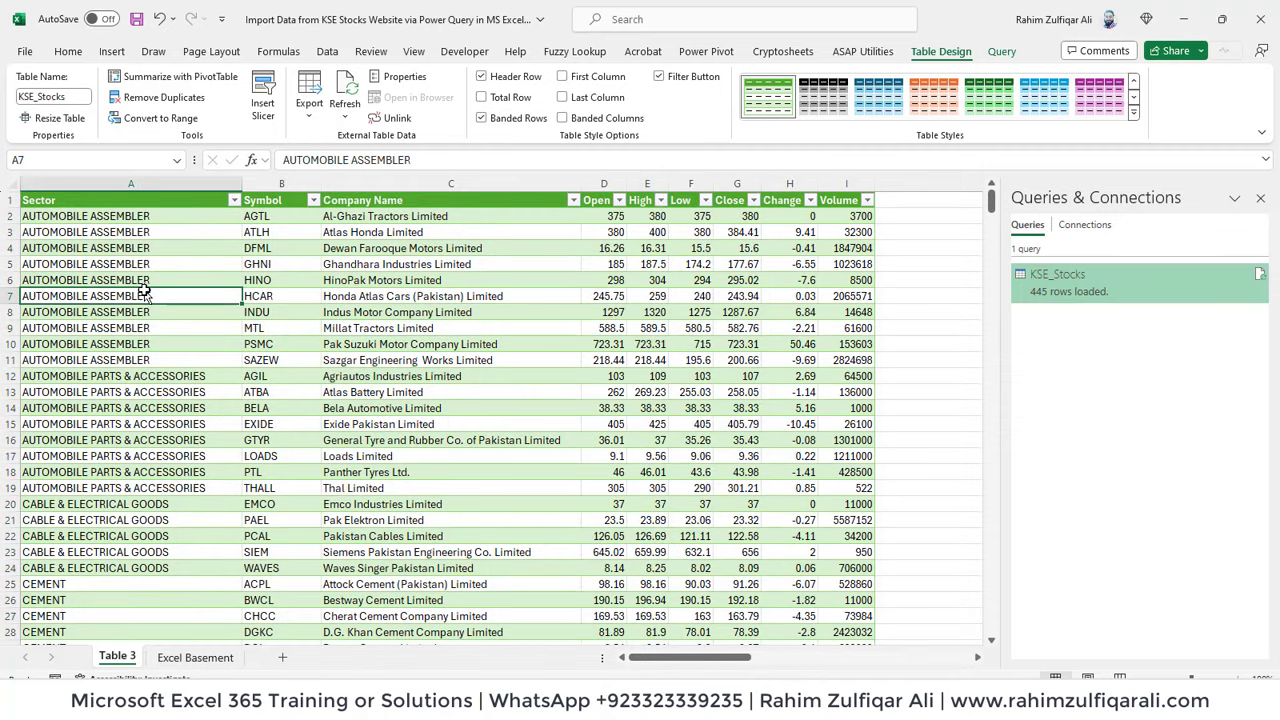
pyautogui.press('pagedown')
pyautogui.press('pagedown')
pyautogui.press('pagedown')
pyautogui.press('pagedown')
pyautogui.press('pagedown')
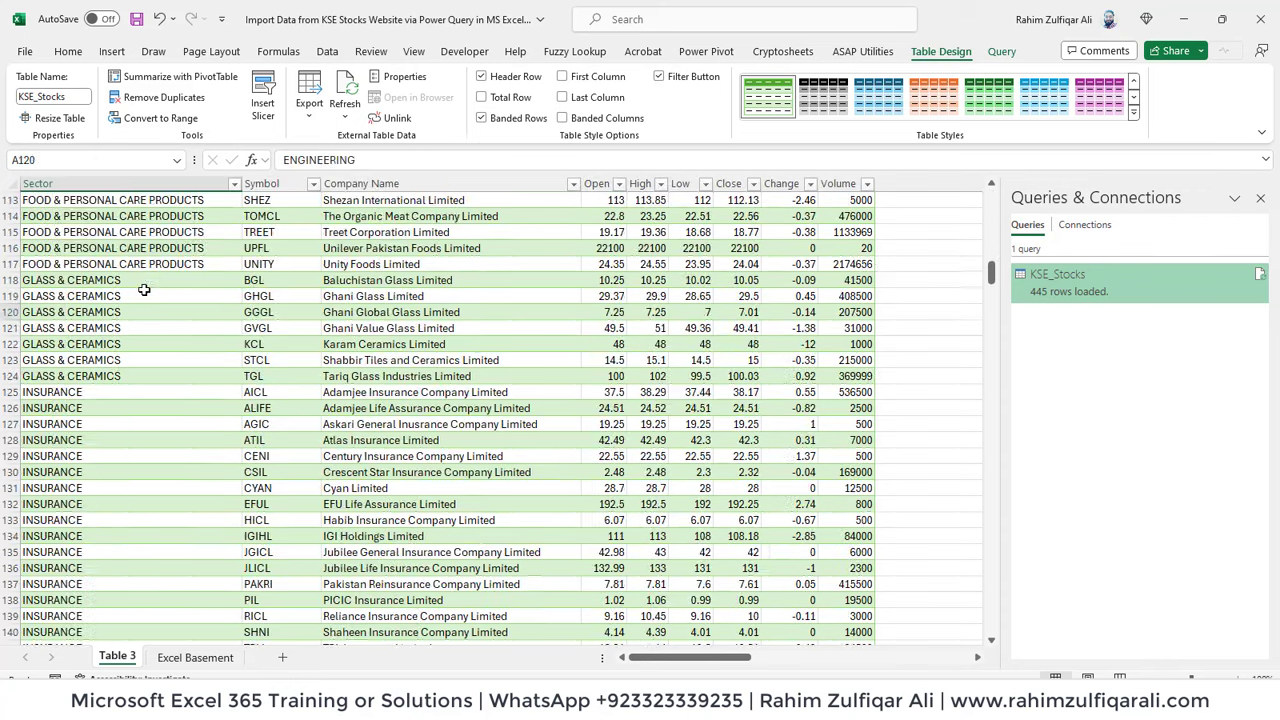
pyautogui.press('pagedown')
pyautogui.press('pagedown')
pyautogui.press('pageup')
pyautogui.press('pageup')
pyautogui.press('pageup')
pyautogui.press('pageup')
pyautogui.press('pageup')
pyautogui.press('pageup')
pyautogui.press('pageup')
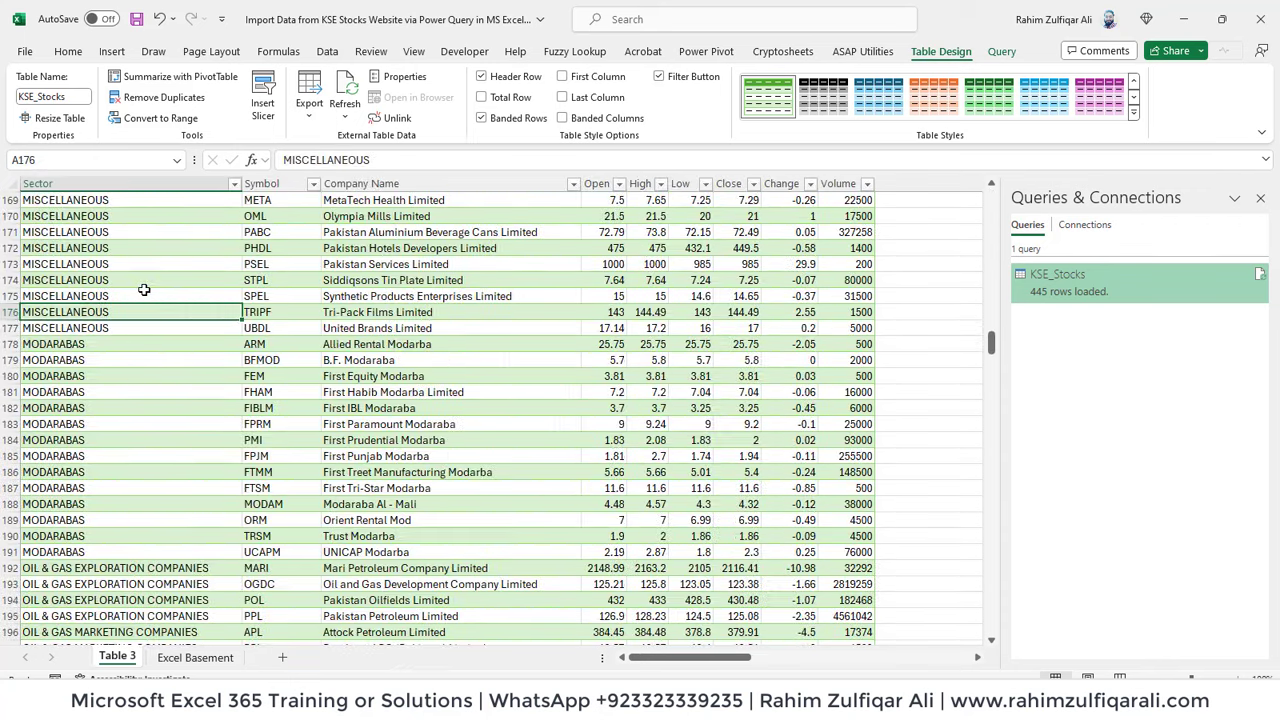
pyautogui.press('Right')
pyautogui.press('Up')
pyautogui.press('Up')
pyautogui.press('Up')
pyautogui.press('Right')
pyautogui.press('Right')
pyautogui.press('Right')
pyautogui.press('Right')
pyautogui.press('Right')
pyautogui.press('Right')
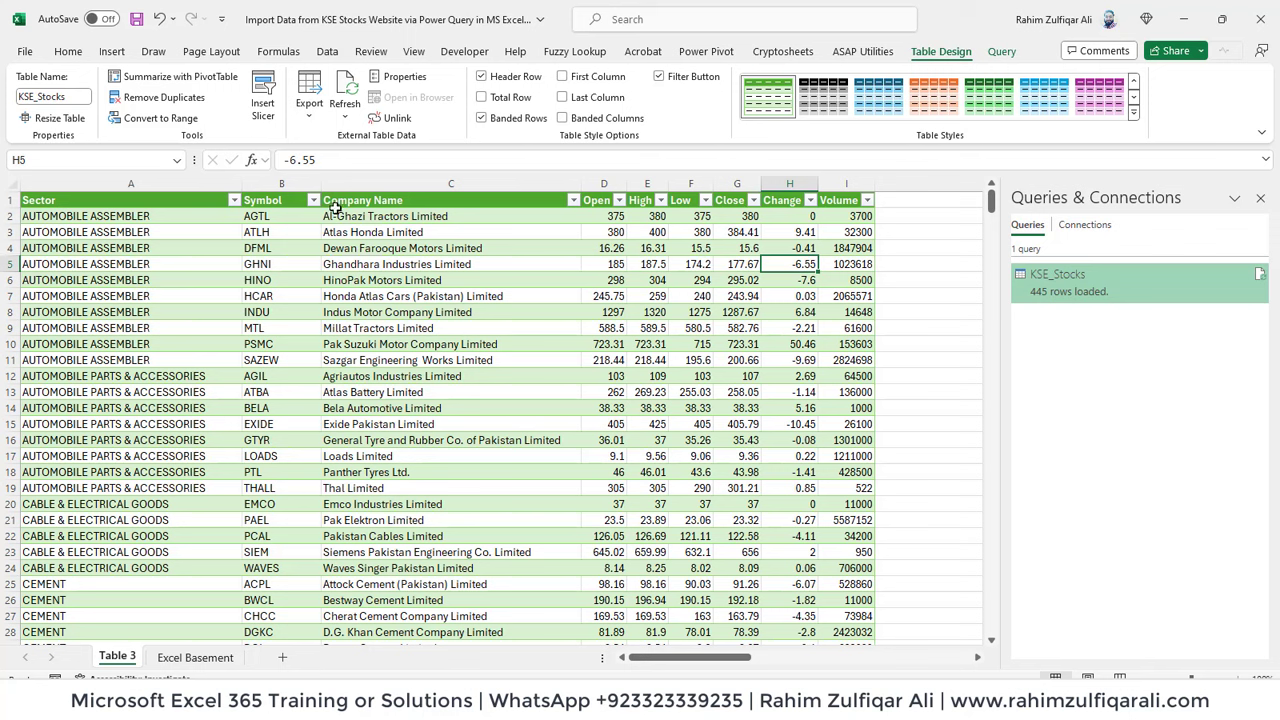
pyautogui.click(295, 292)
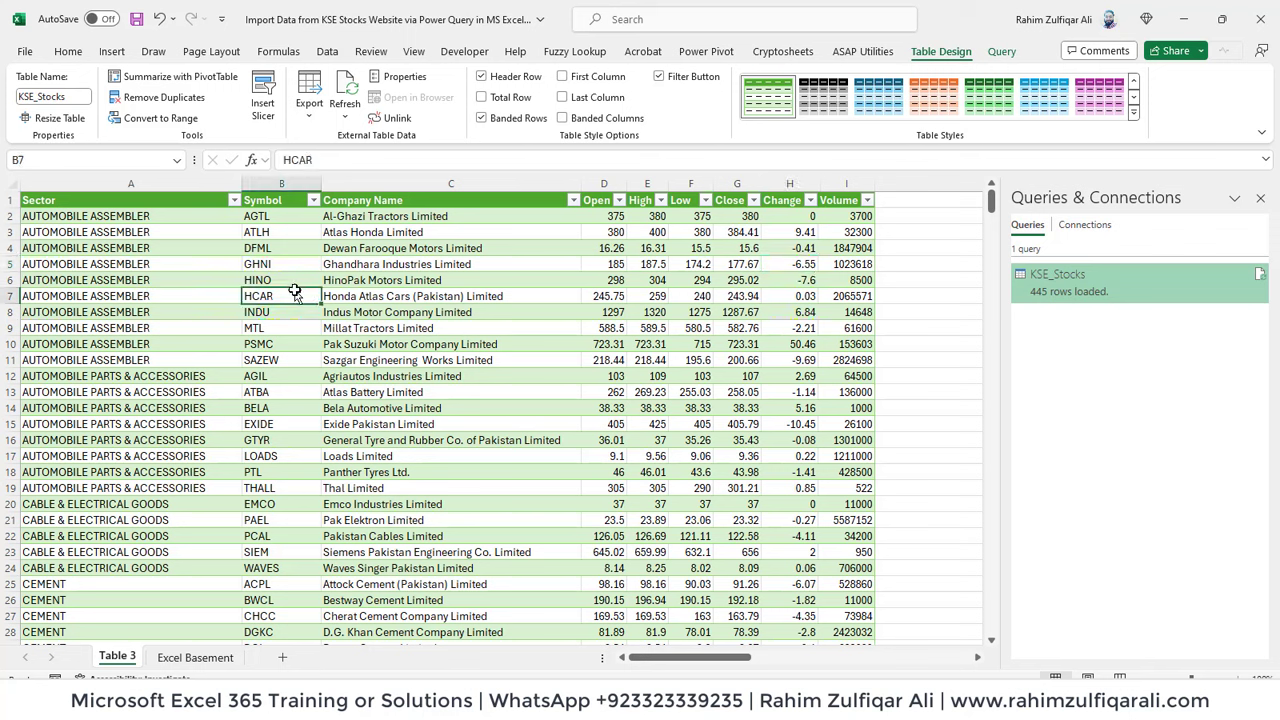
# - Compare the KSE Stocks daily market summary web page with the loaded table in Excel and check the table's available commands
pyautogui.hotkey('alt', 'Tab')
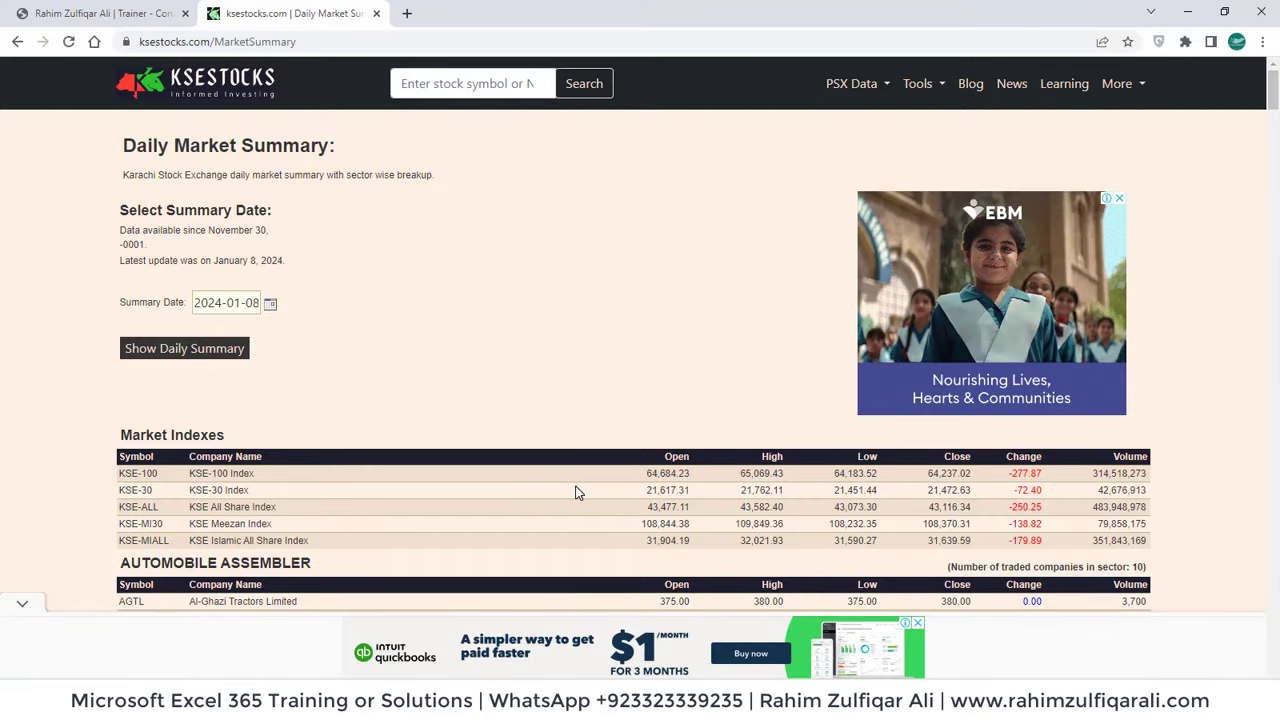
pyautogui.scroll(-20, 576, 492)
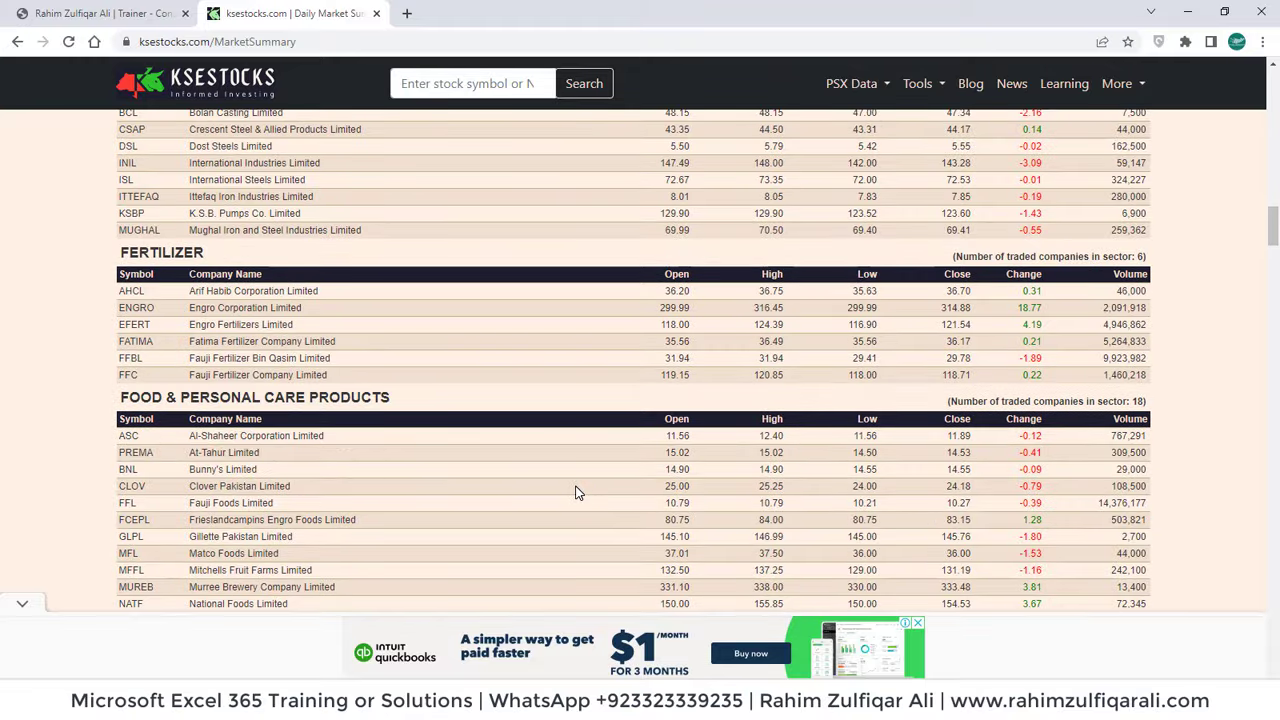
pyautogui.hotkey('alt', 'Tab')
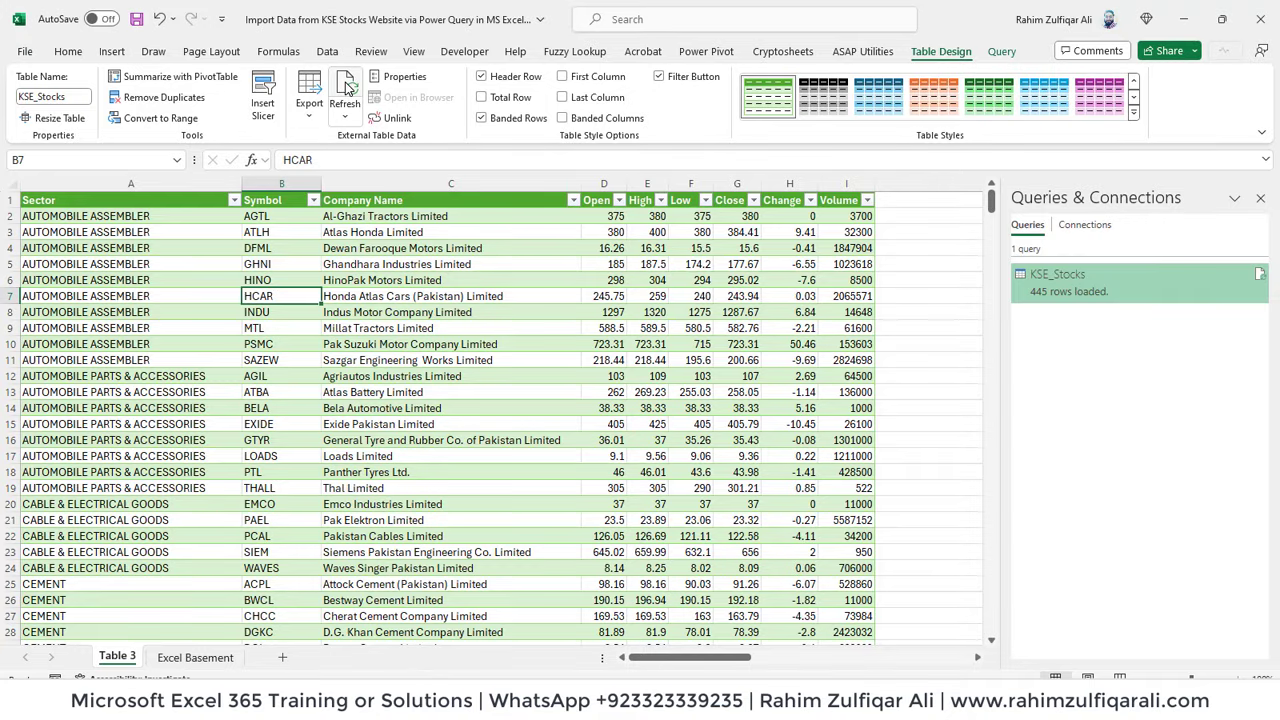
pyautogui.rightClick(385, 304)
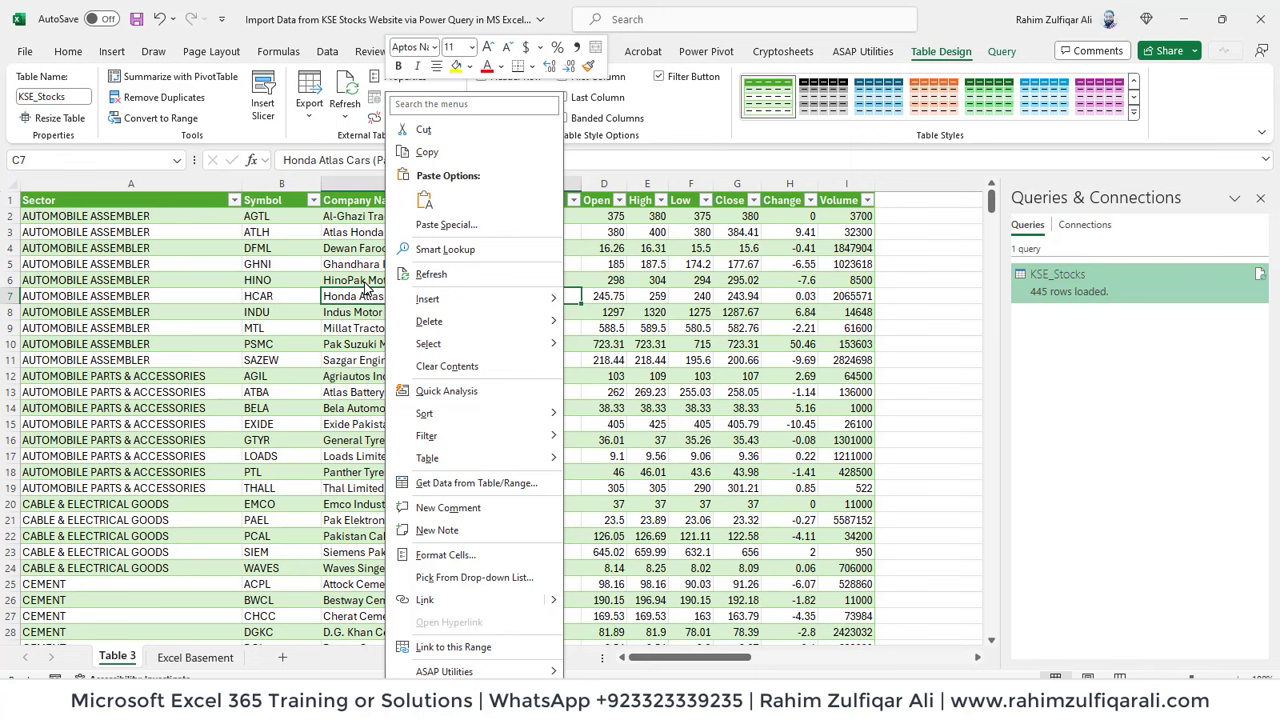
pyautogui.press('Escape')
pyautogui.click(697, 330)
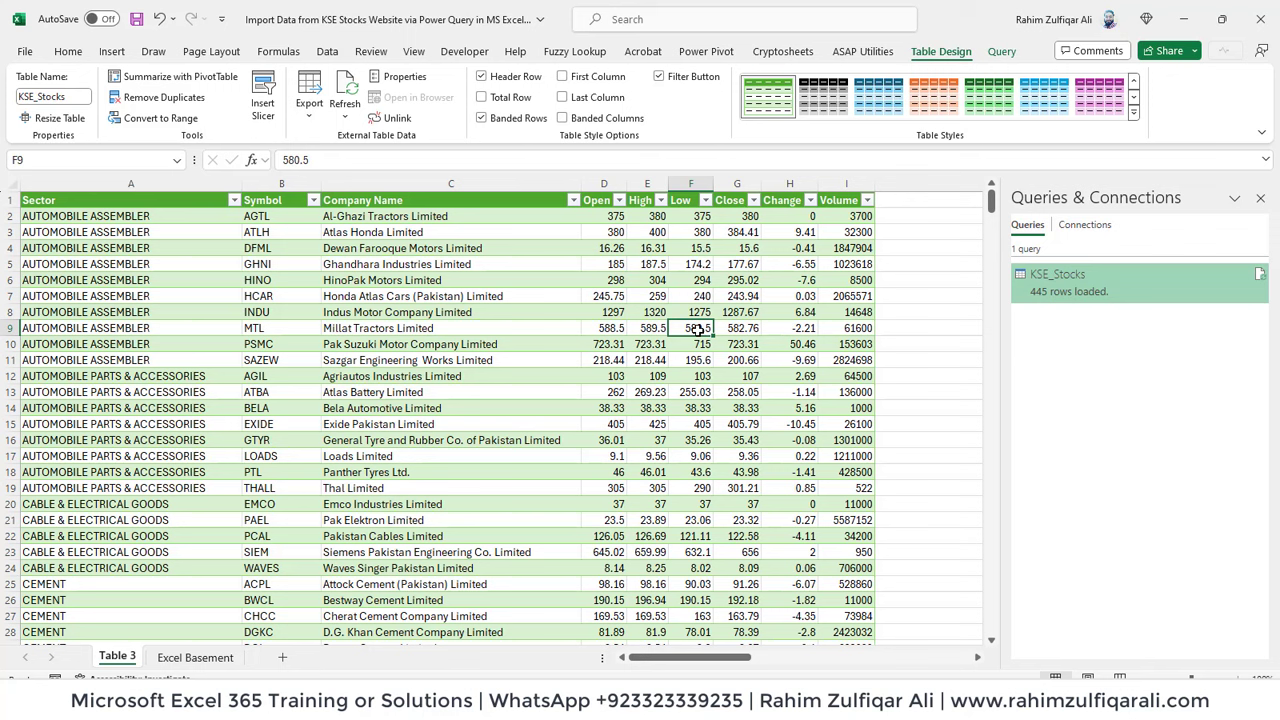
pyautogui.click(622, 263)
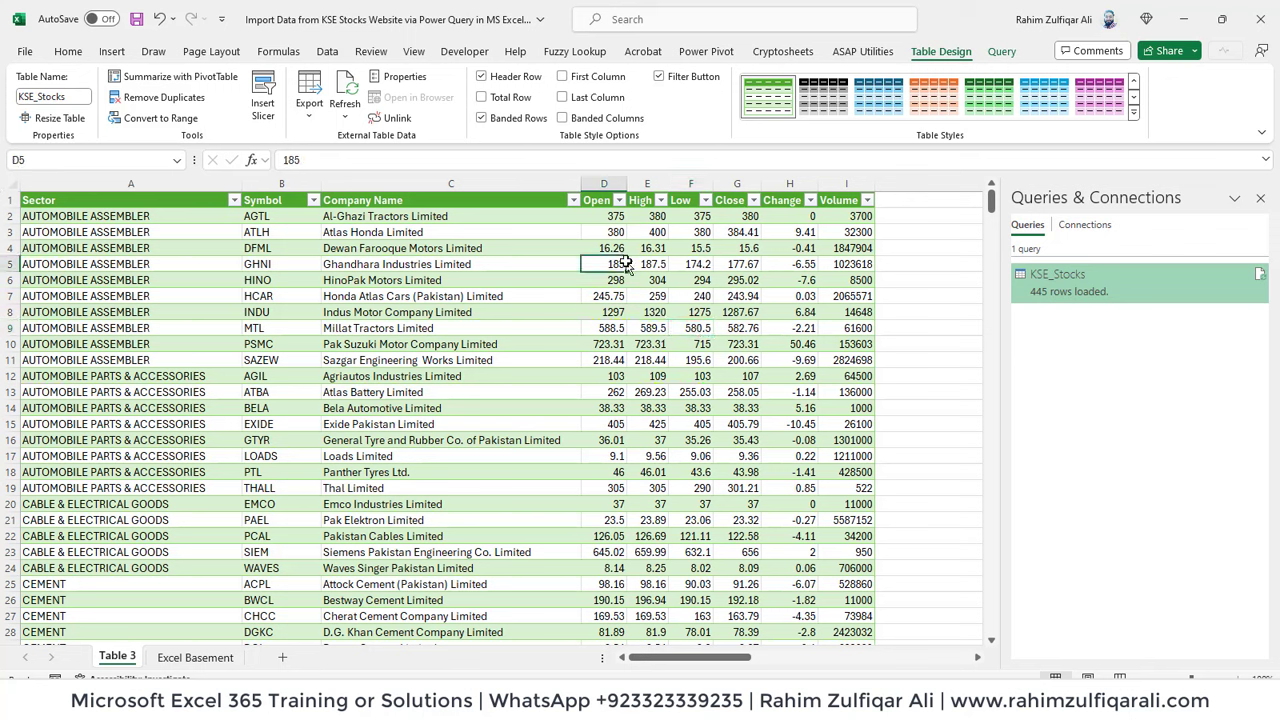
pyautogui.click(314, 265)
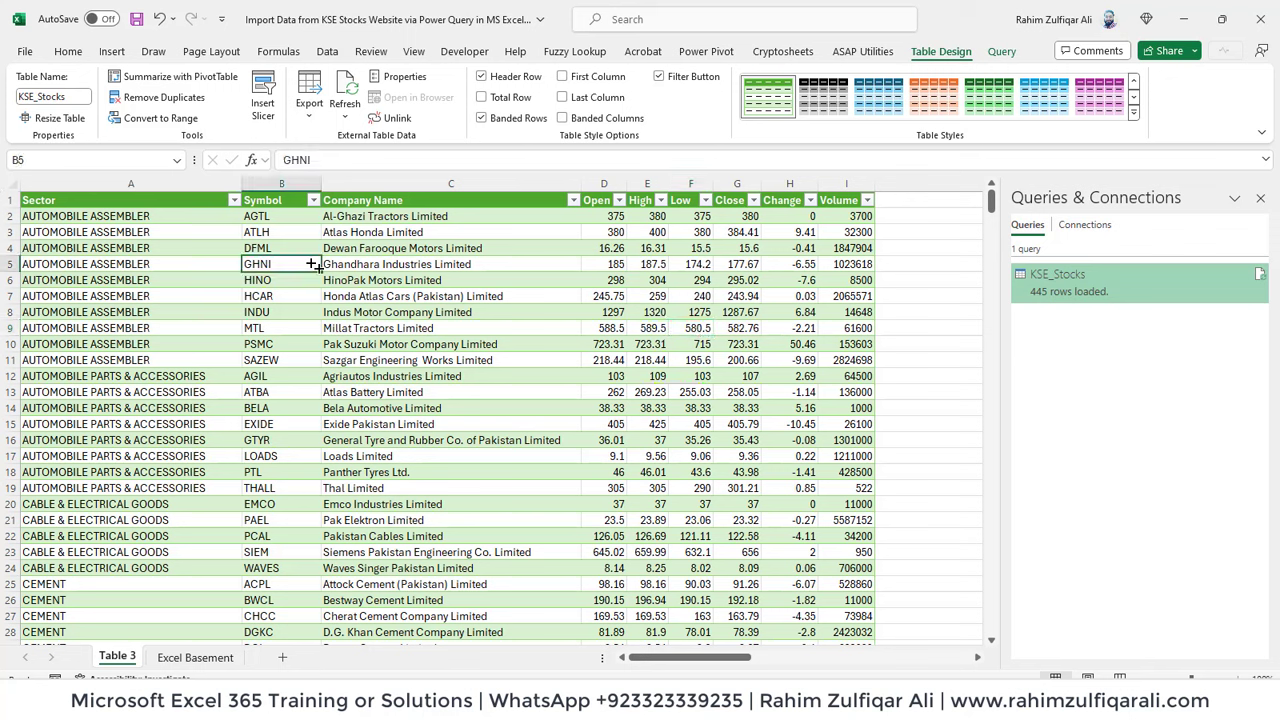
# - Insert six blank rows above the header row of the KSE_Stocks table
pyautogui.click(139, 205)
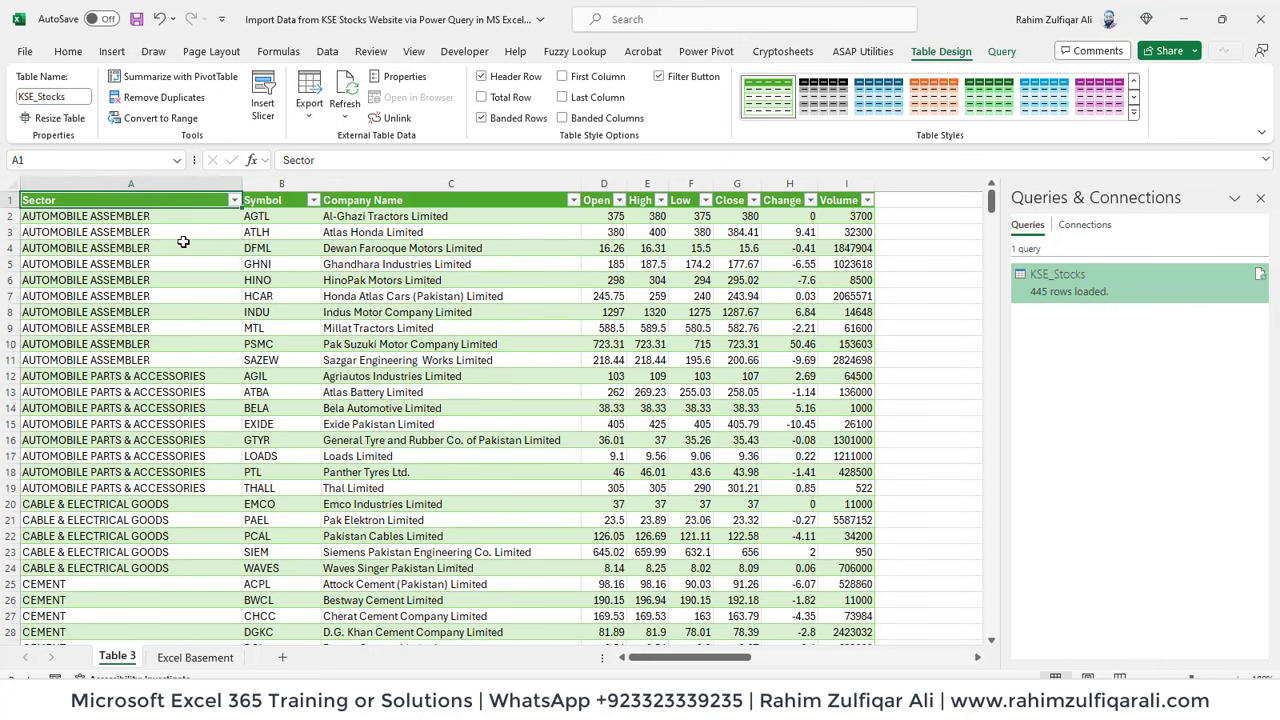
pyautogui.hotkey('alt', 'h')
pyautogui.press('i')
pyautogui.press('r')
pyautogui.press('F4')
pyautogui.press('F4')
pyautogui.press('F4')
pyautogui.press('F4')
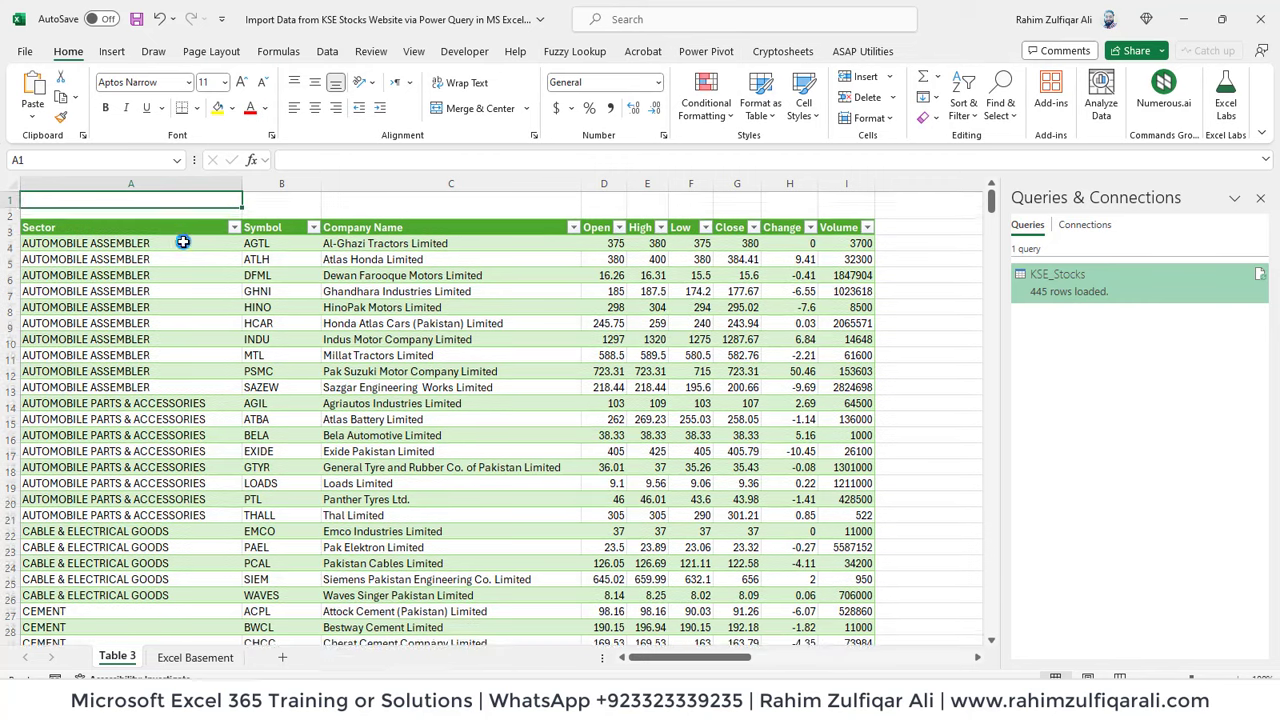
pyautogui.press('F4')
pyautogui.click(183, 238)
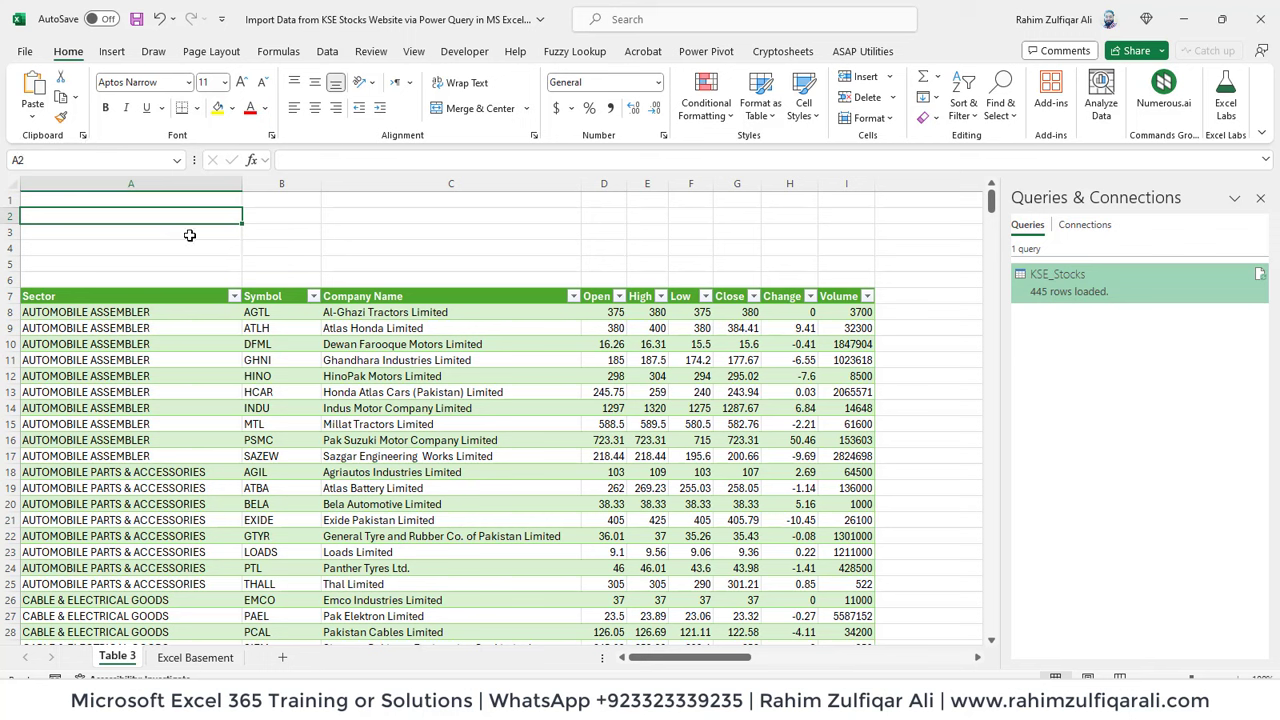
pyautogui.click(327, 51)
pyautogui.click(92, 100)
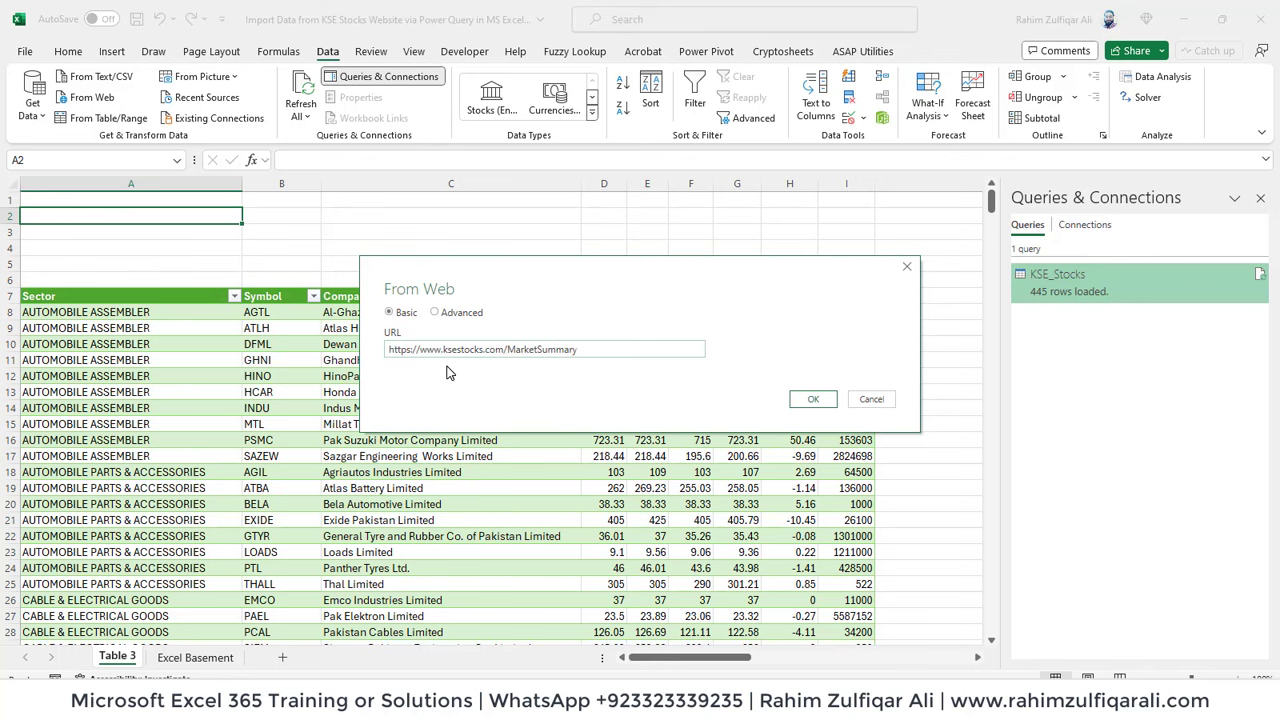
pyautogui.click(812, 399)
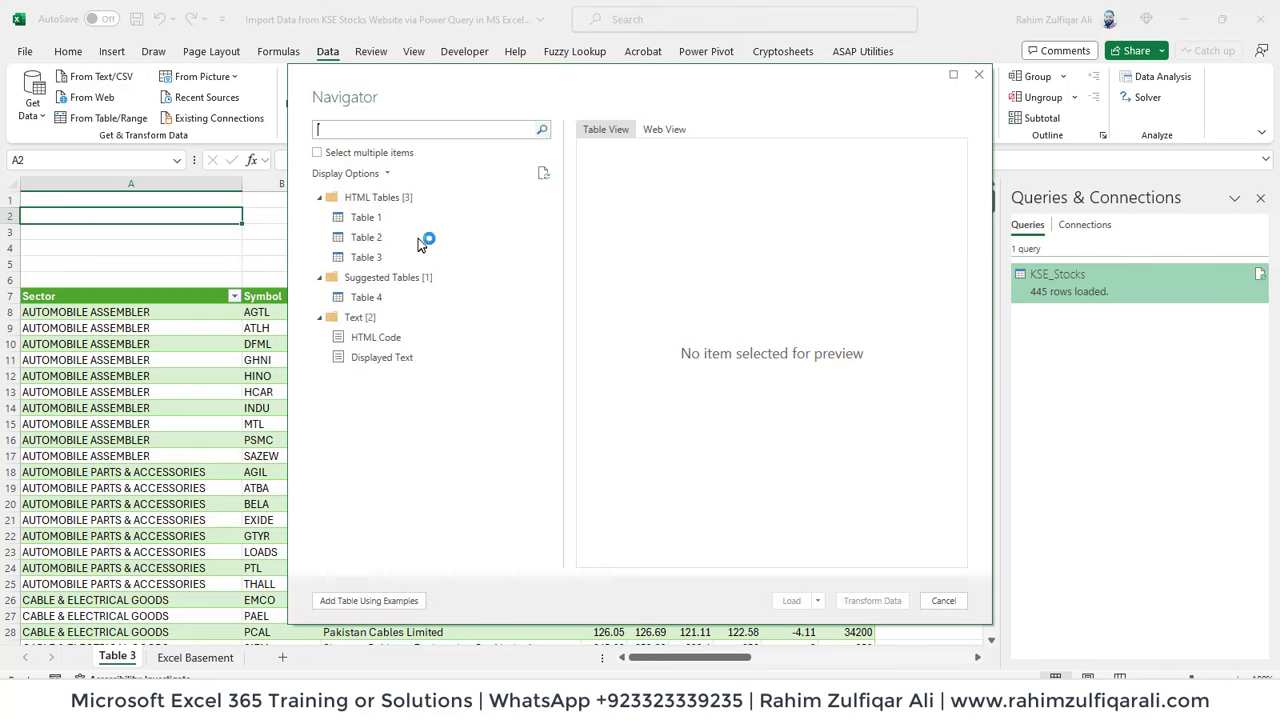
pyautogui.click(385, 243)
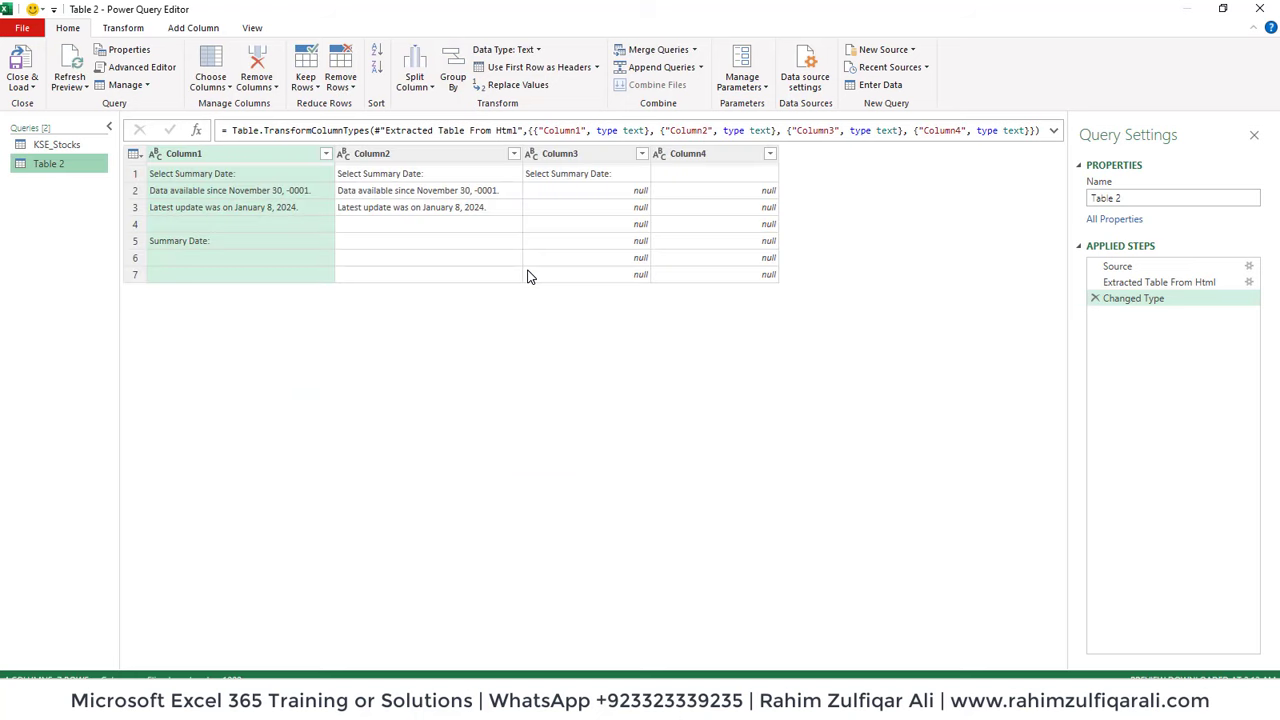
# - Filter Column2 of the Table 2 query to keep only the "Latest update was on January 8, 2024." row
pyautogui.click(400, 207)
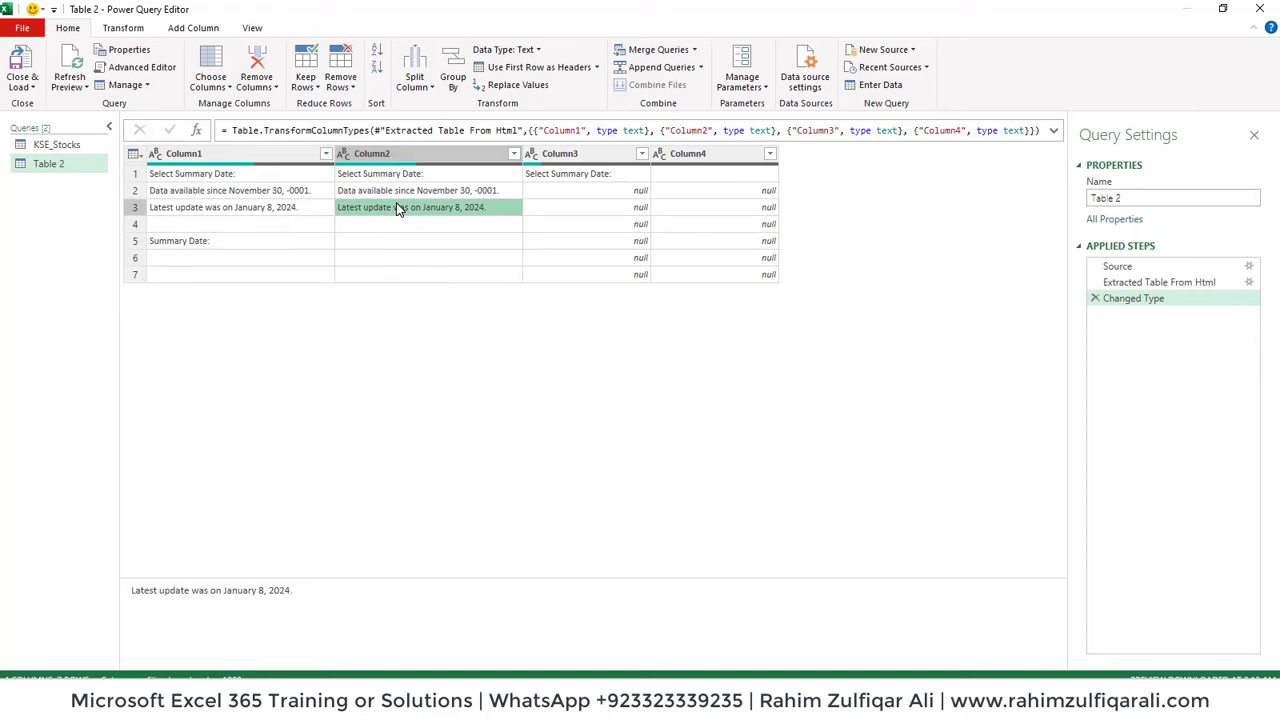
pyautogui.click(513, 153)
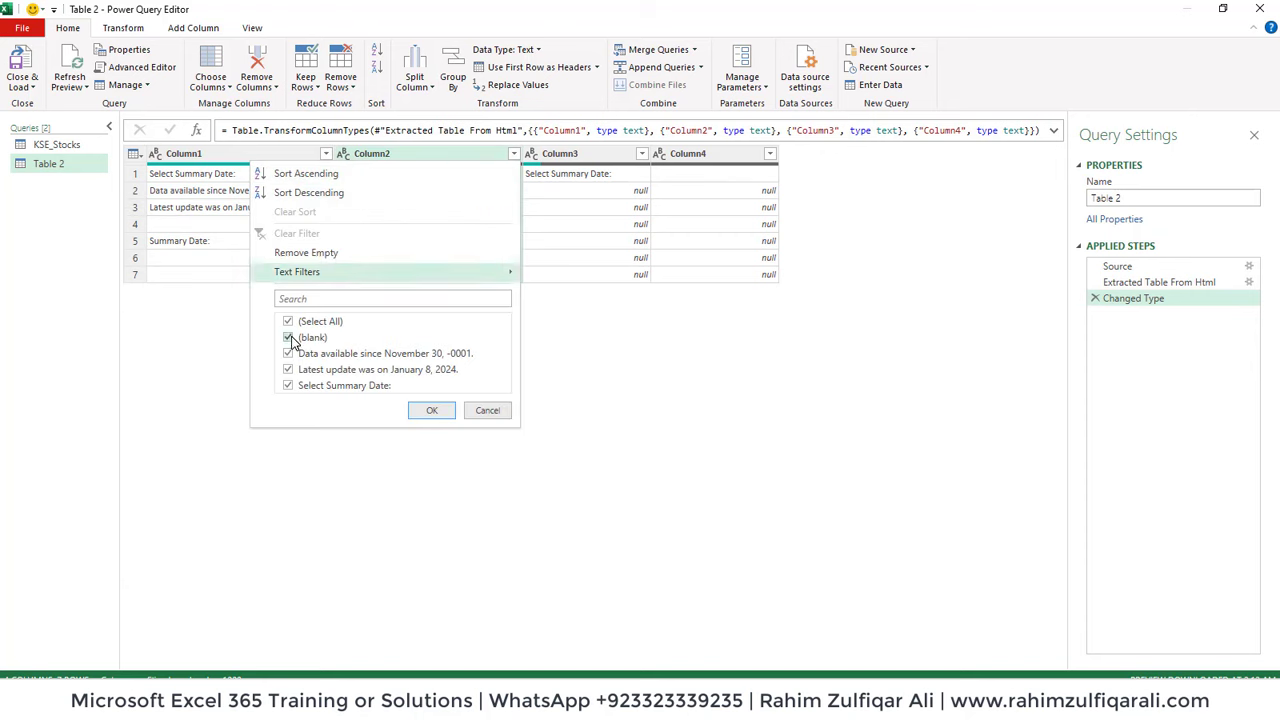
pyautogui.click(288, 337)
pyautogui.click(289, 355)
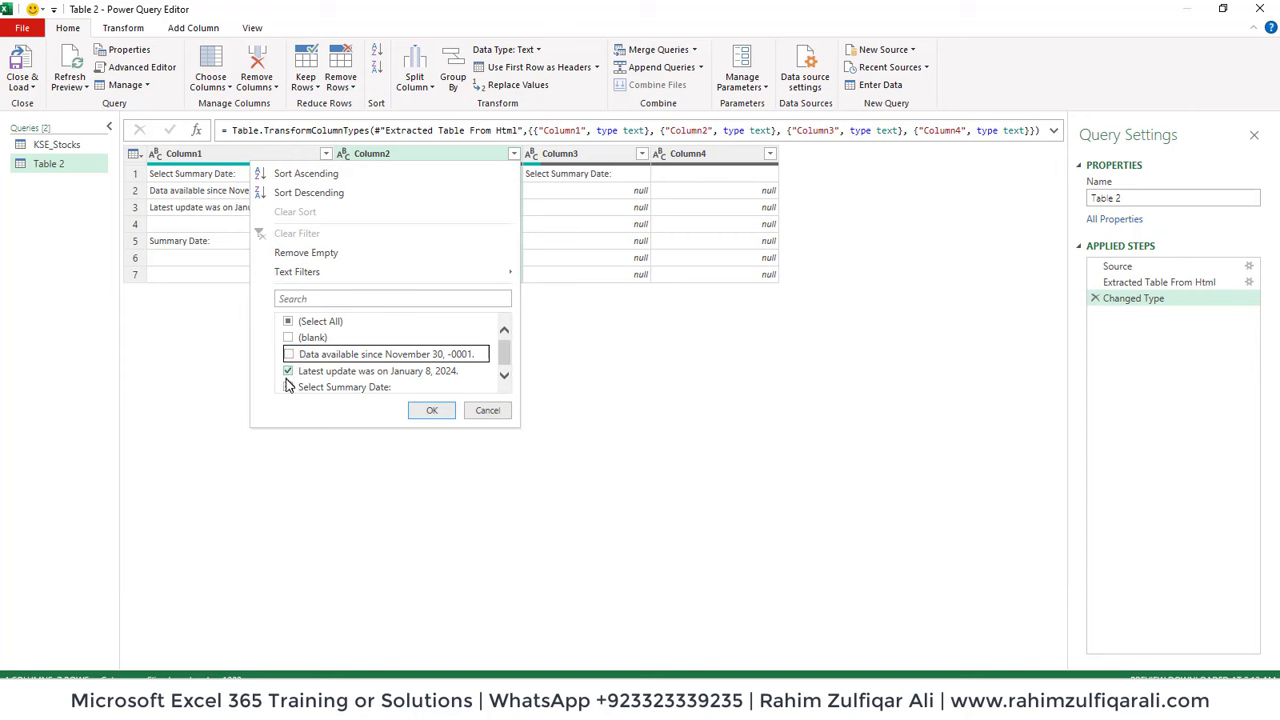
pyautogui.click(288, 387)
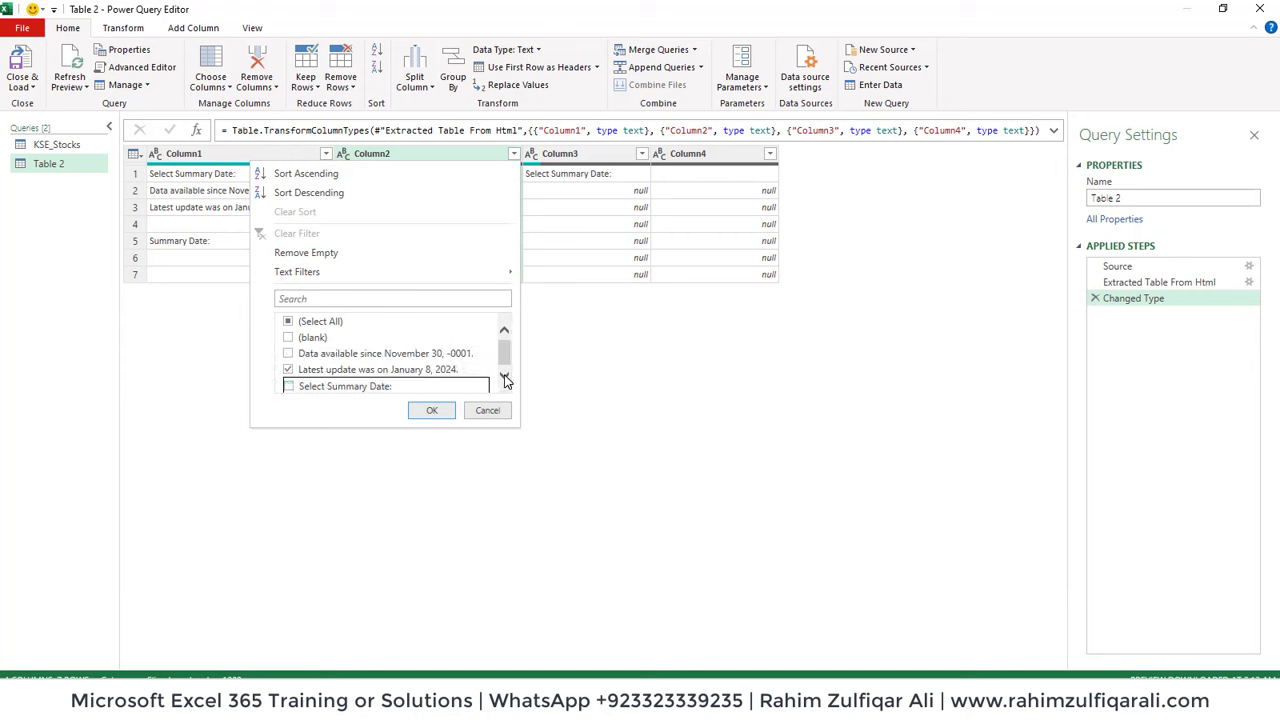
pyautogui.click(433, 411)
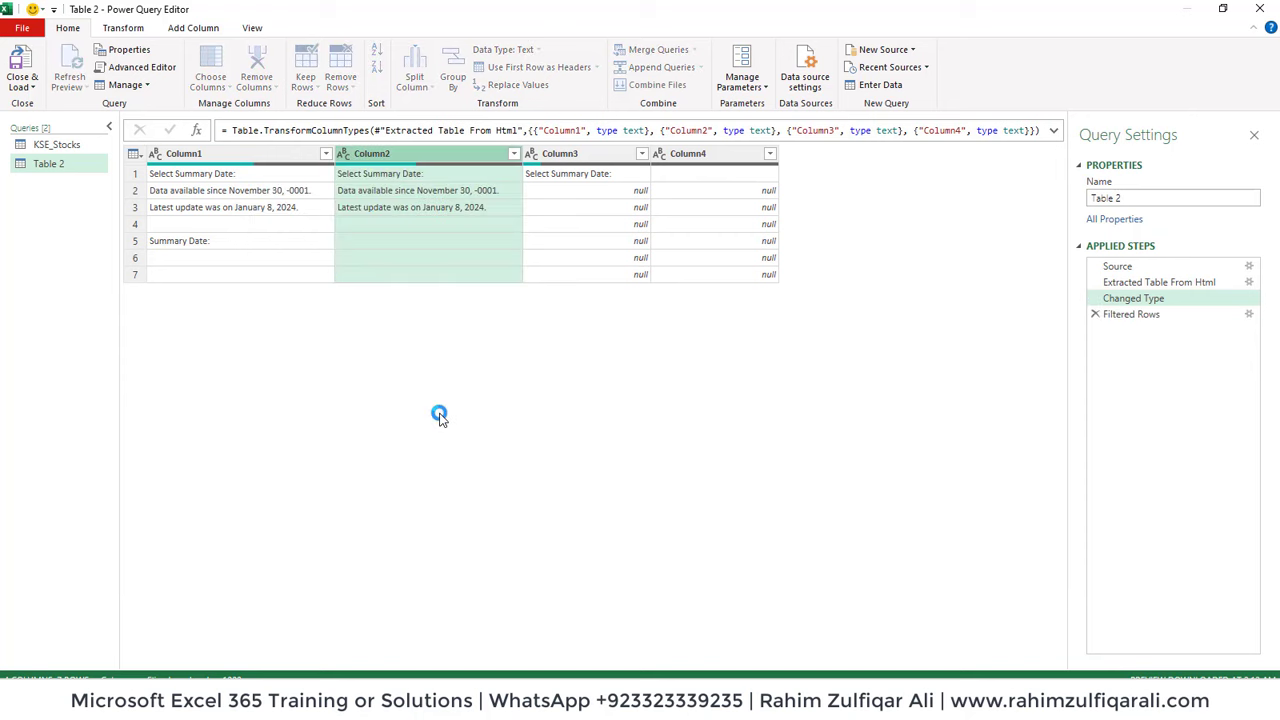
# - Remove Column3, Column4 and Column1 from the Table 2 query, keeping only Column2
pyautogui.click(573, 153)
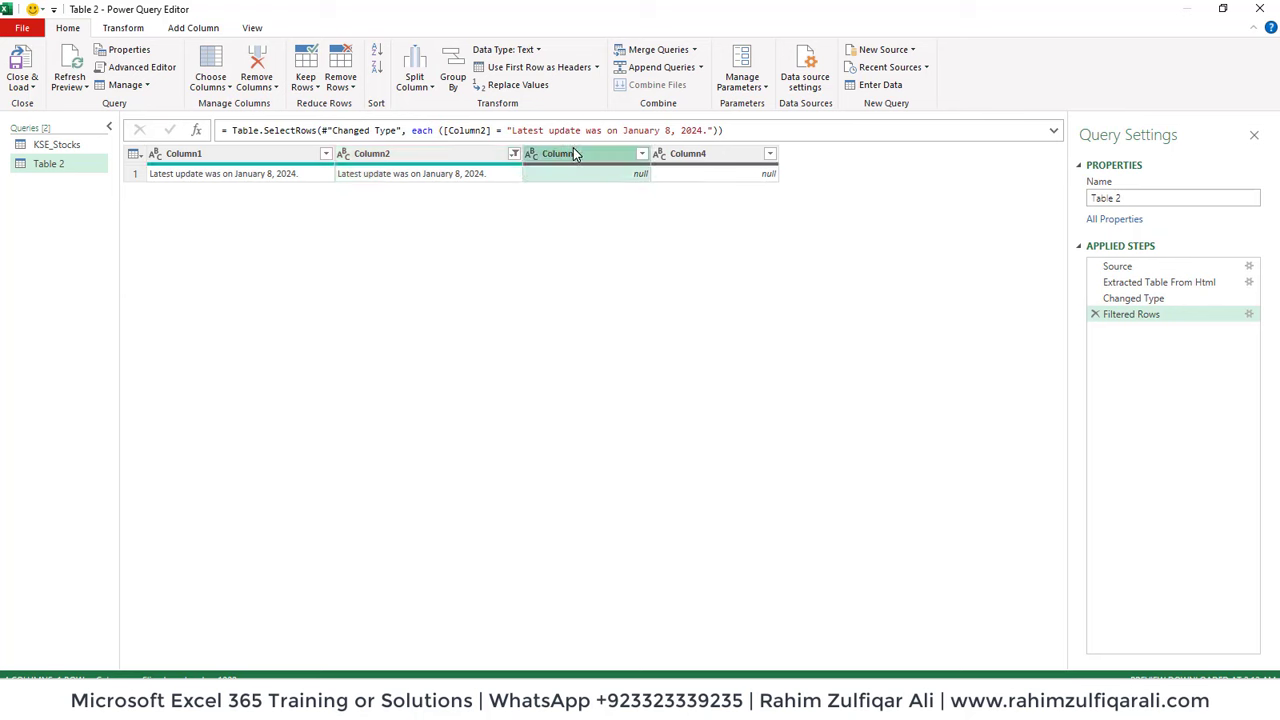
pyautogui.hotkey('shift', 'Right')
pyautogui.press('Delete')
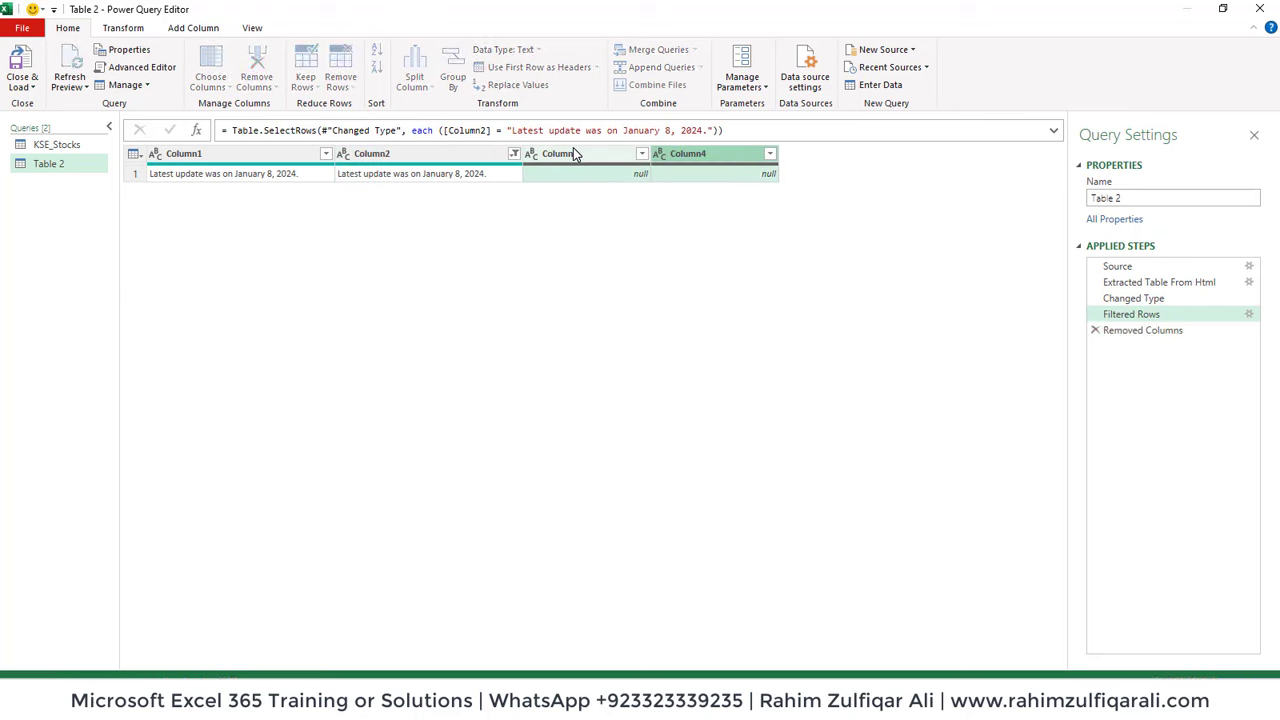
pyautogui.press('Left')
pyautogui.press('Delete')
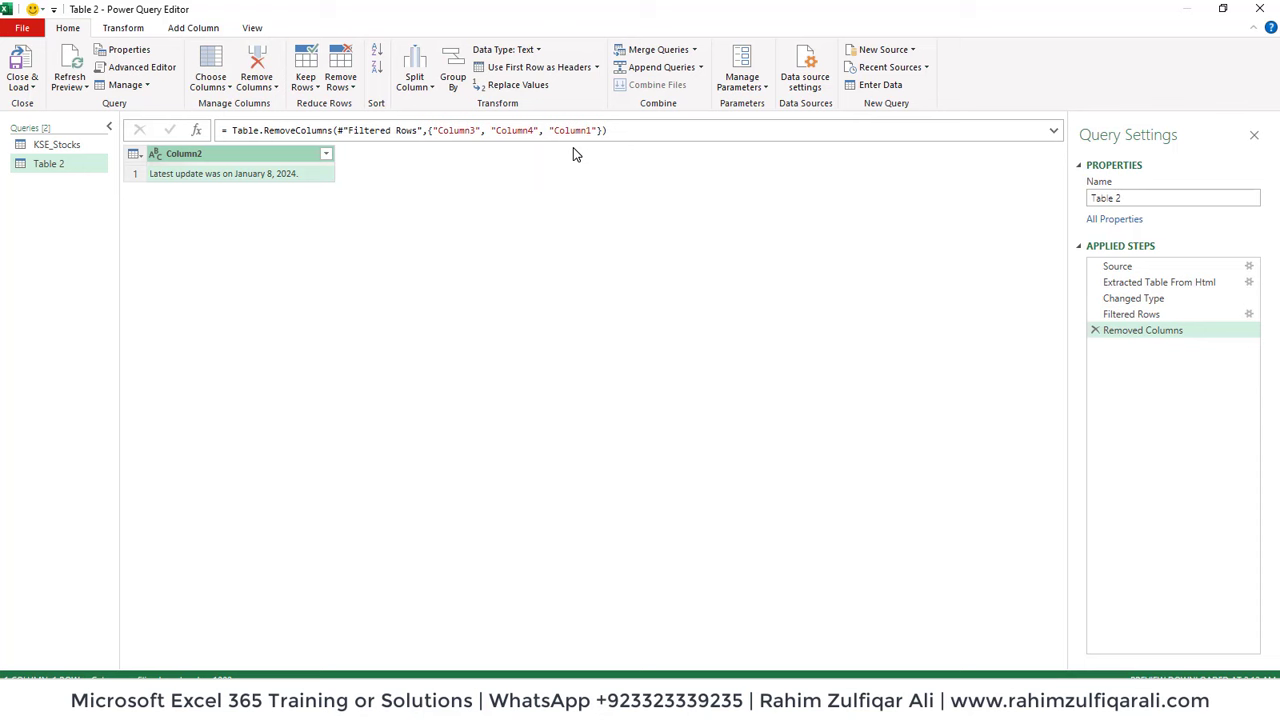
# - Rename Column2 of the Table 2 query to Status
pyautogui.doubleClick(272, 158)
pyautogui.write('Status')
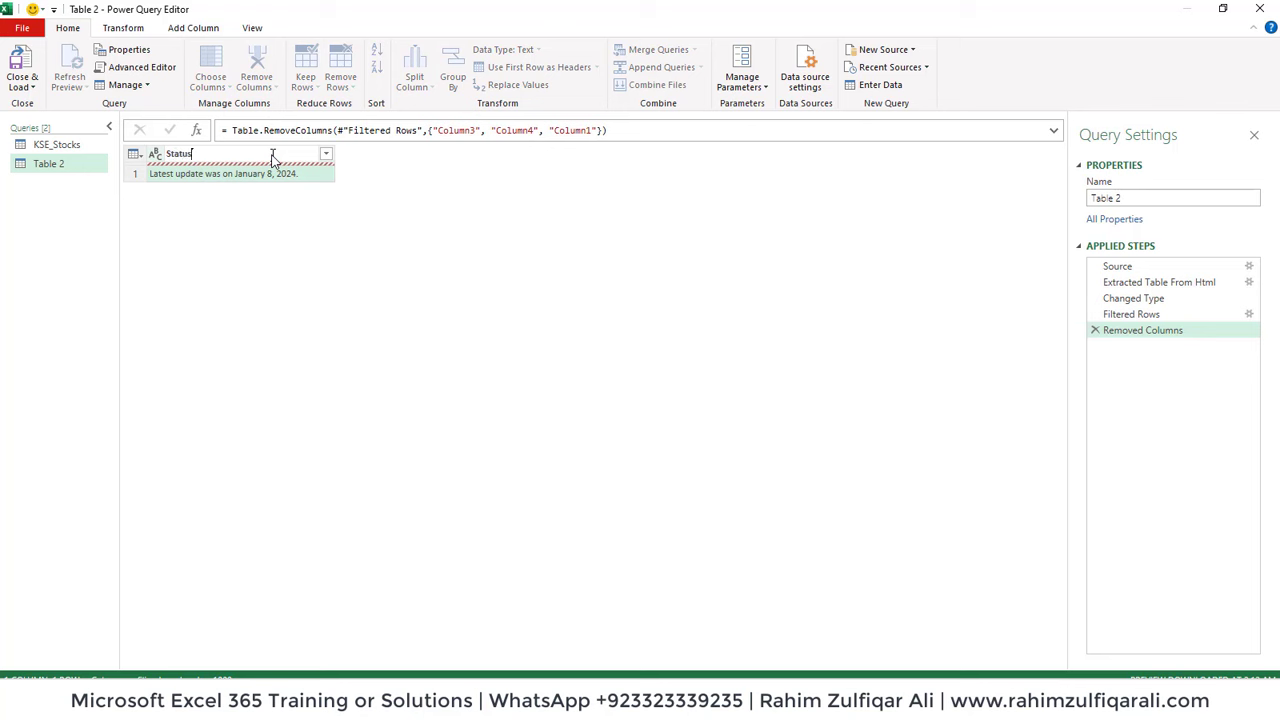
pyautogui.press('Return')
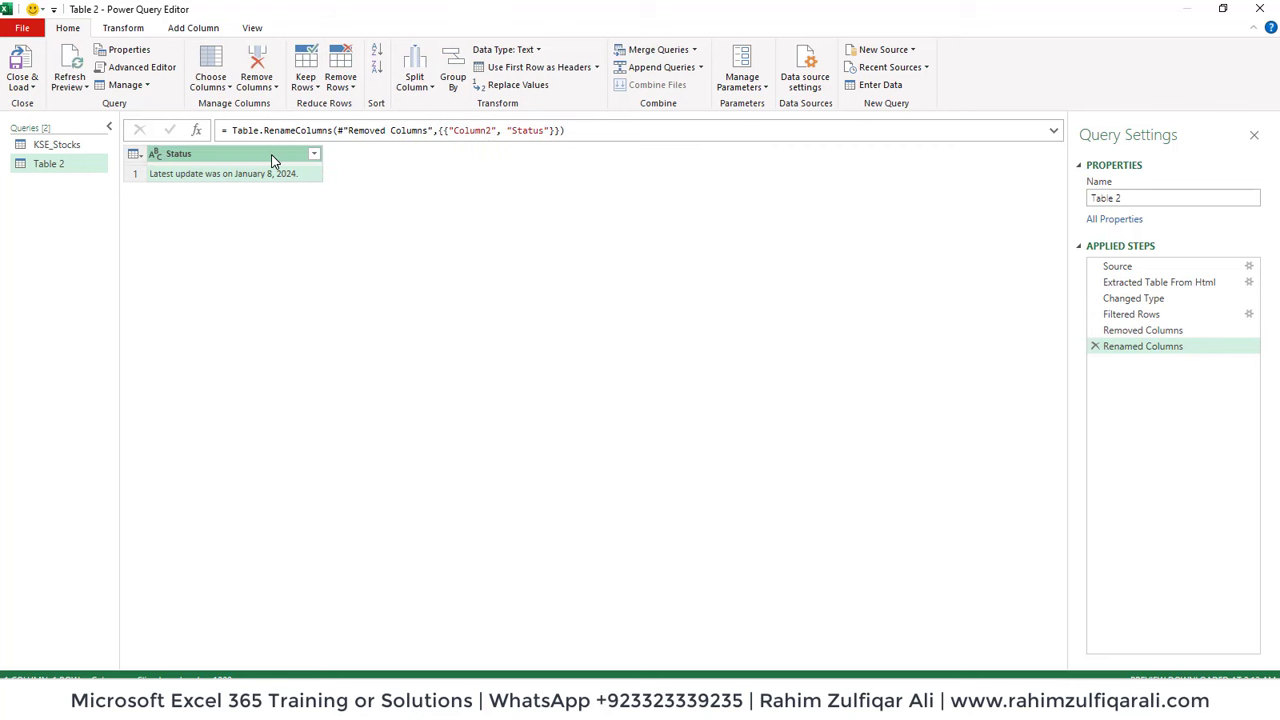
# - Close the query editor and load the Table 2 query as a table into the existing worksheet at cell A2 of sheet Table 3
pyautogui.click(31, 89)
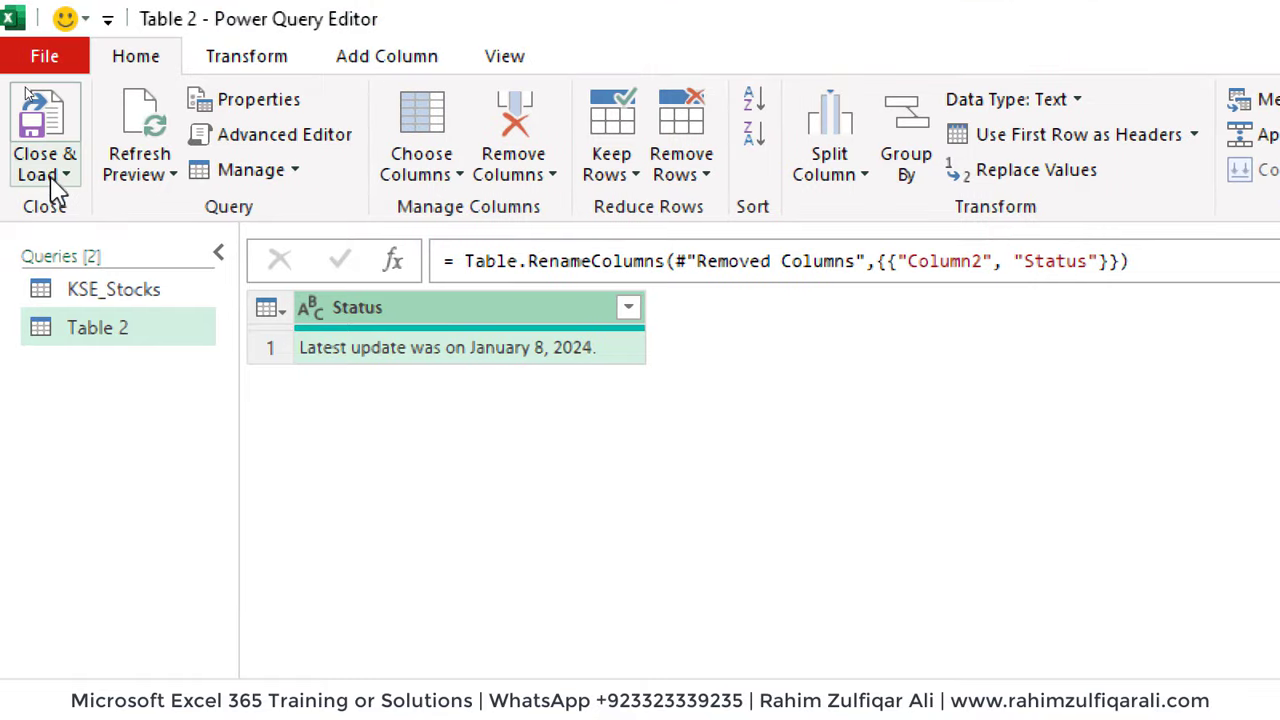
pyautogui.click(55, 174)
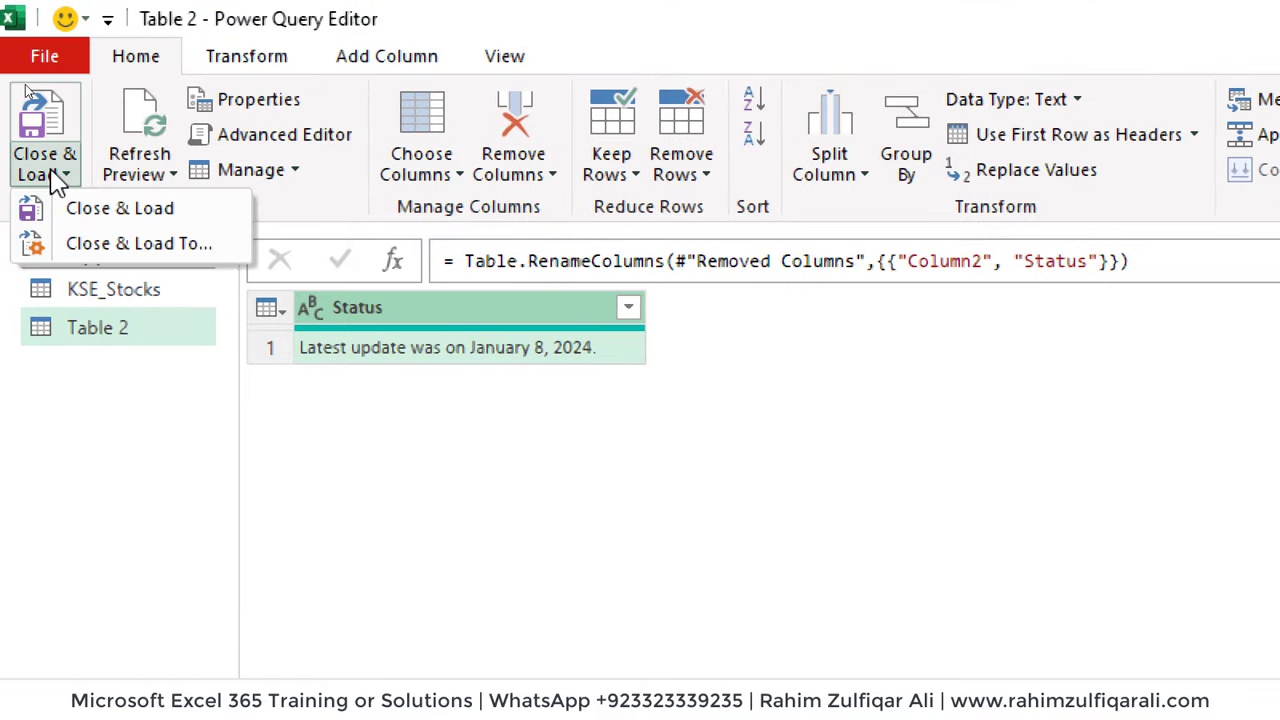
pyautogui.click(122, 244)
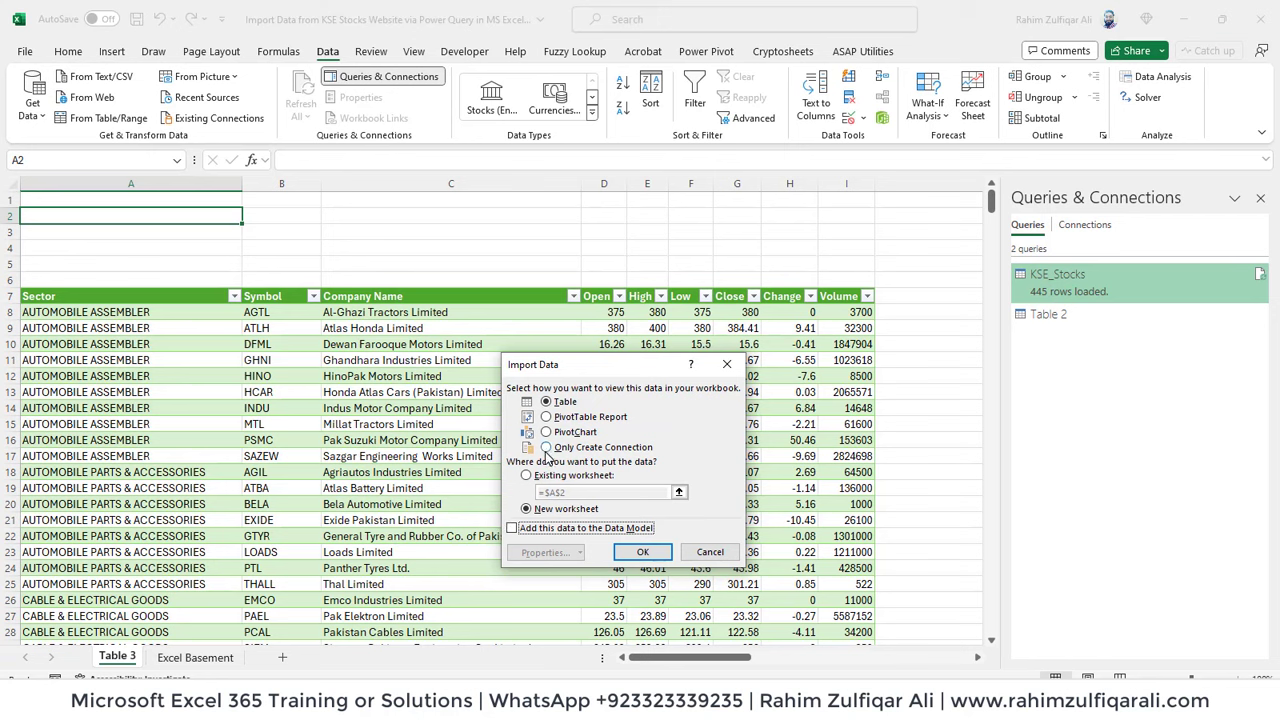
pyautogui.click(528, 478)
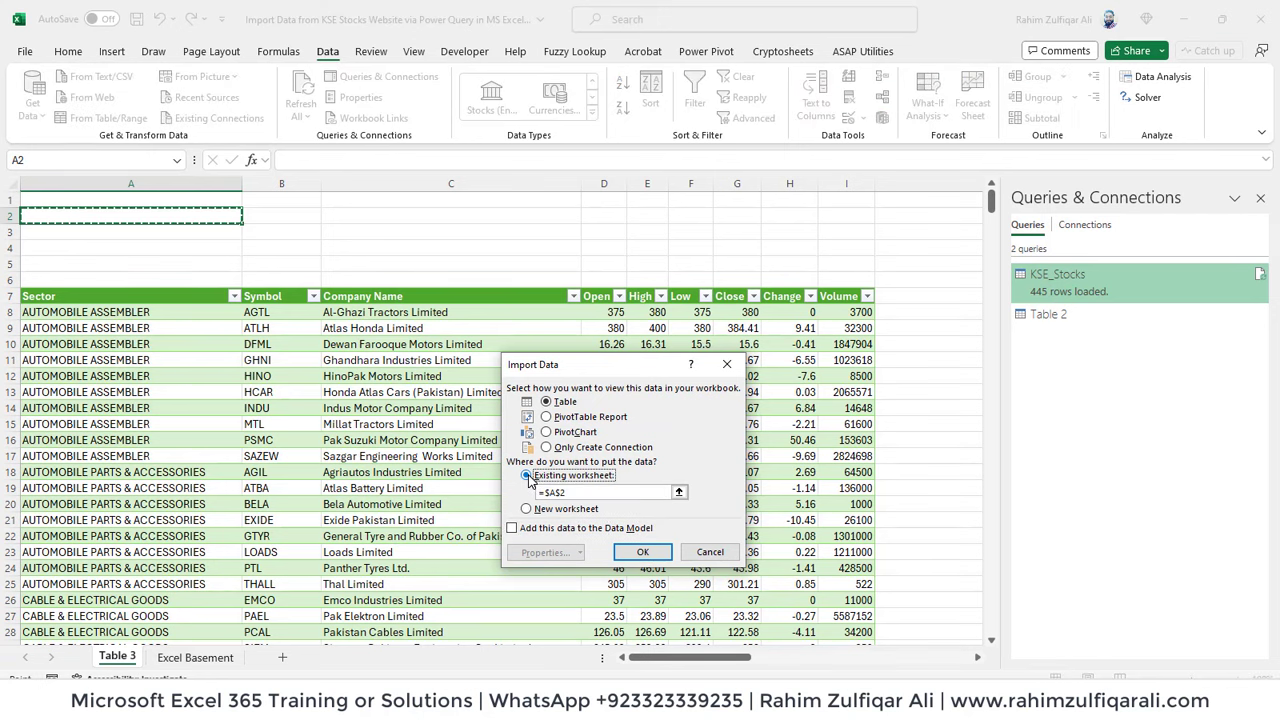
pyautogui.click(678, 492)
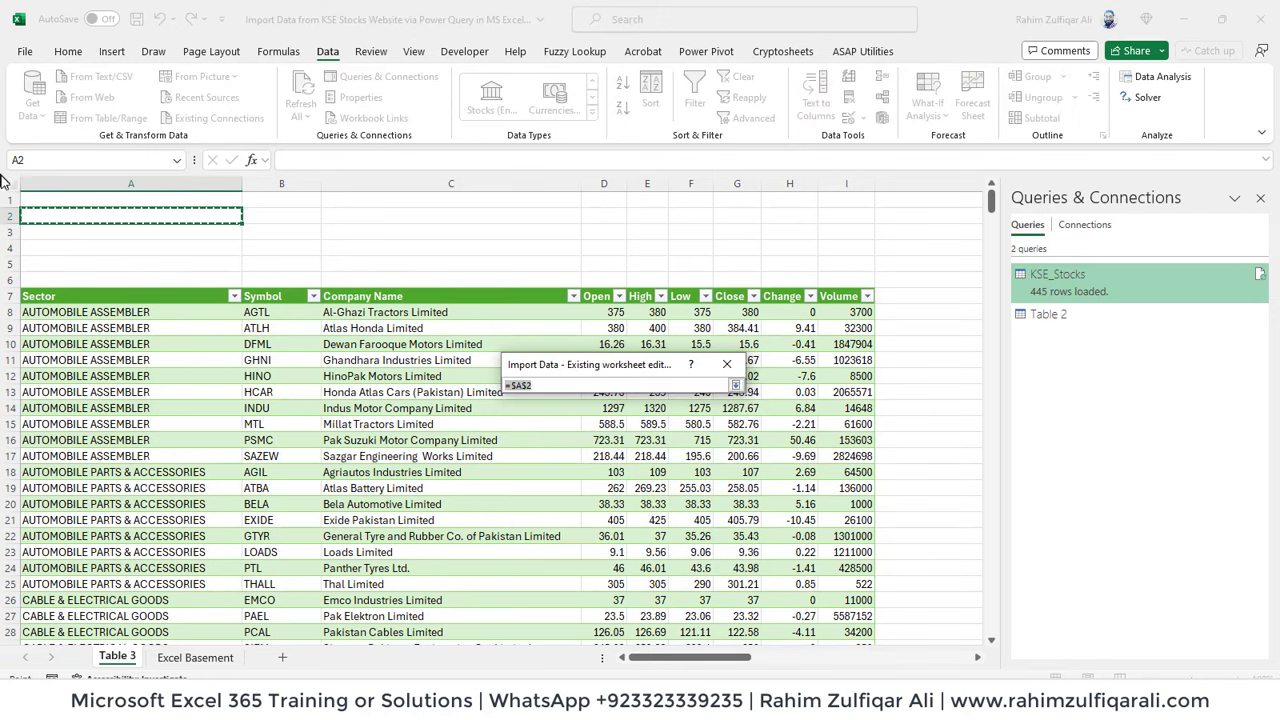
pyautogui.click(77, 211)
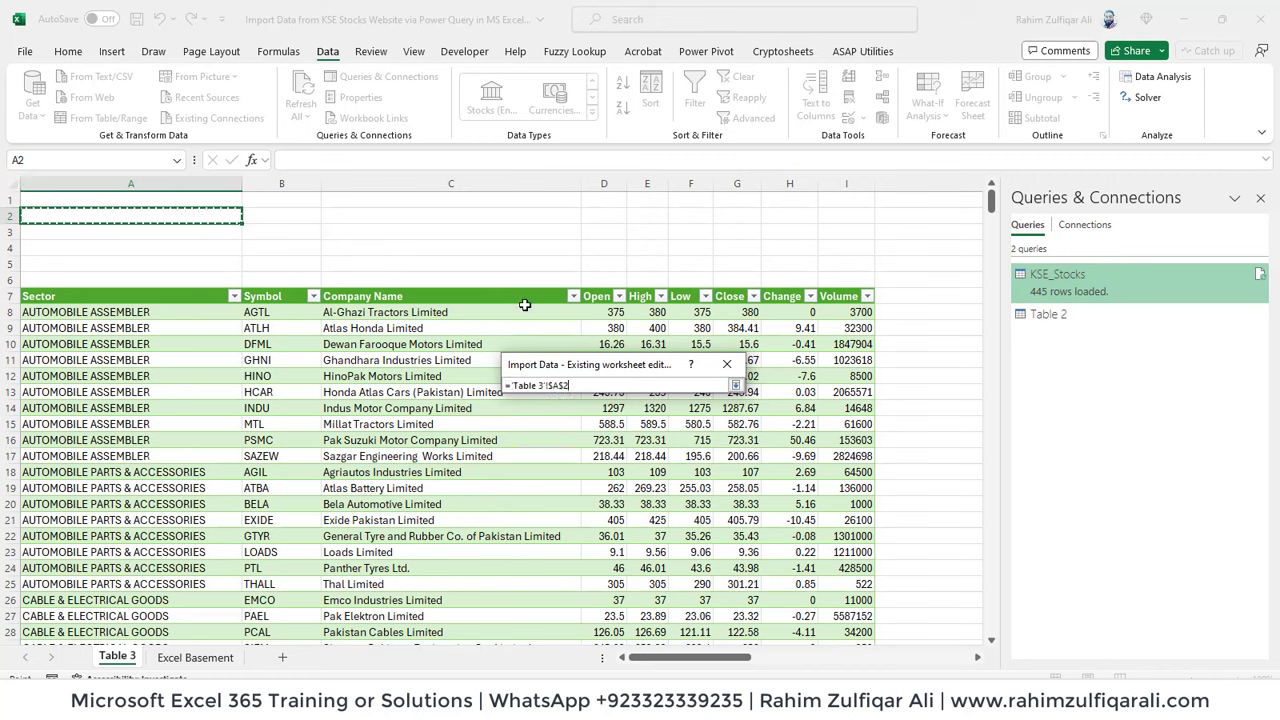
pyautogui.click(735, 385)
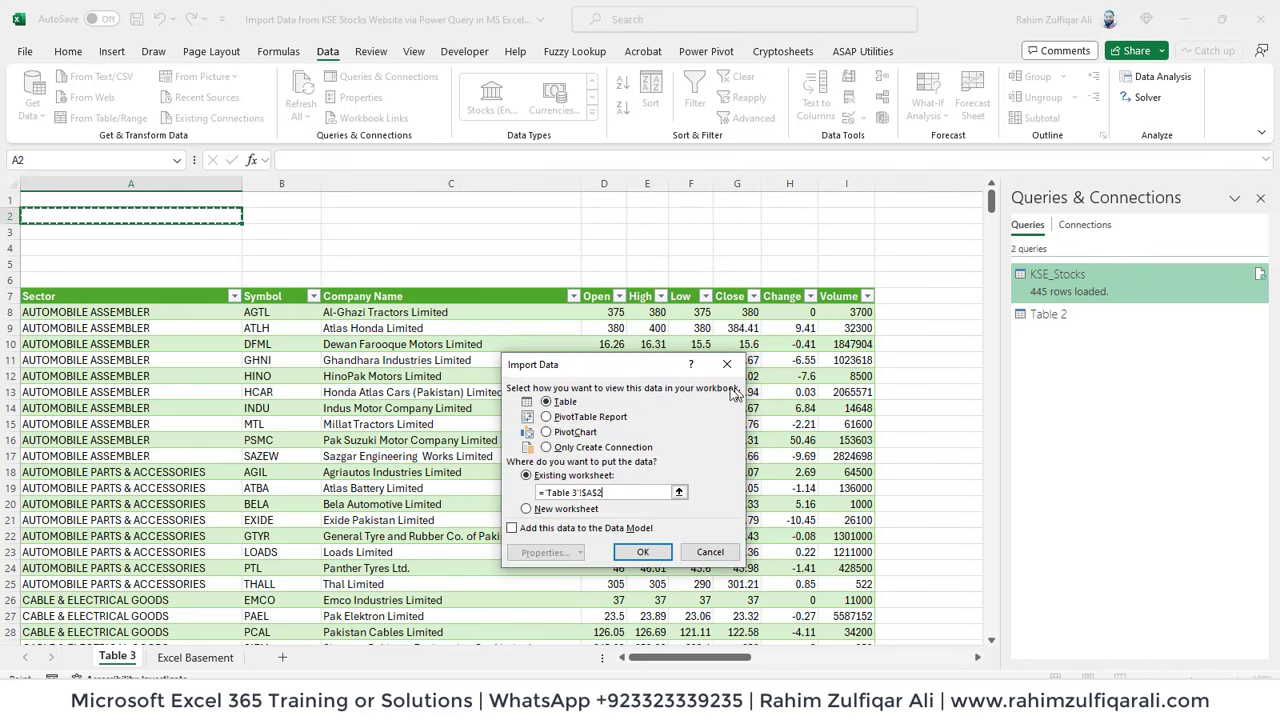
pyautogui.click(643, 549)
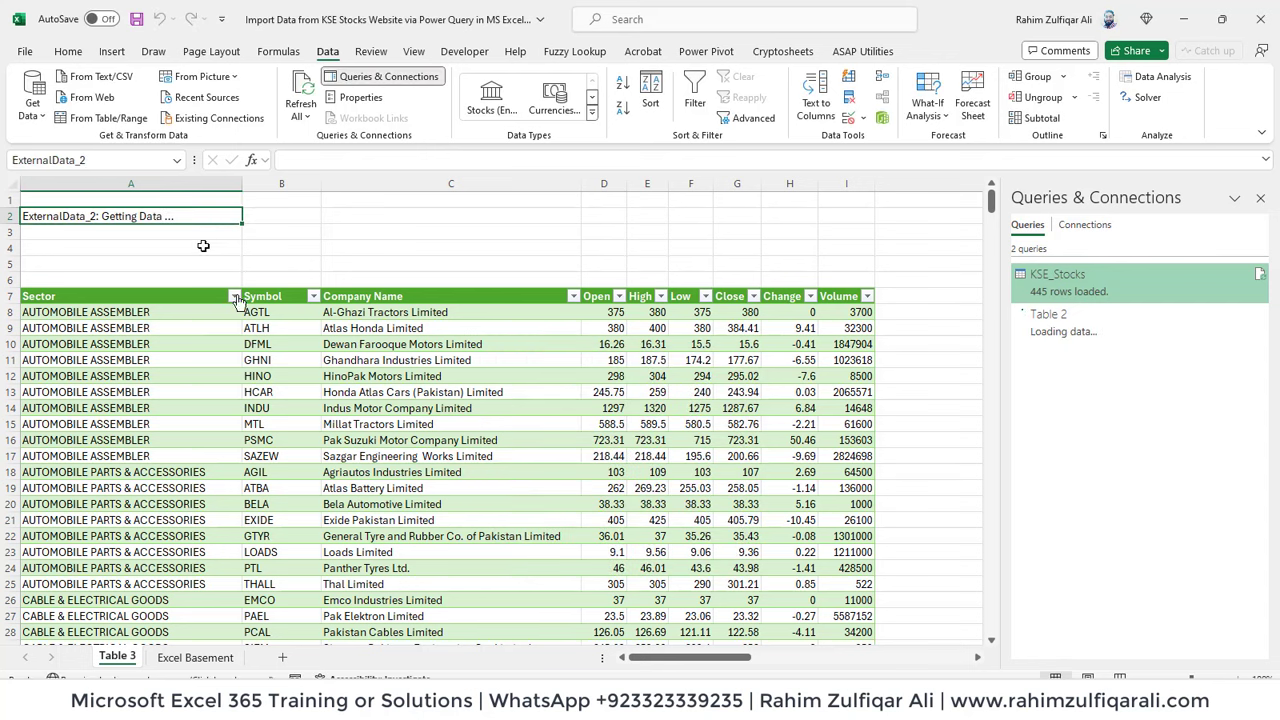
# - Delete one blank row between the Status table and the stocks table, and check the Status entry above the stock rows
pyautogui.click(180, 250)
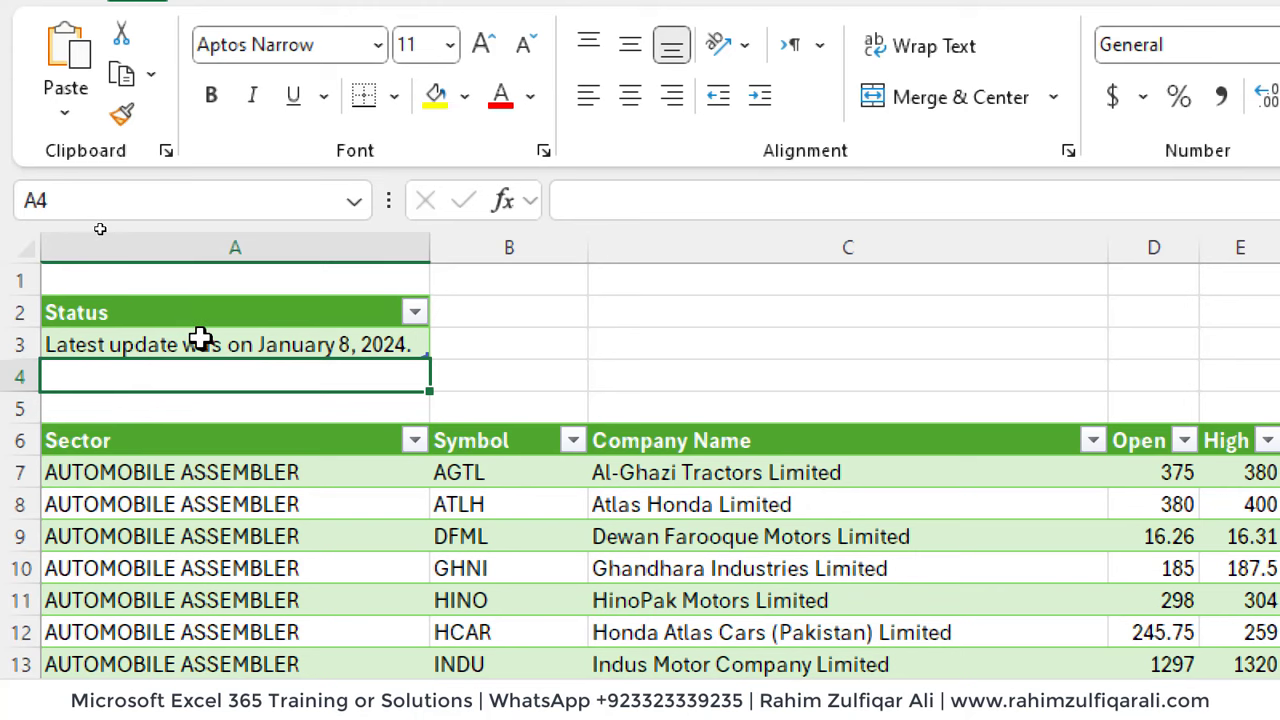
pyautogui.click(200, 340)
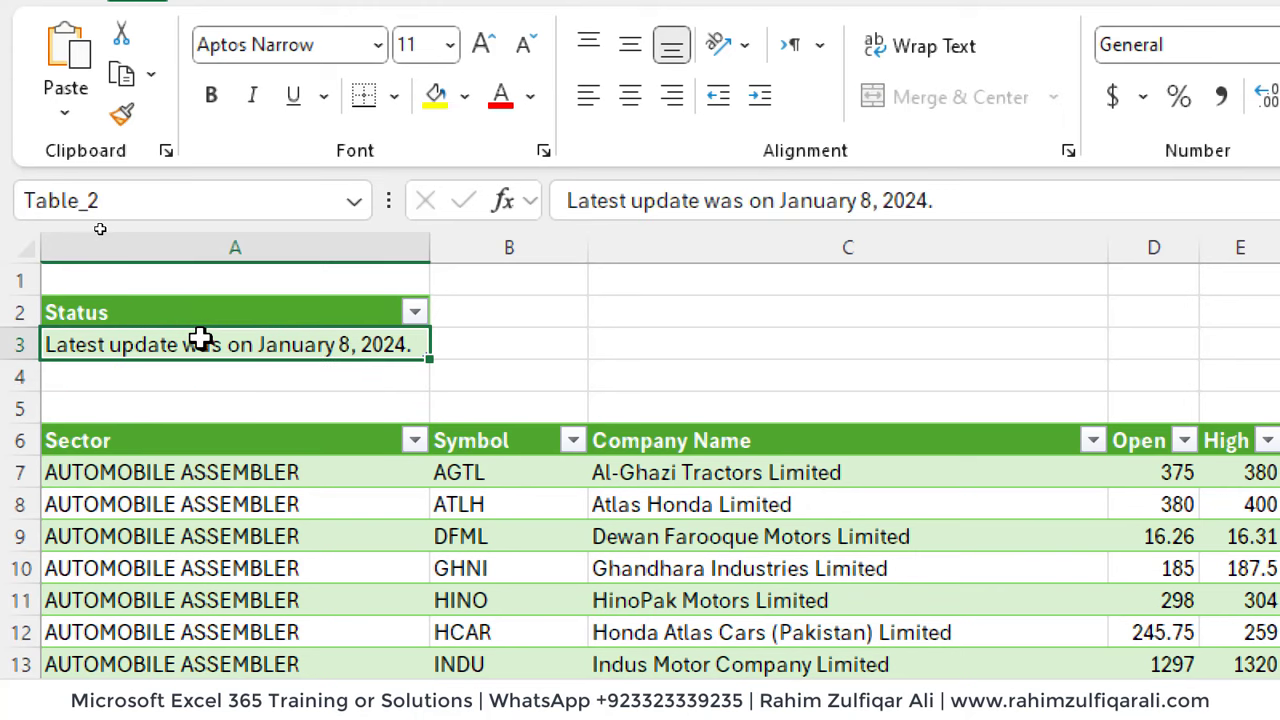
pyautogui.click(455, 628)
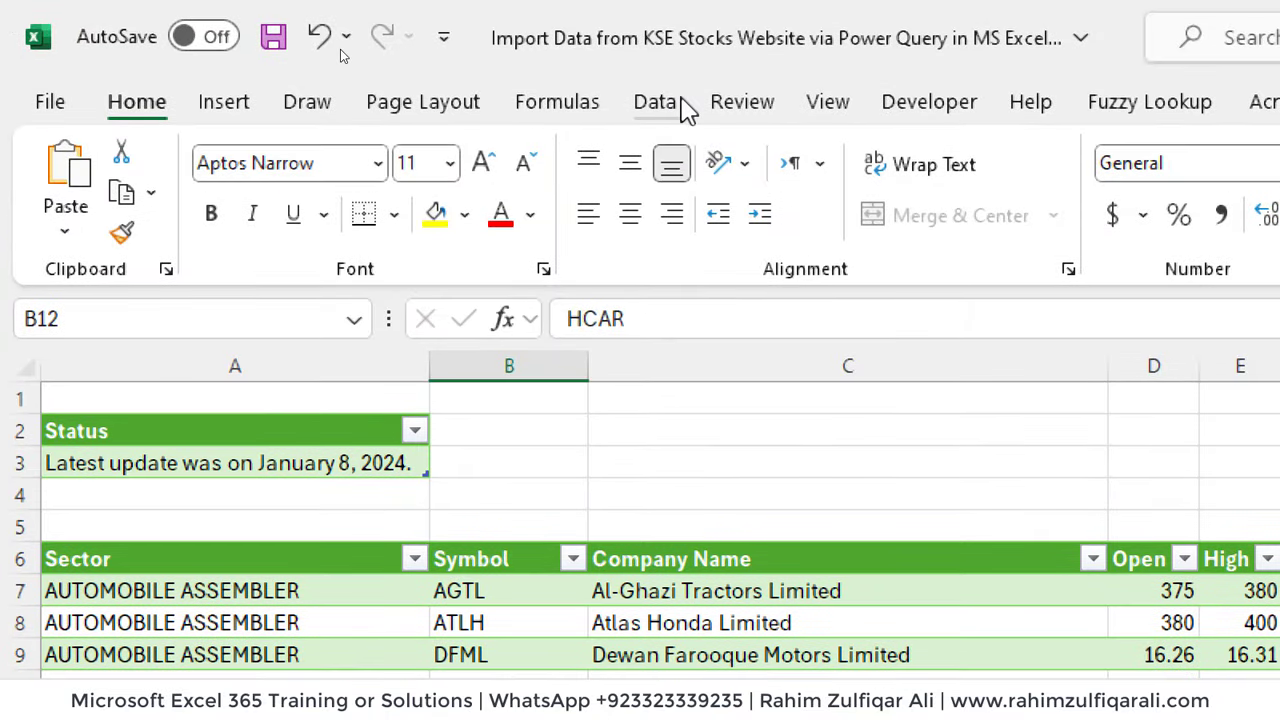
pyautogui.click(676, 90)
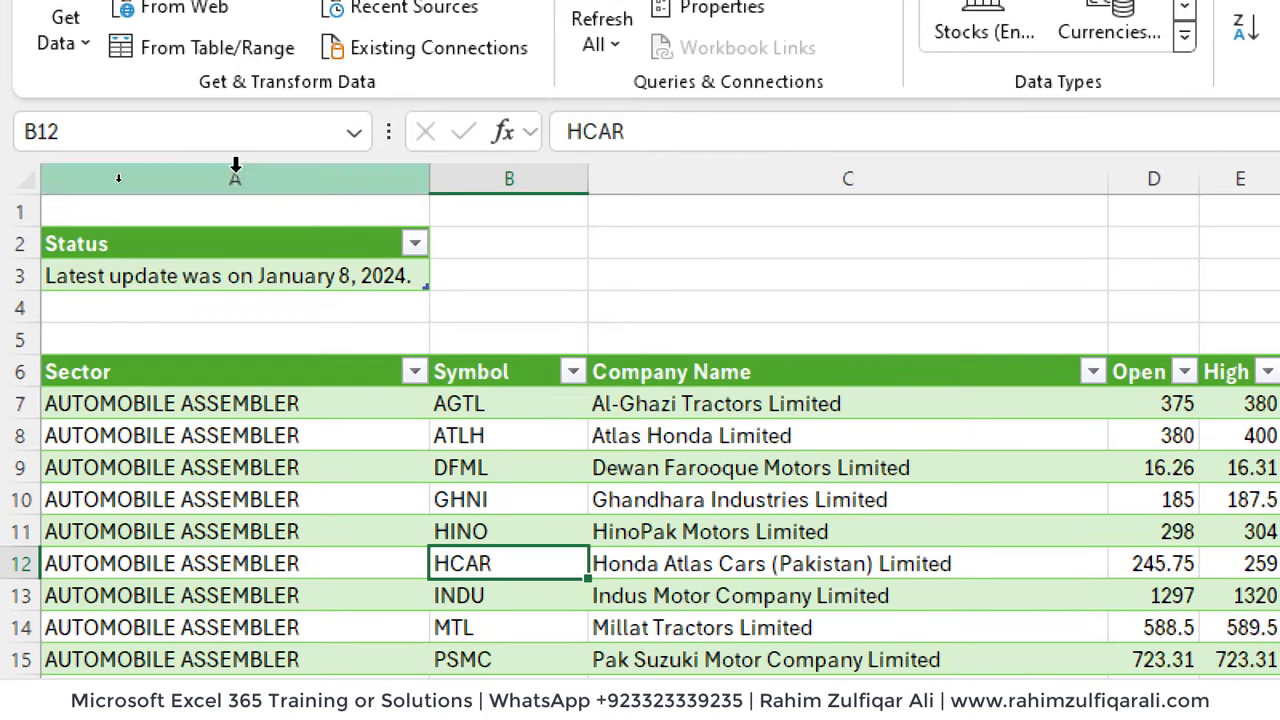
# - Rename the Table 2 query to Last Update Status in the query editor and load the change back to the worksheet
pyautogui.click(274, 438)
pyautogui.click(638, 492)
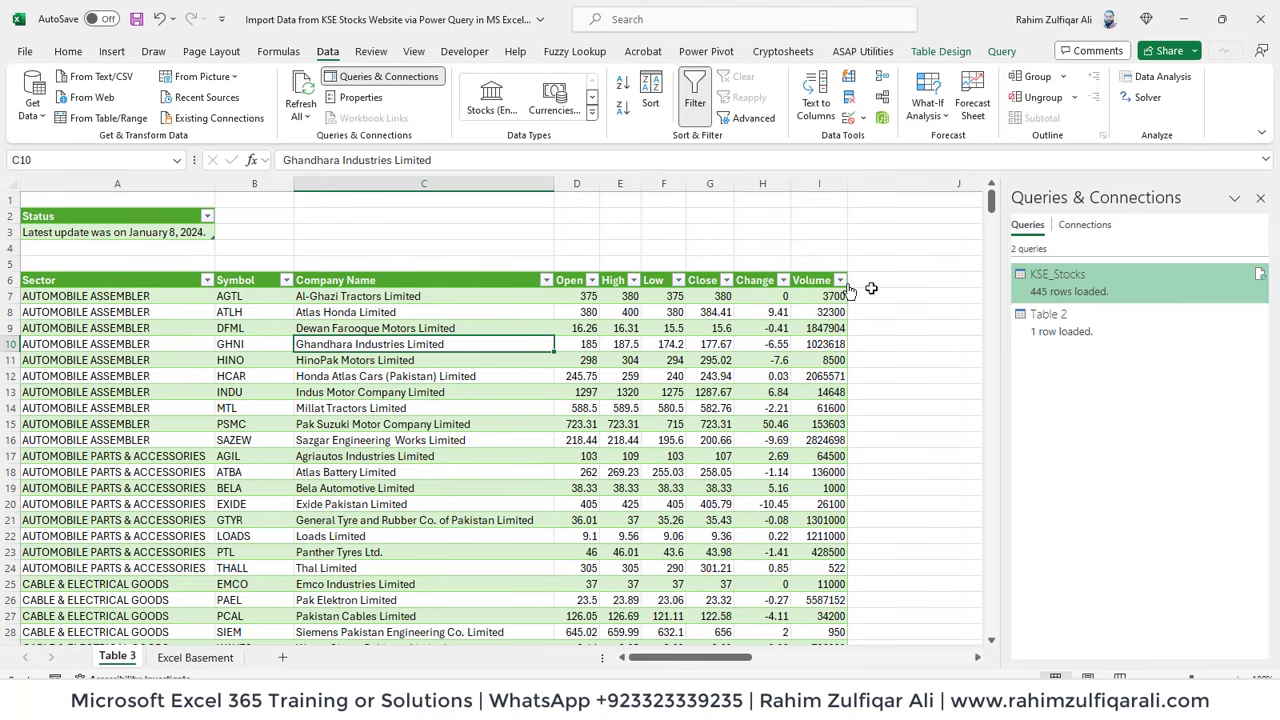
pyautogui.doubleClick(1041, 322)
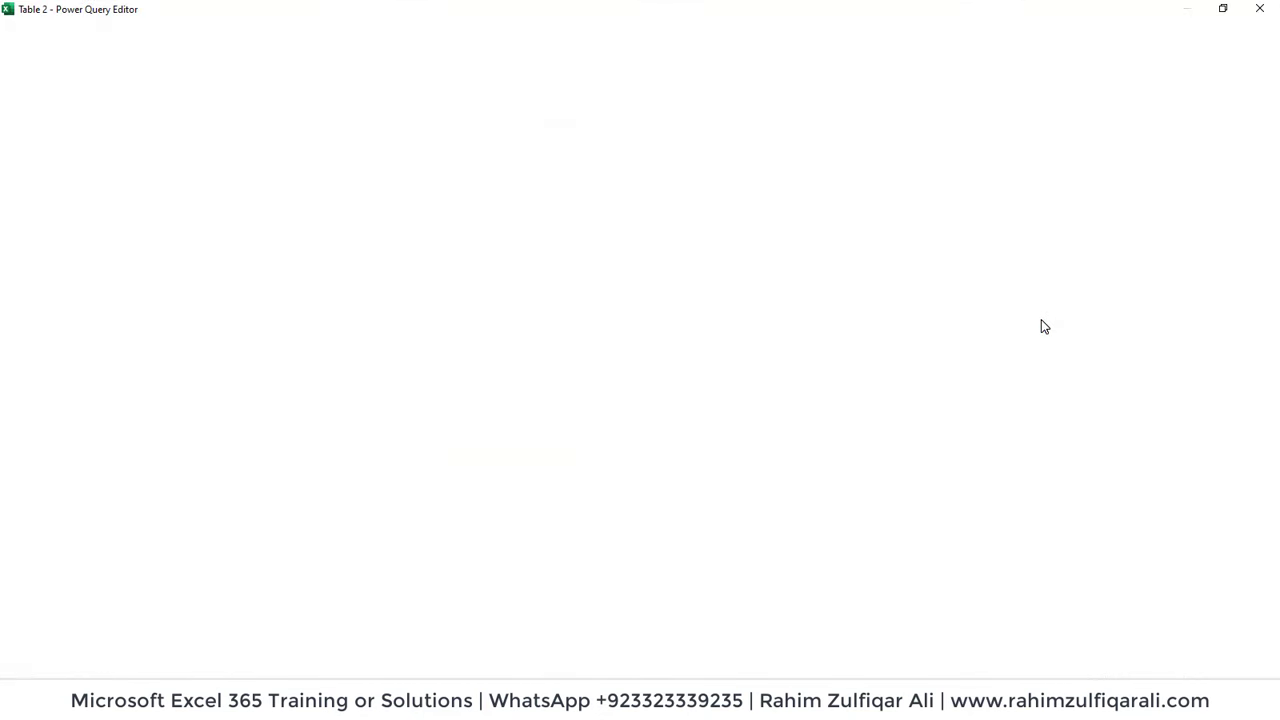
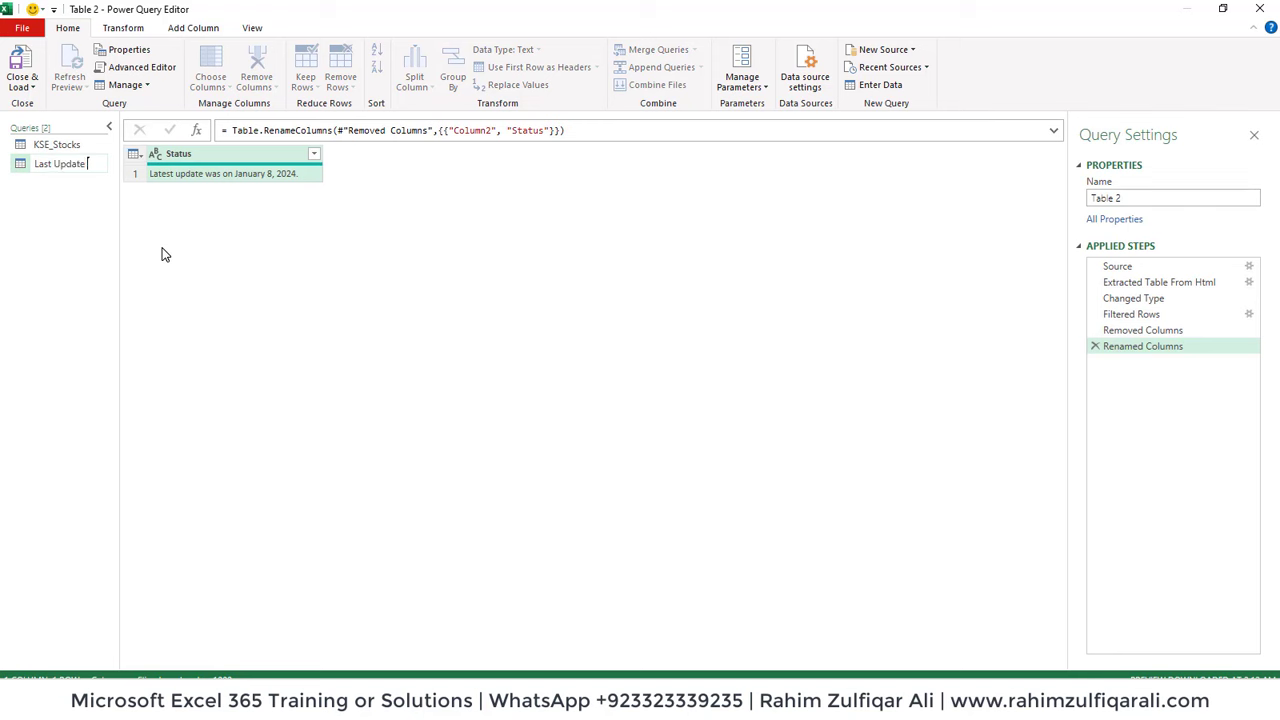
pyautogui.write('tus')
pyautogui.press('Return')
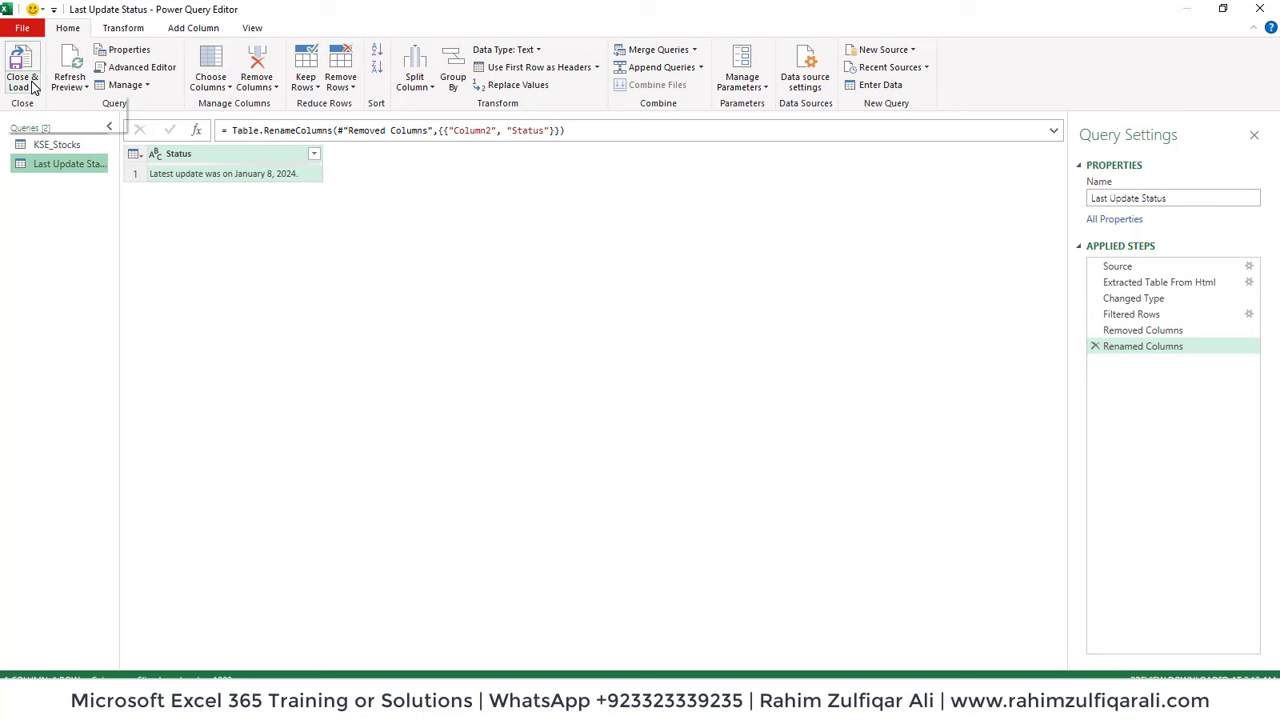
pyautogui.click(33, 88)
pyautogui.click(45, 105)
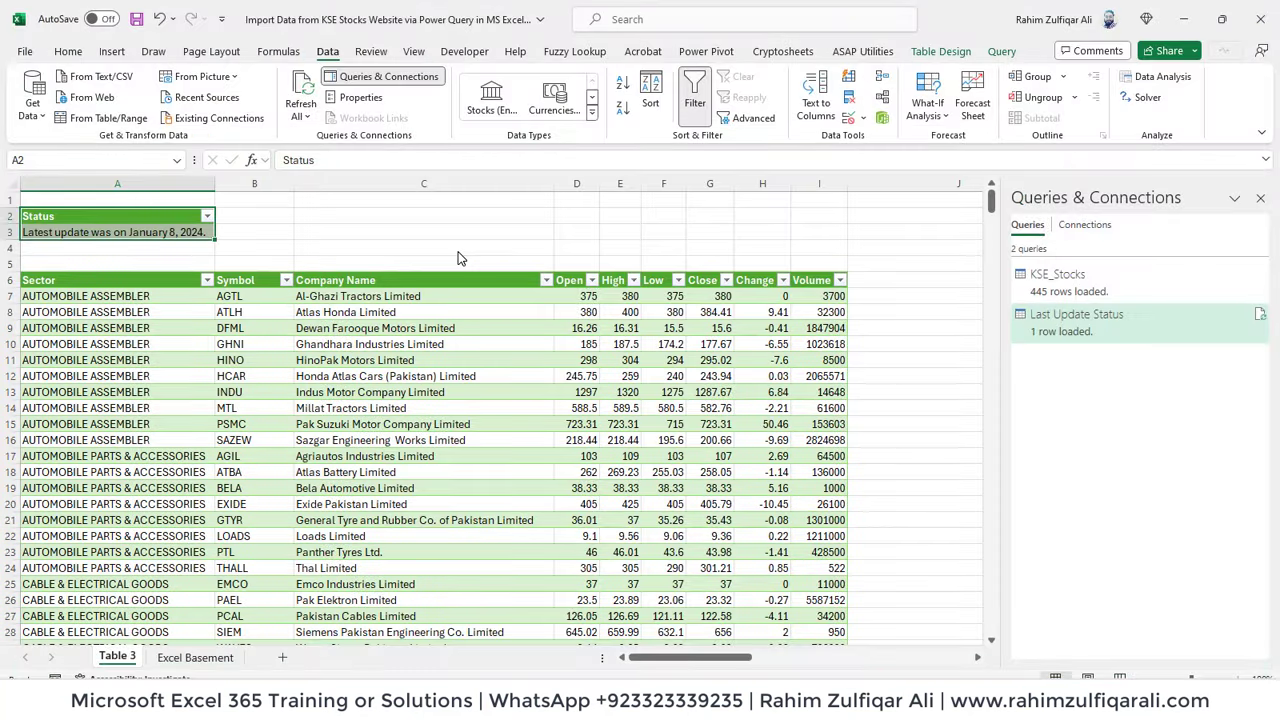
# - Select the whole stocks table from the Sector header in A6 to its last row and create a PivotTable from it on a new worksheet
pyautogui.click(449, 329)
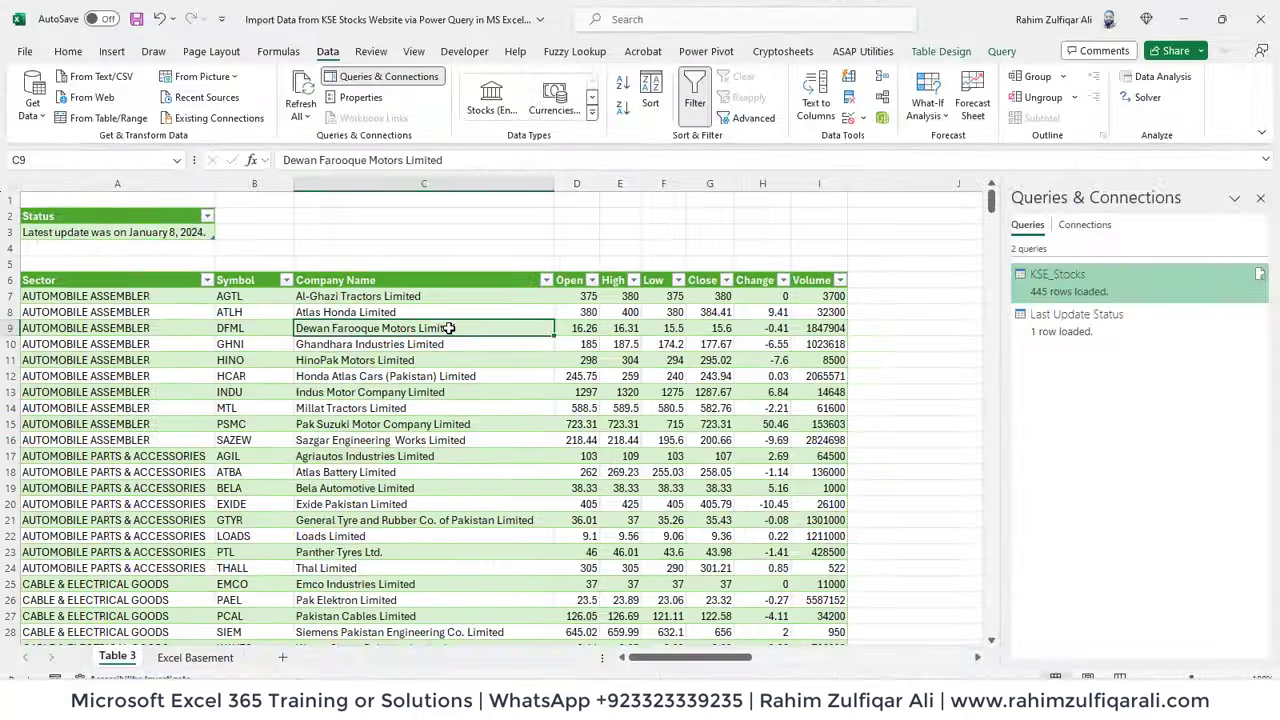
pyautogui.press('Home')
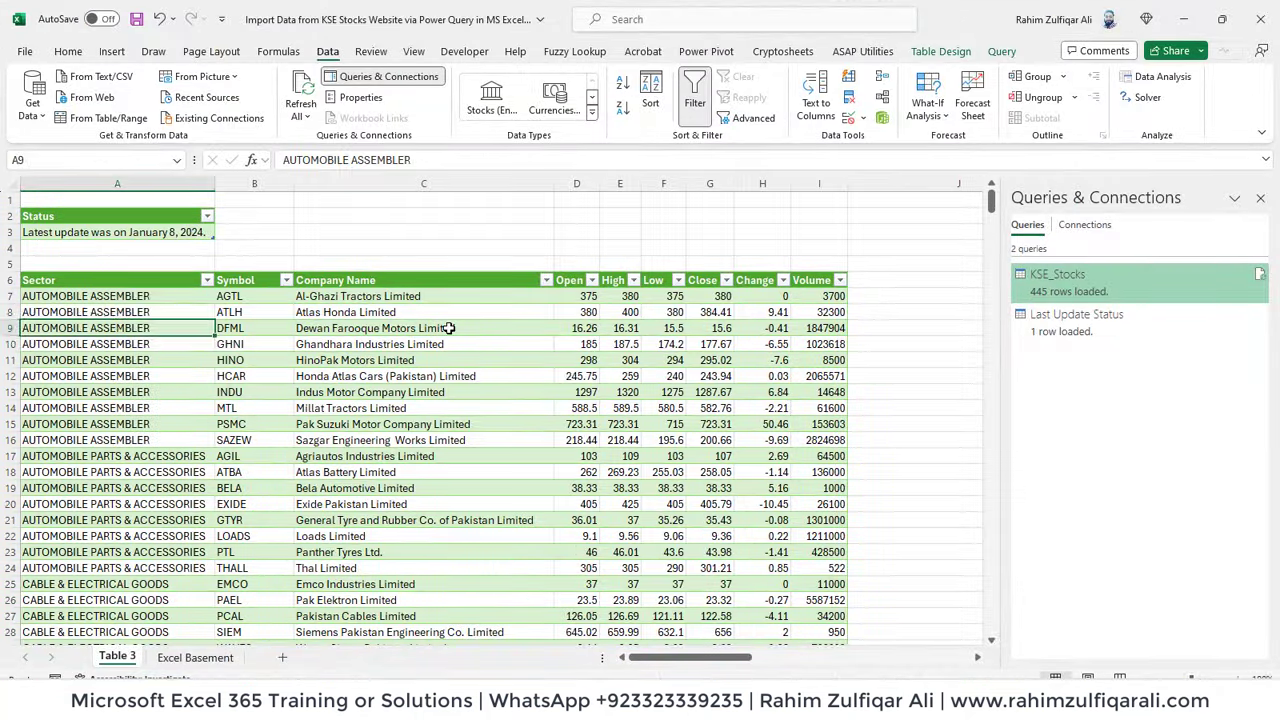
pyautogui.press('Up')
pyautogui.press('Up')
pyautogui.press('Up')
pyautogui.hotkey('ctrl', 'shift', 'End')
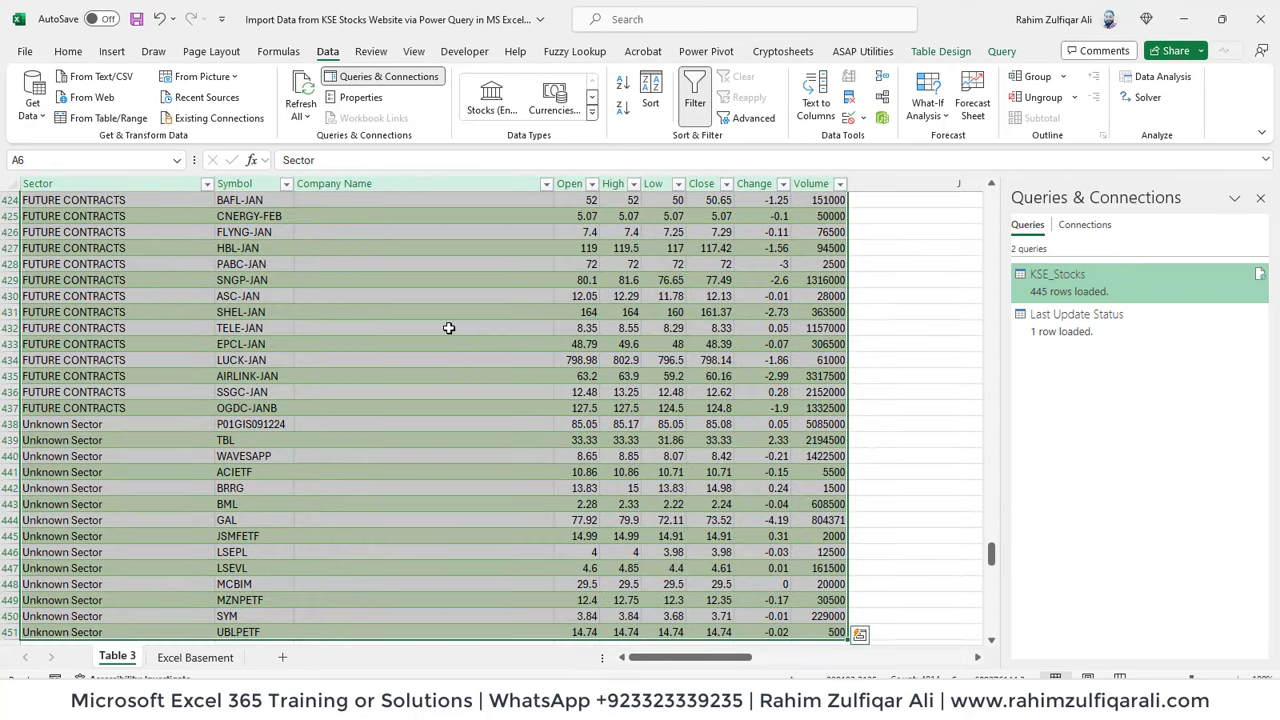
pyautogui.hotkey('alt', 'n', 'v', 't')
pyautogui.press('Return')
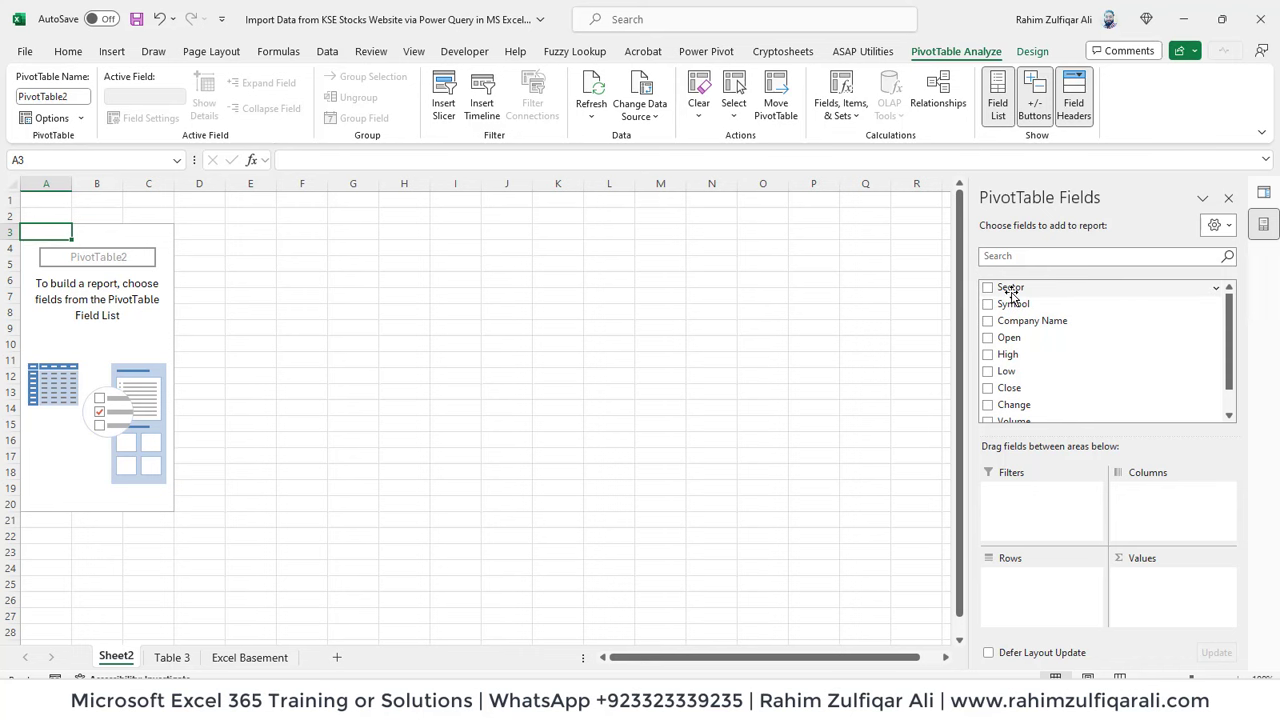
# - Place Sector in the PivotTable's rows and sum Volume as its values
pyautogui.moveTo(1012, 292); pyautogui.dragTo(1037, 607)
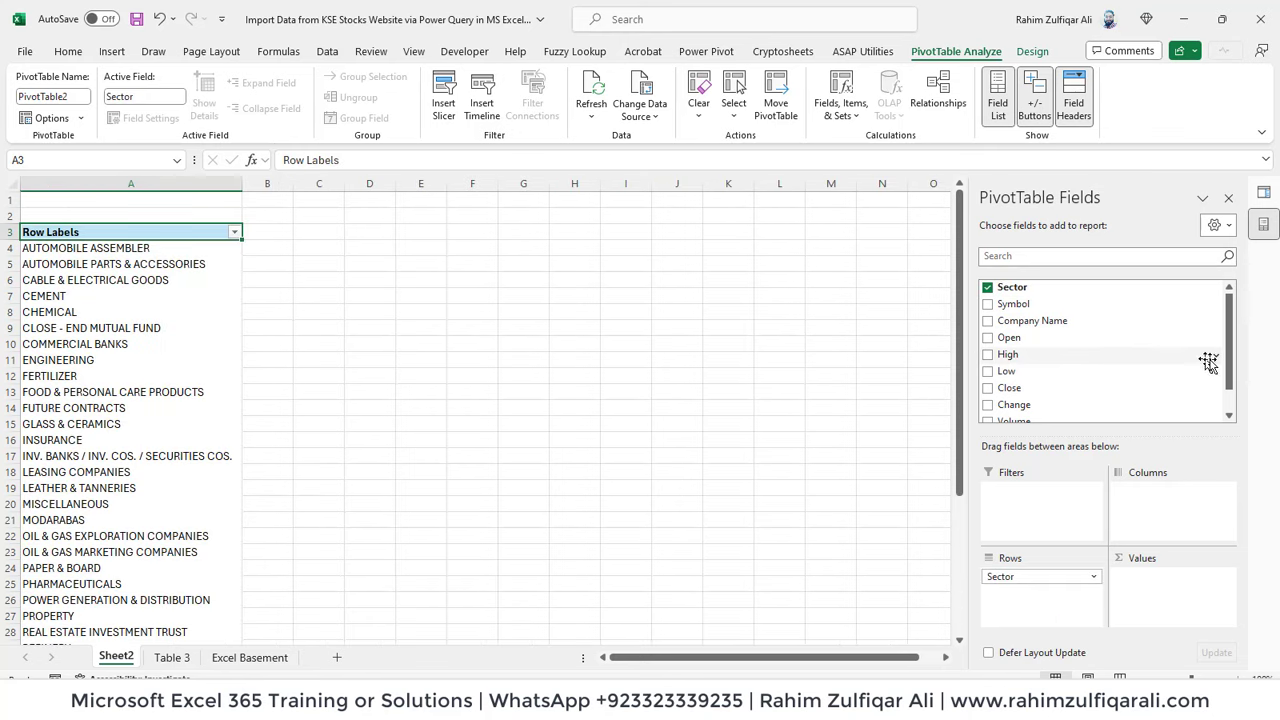
pyautogui.scroll(-2, 1230, 367)
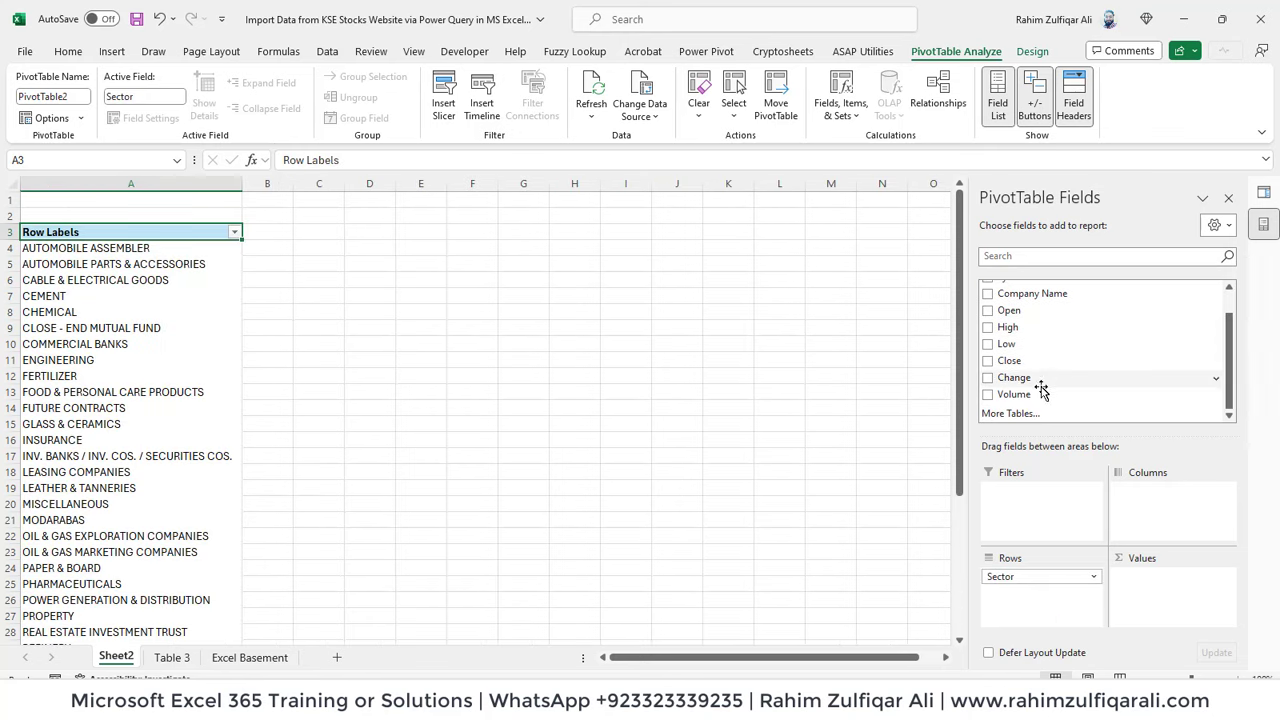
pyautogui.moveTo(1045, 394); pyautogui.dragTo(1150, 600)
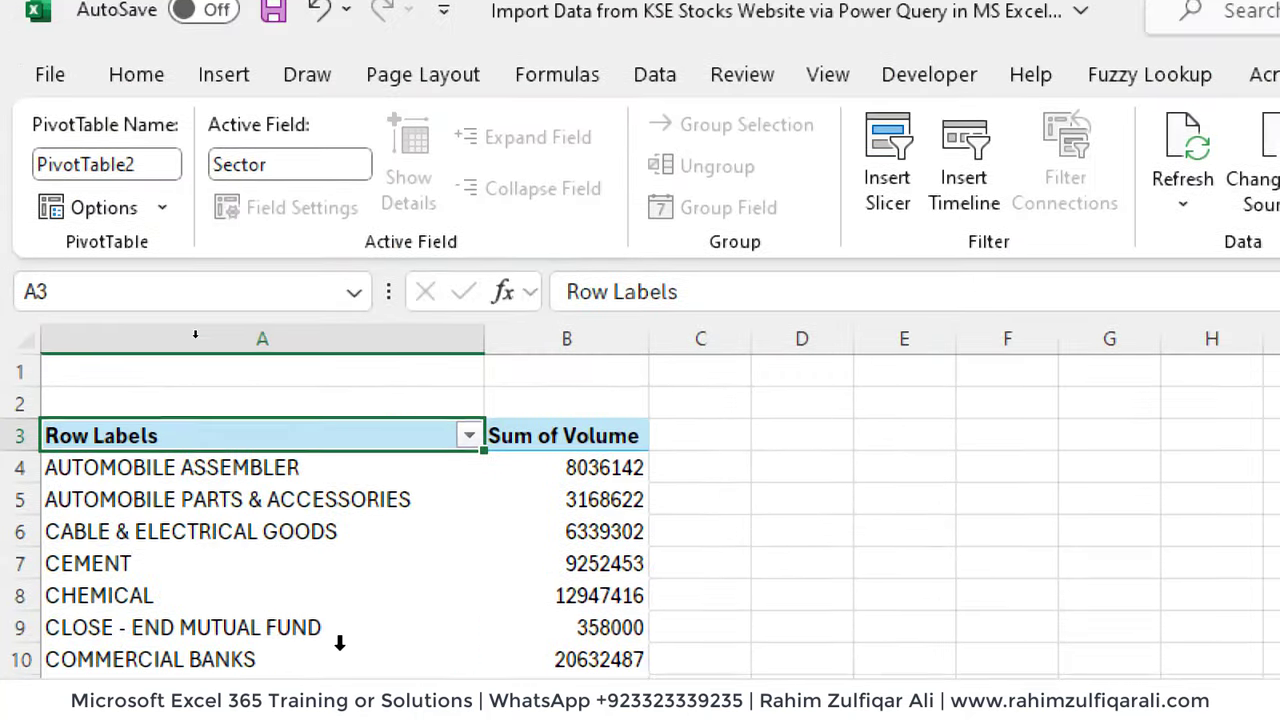
# - Filter the PivotTable's sectors to the top 10 items by Sum of Volume
pyautogui.click(469, 464)
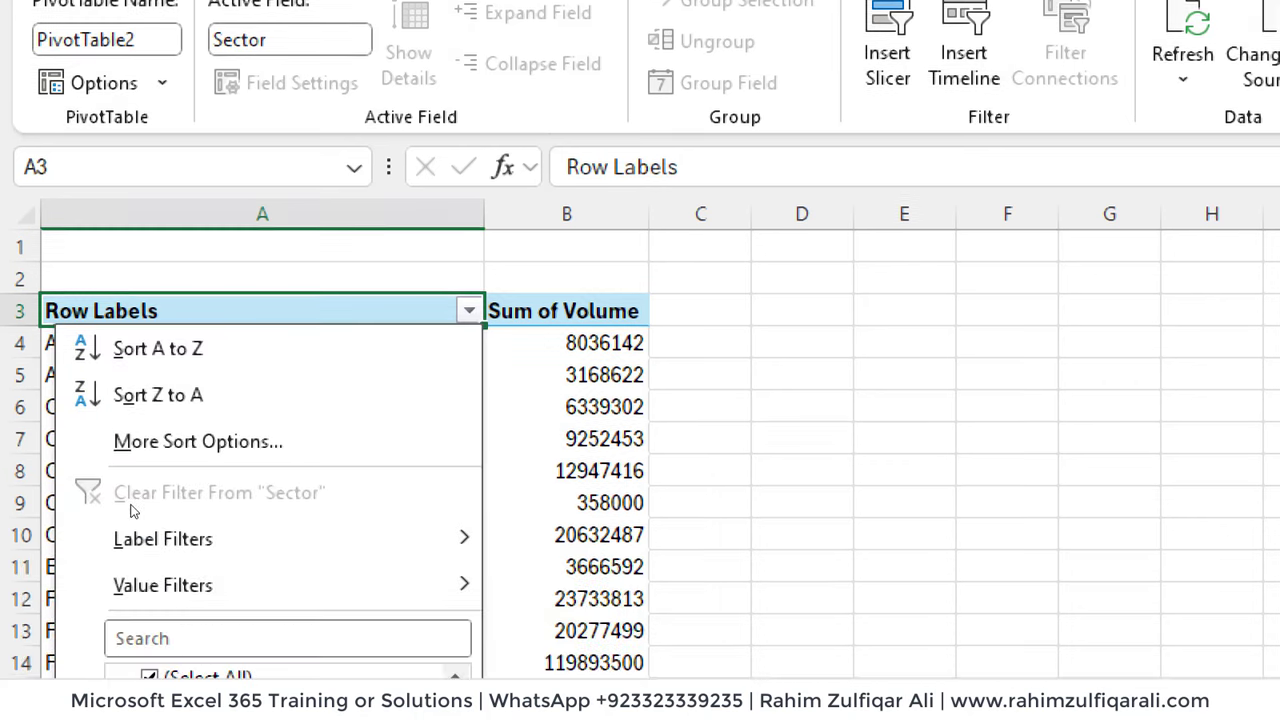
pyautogui.moveTo(267, 343)
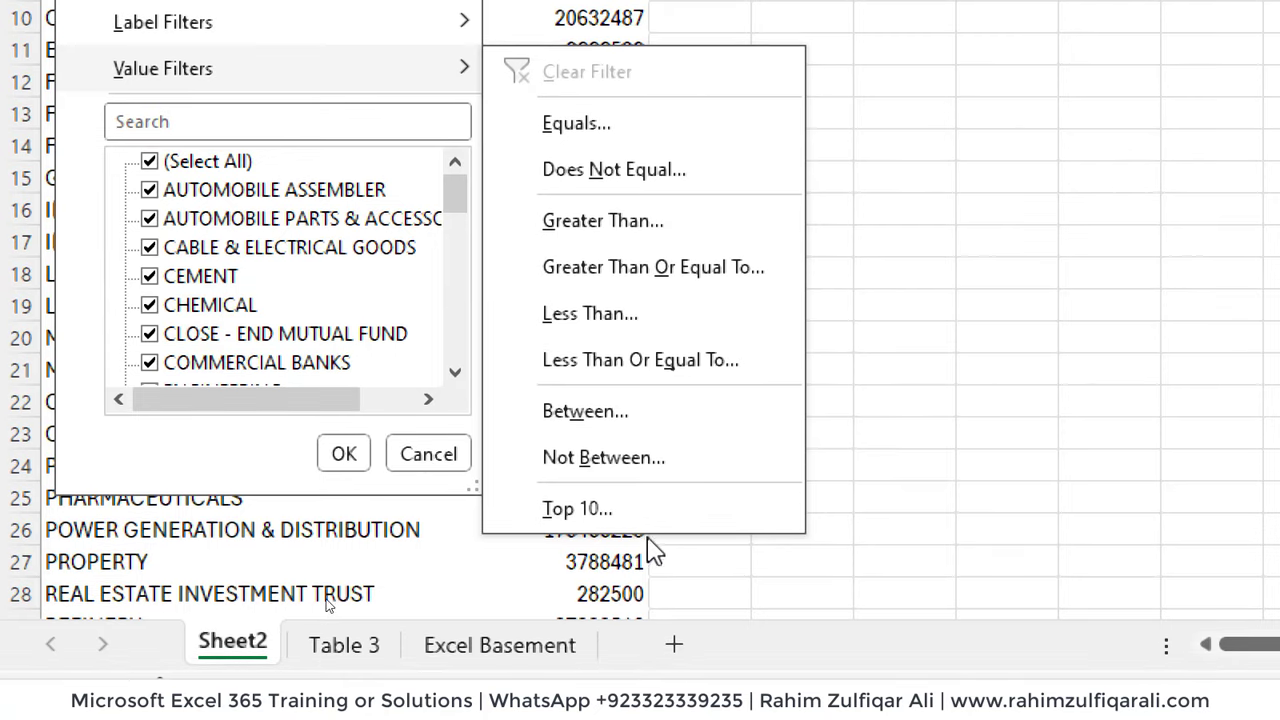
pyautogui.click(666, 514)
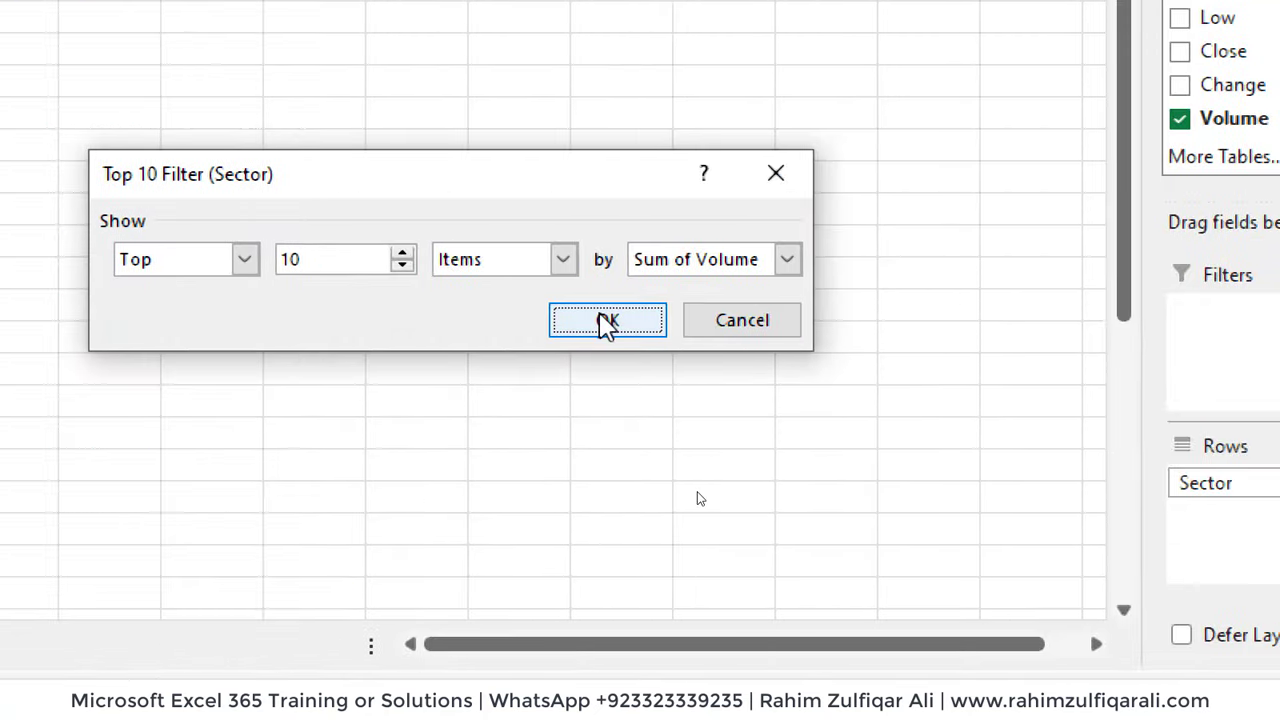
pyautogui.click(606, 322)
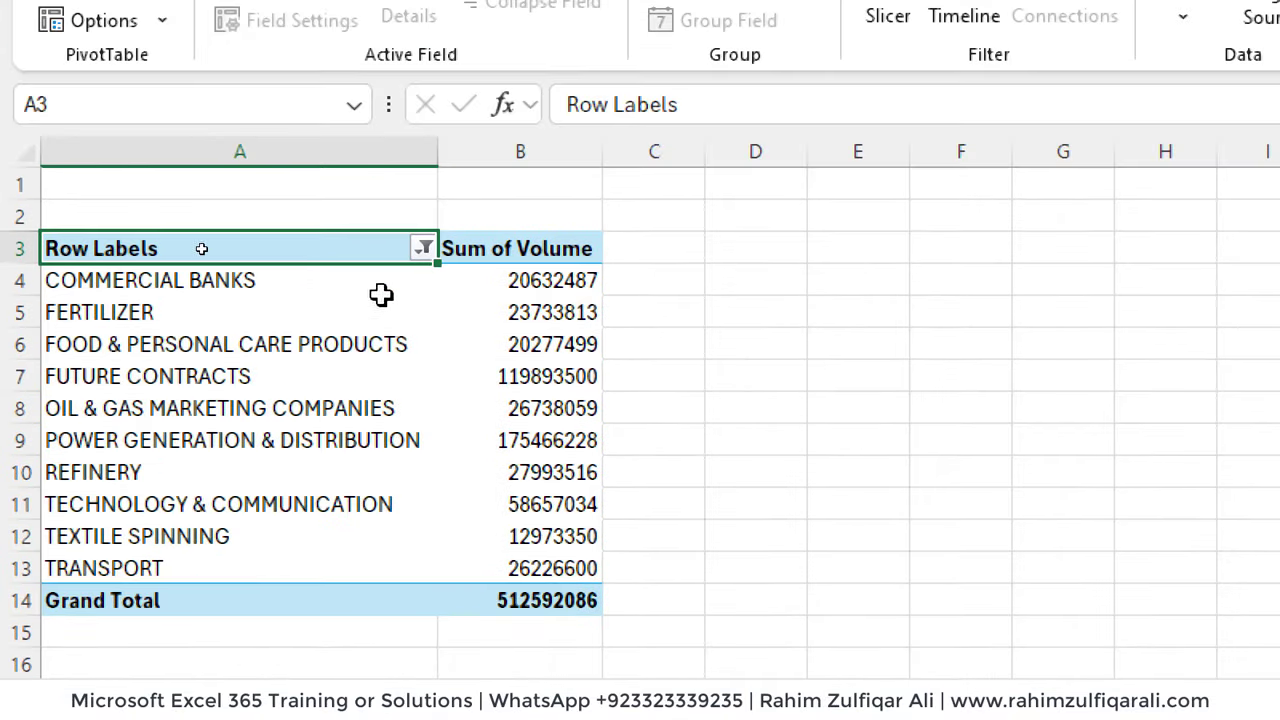
# - Sort the PivotTable's sectors in descending order by Sum of Volume
pyautogui.click(426, 250)
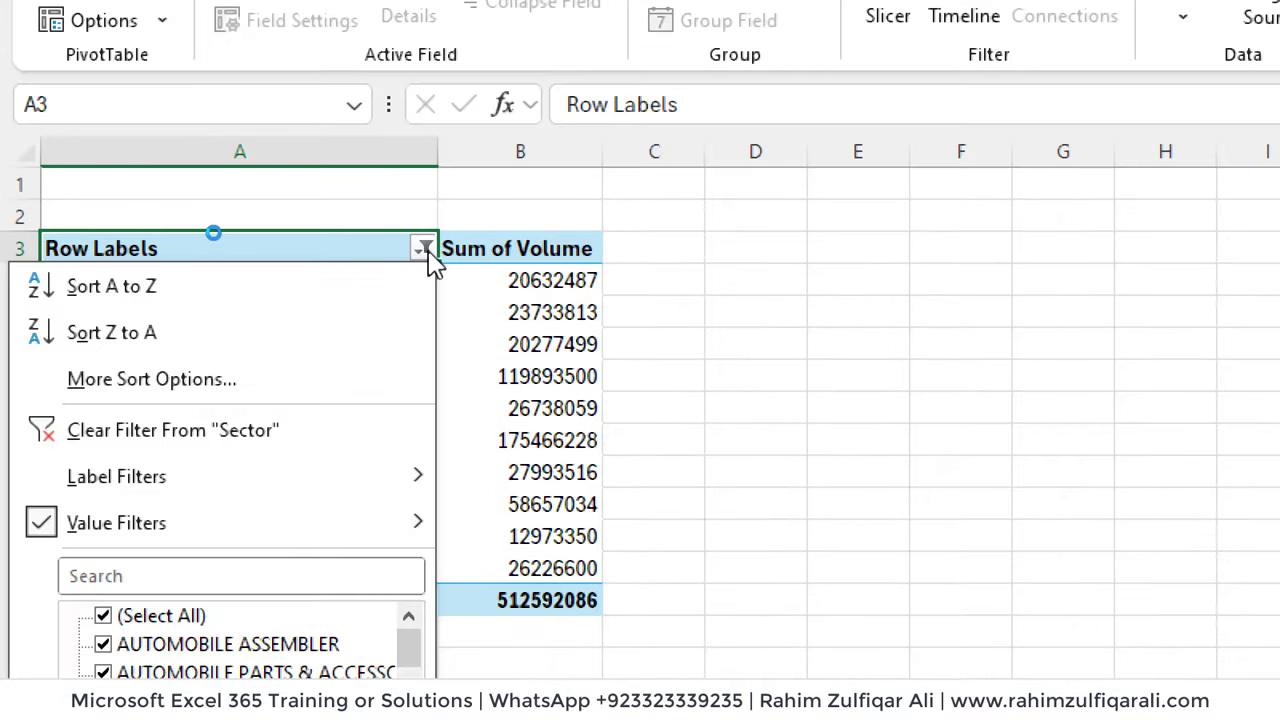
pyautogui.click(234, 393)
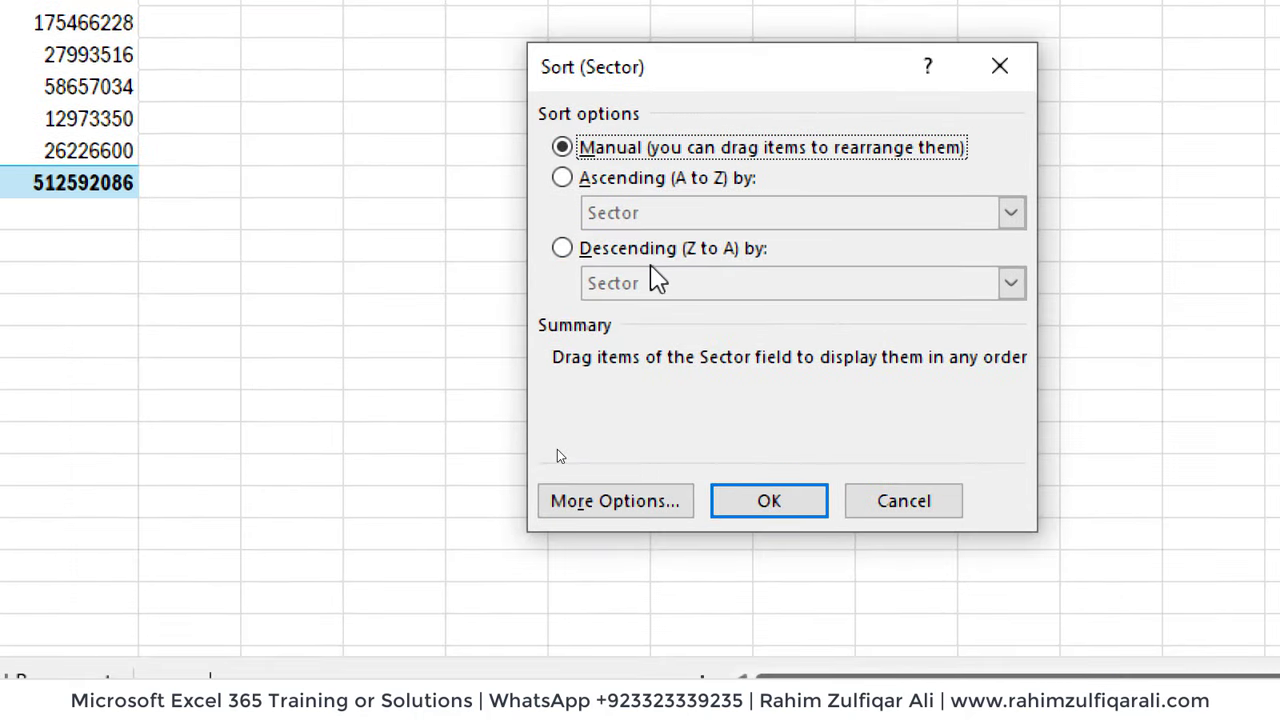
pyautogui.click(562, 249)
pyautogui.click(628, 285)
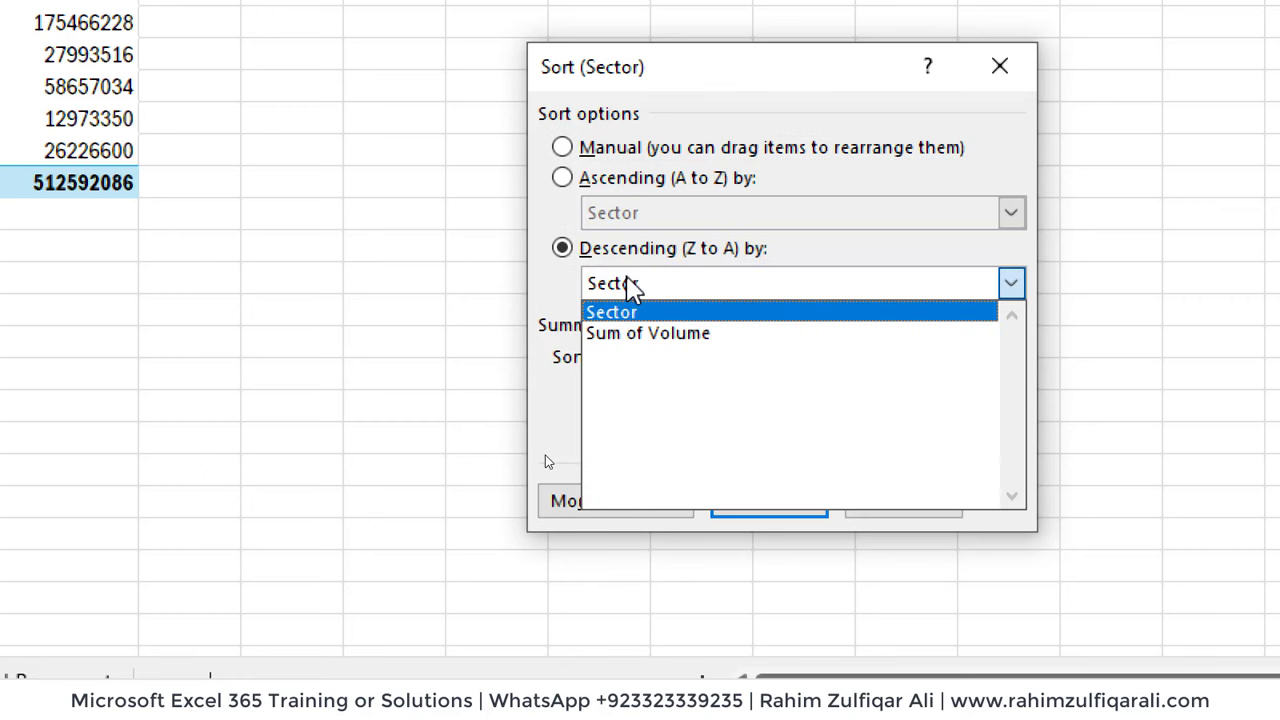
pyautogui.click(632, 335)
pyautogui.click(776, 514)
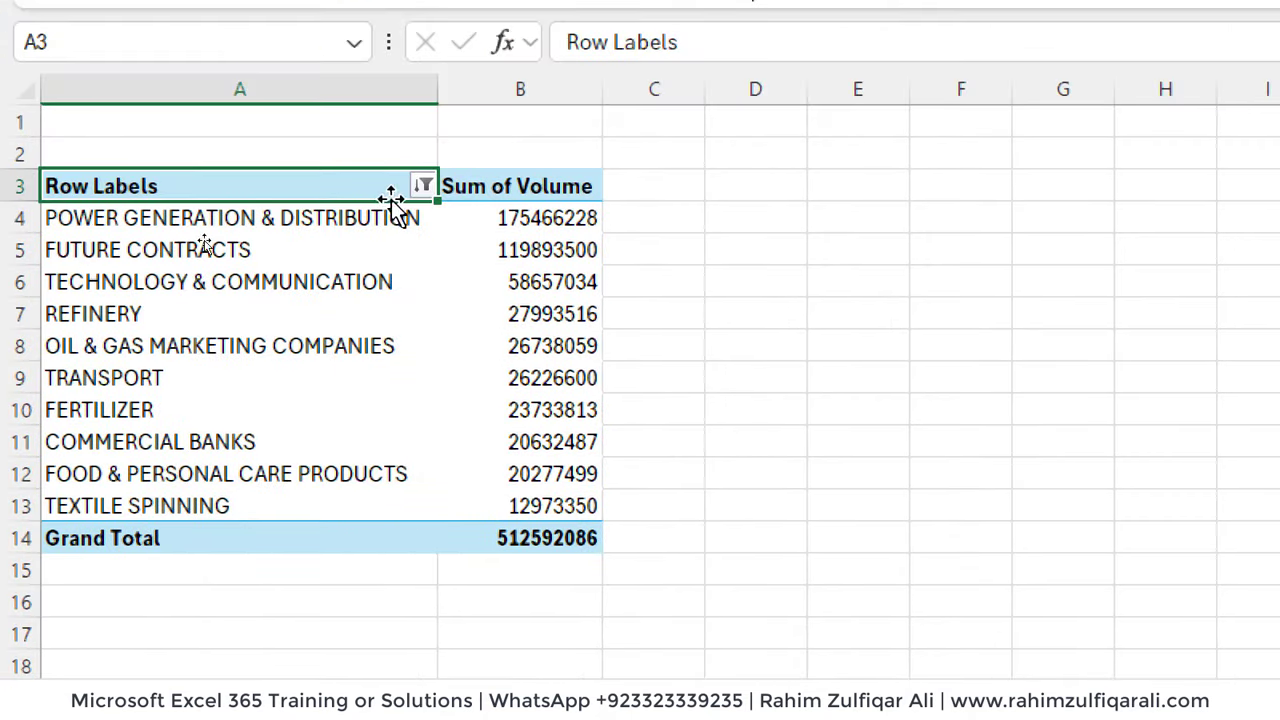
# - Format the Sum of Volume figures, including the grand total, with thousands separators and no decimal places
pyautogui.click(512, 220)
pyautogui.hotkey('ctrl', 'shift', 'Down')
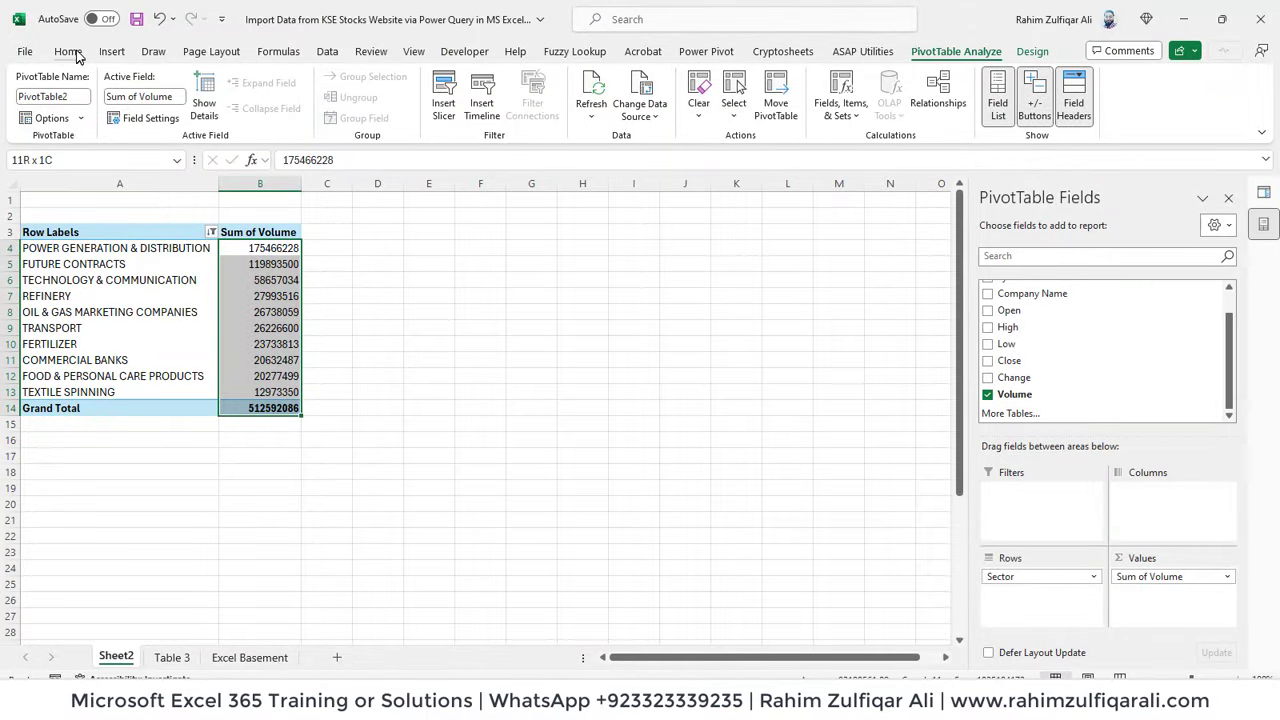
pyautogui.click(70, 53)
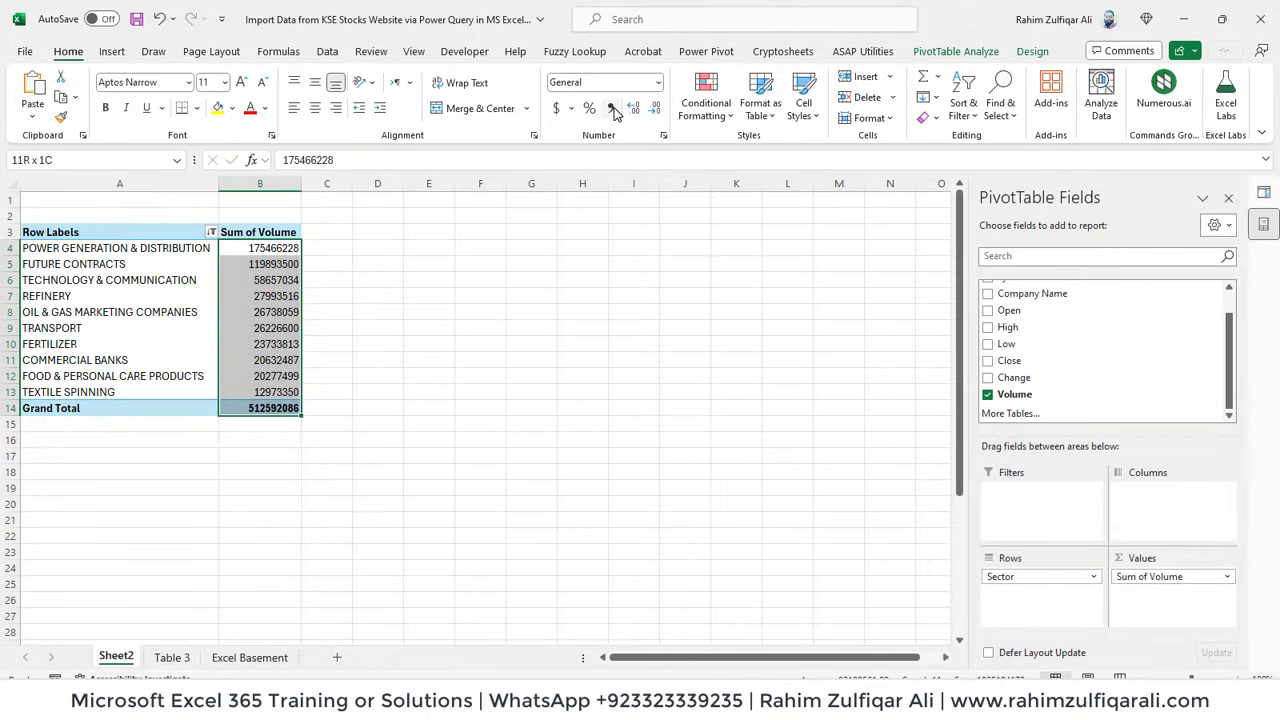
pyautogui.click(612, 108)
pyautogui.click(655, 108)
pyautogui.click(655, 108)
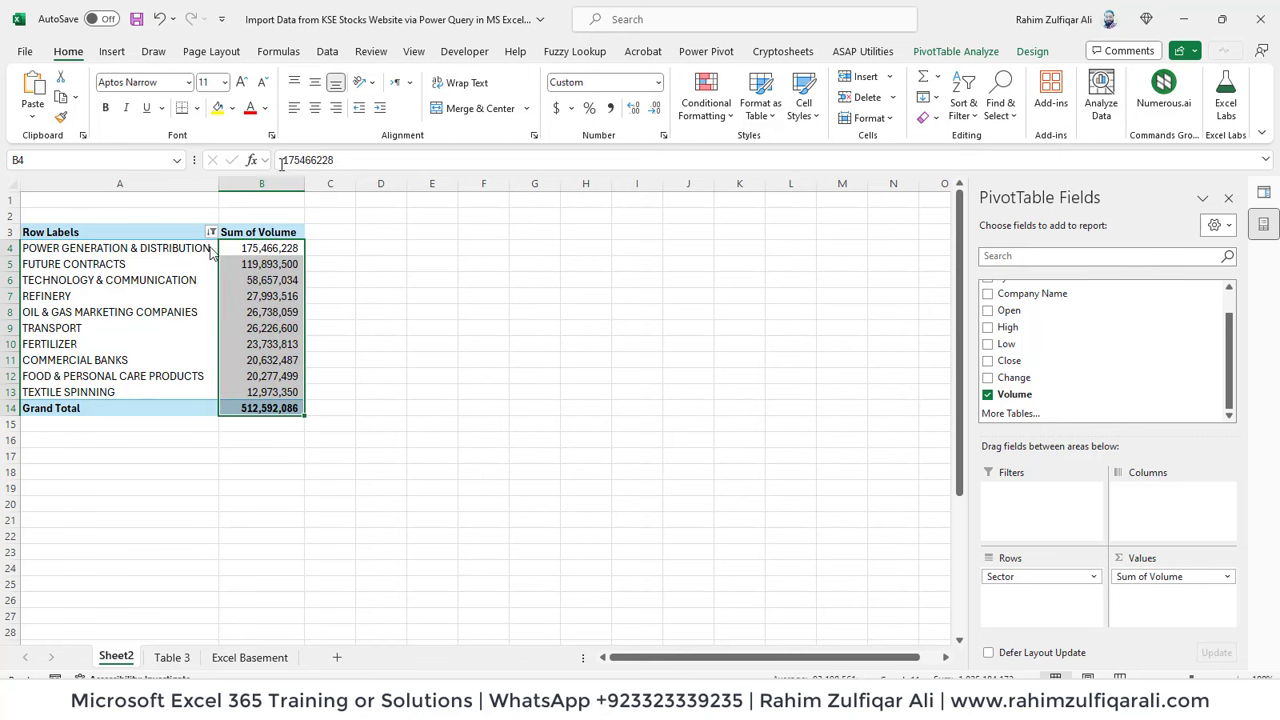
pyautogui.click(251, 297)
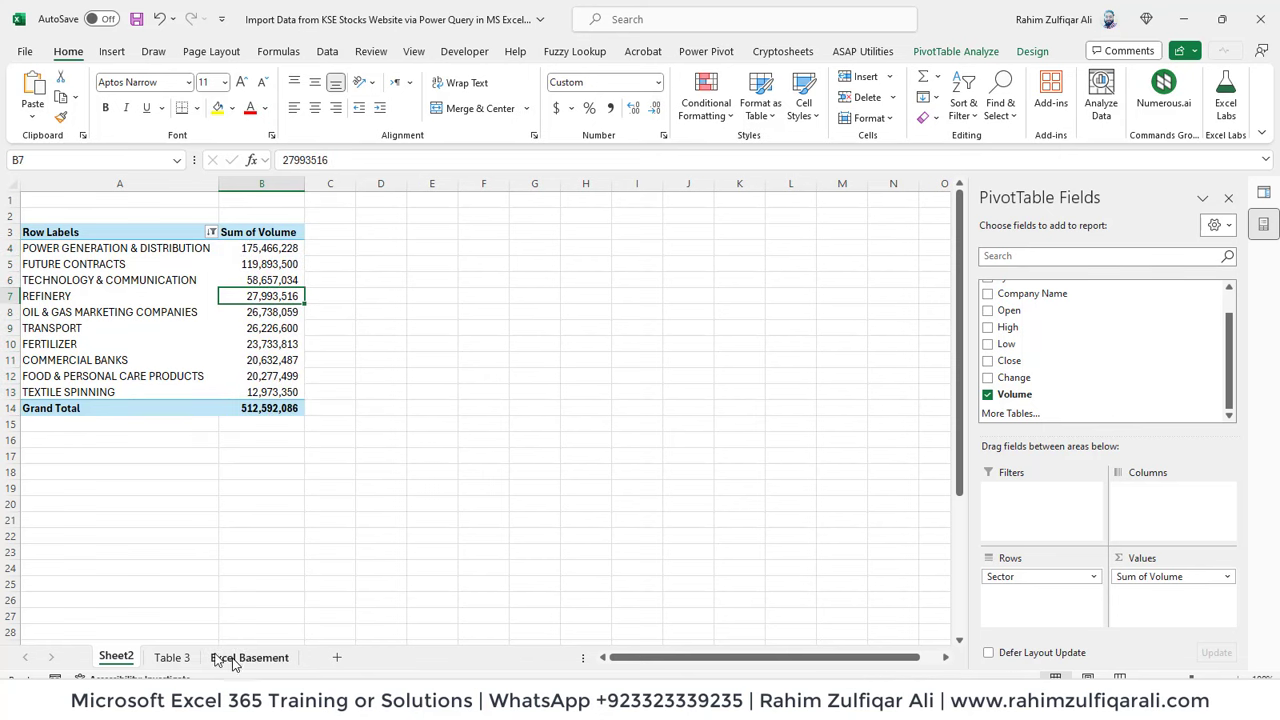
# - Examine the refresh options for the stocks table on sheet Table 3, the PivotTable on Sheet2 and the whole workbook
pyautogui.click(171, 657)
pyautogui.click(304, 455)
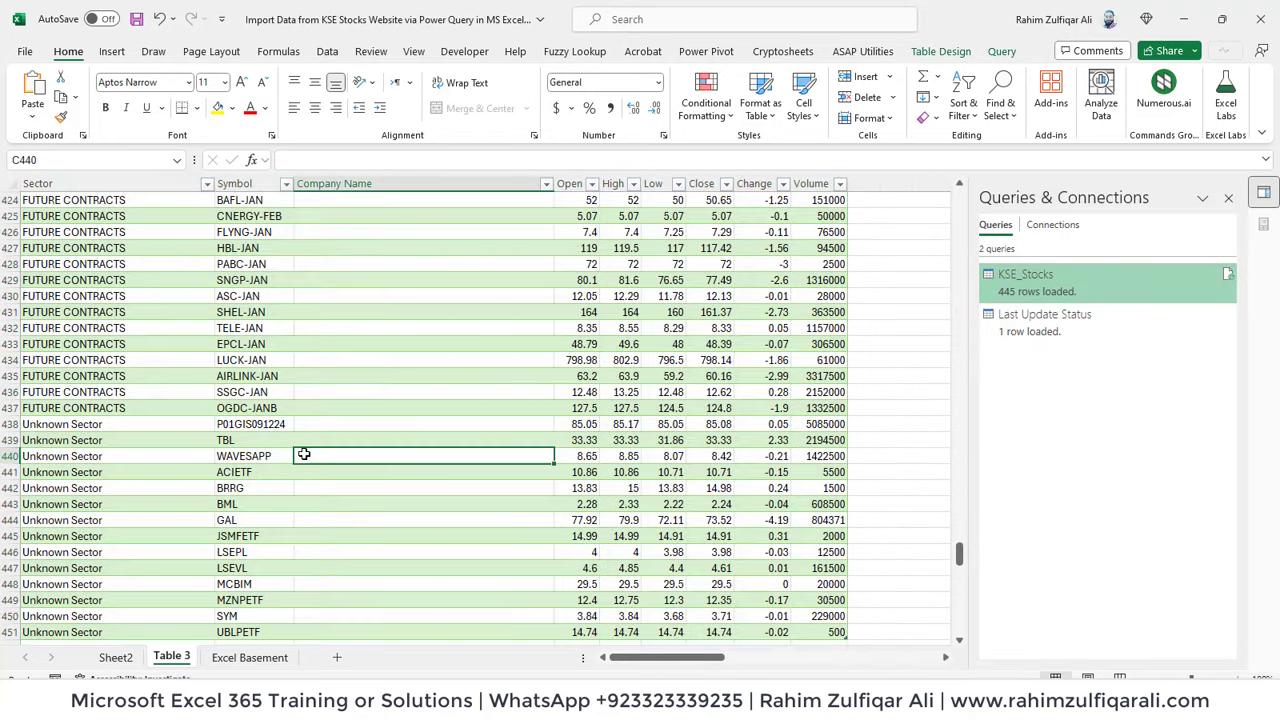
pyautogui.hotkey('ctrl', 'Home')
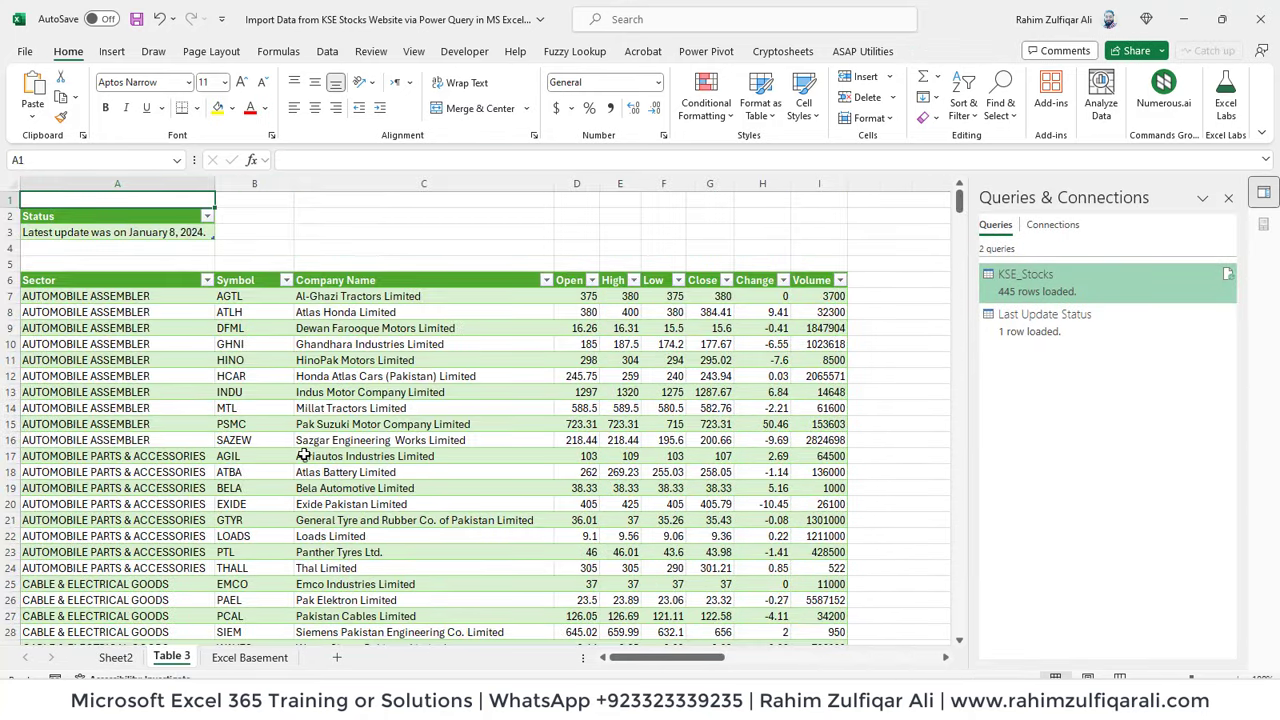
pyautogui.rightClick(365, 438)
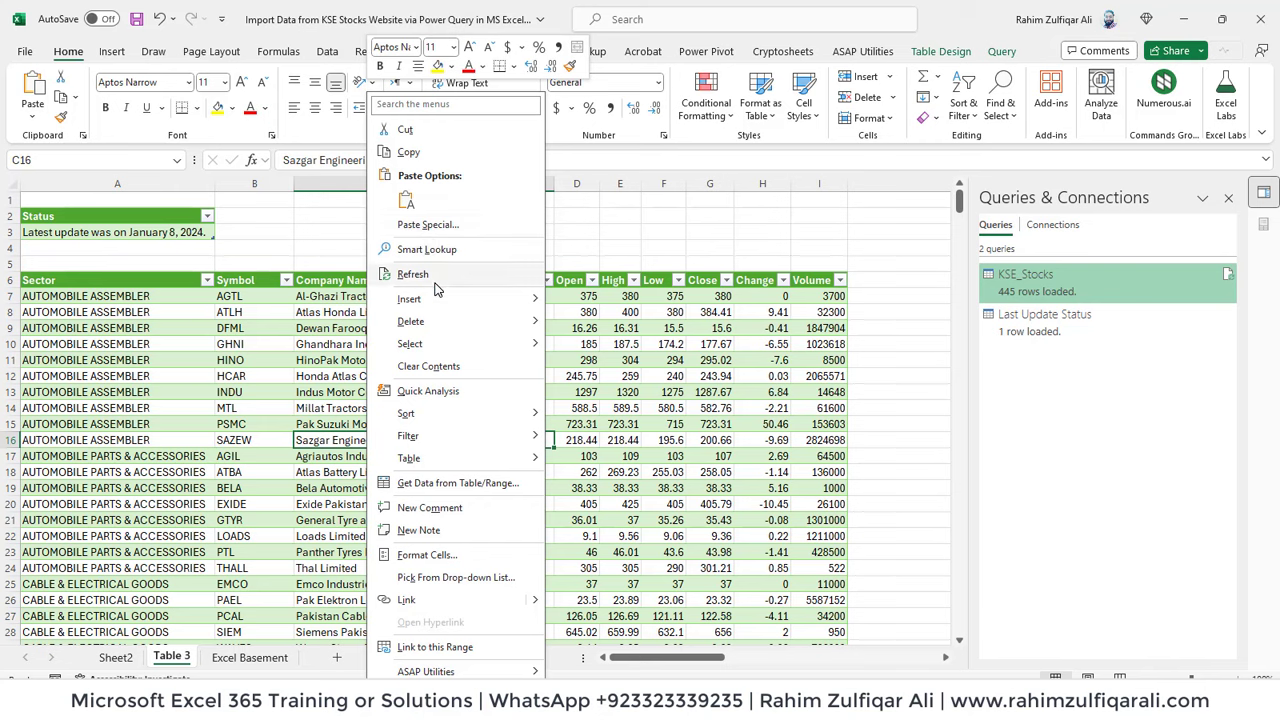
pyautogui.click(115, 657)
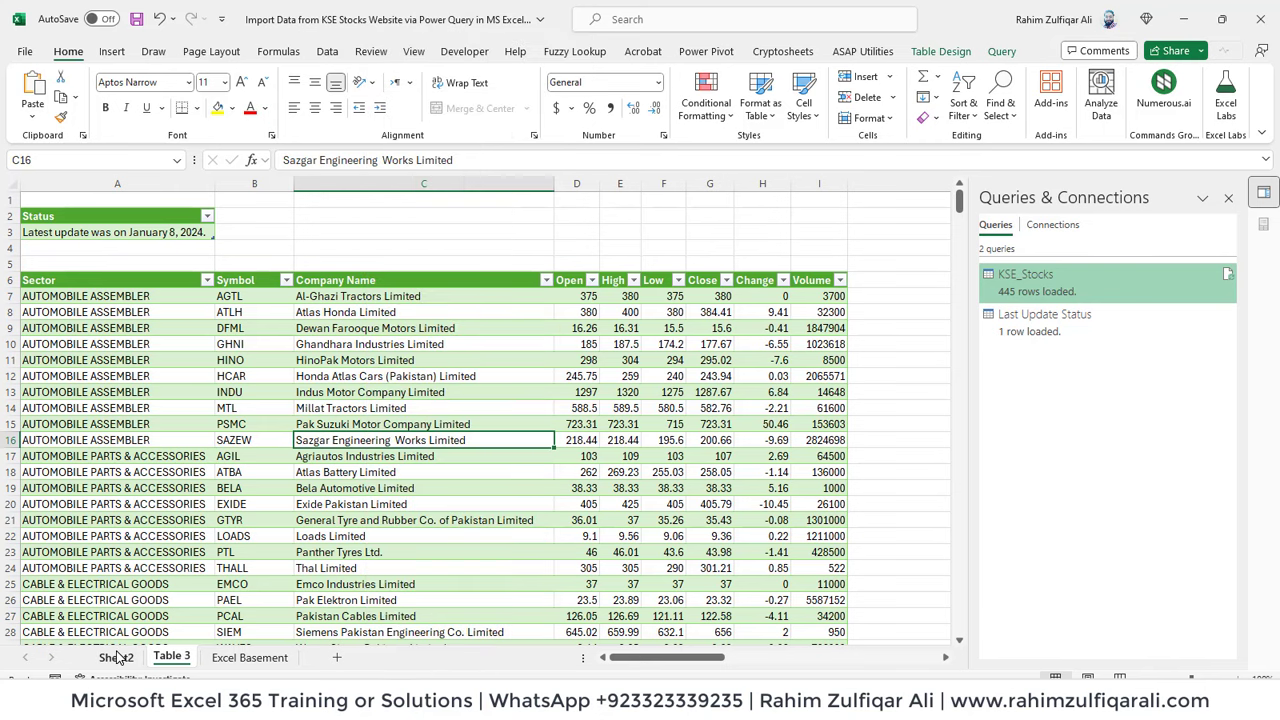
pyautogui.click(115, 657)
pyautogui.rightClick(148, 366)
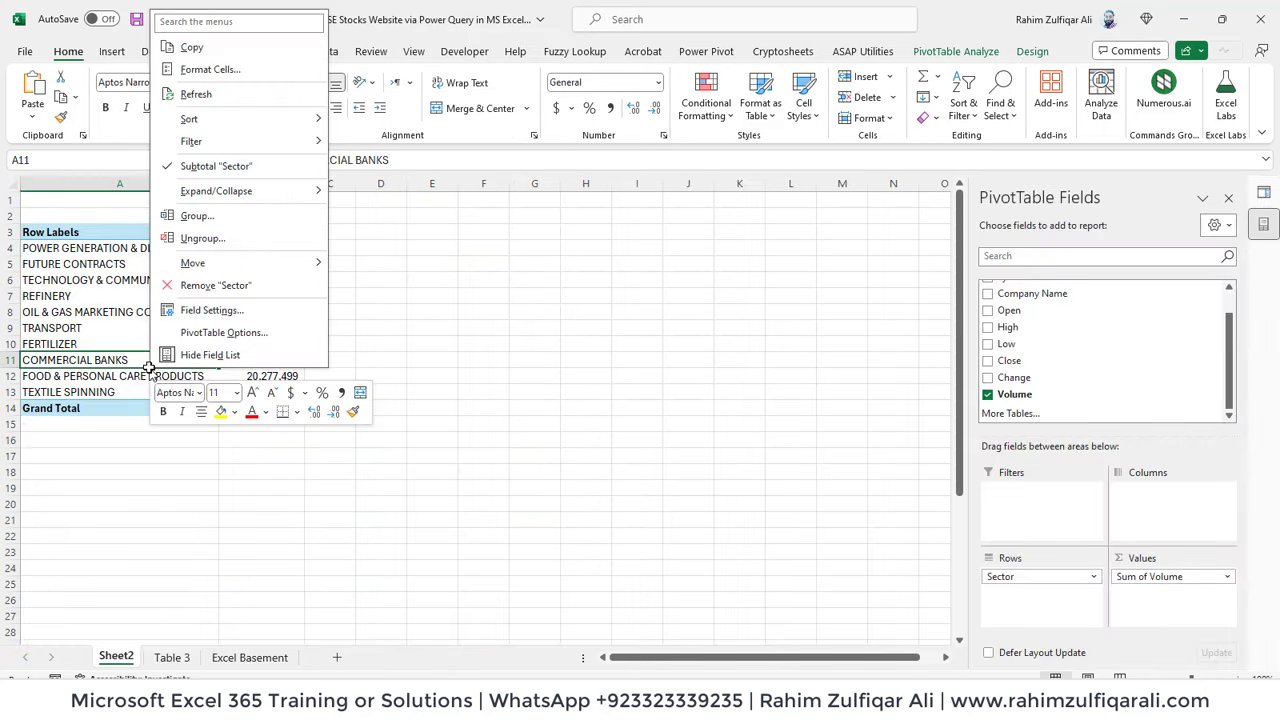
pyautogui.press('Escape')
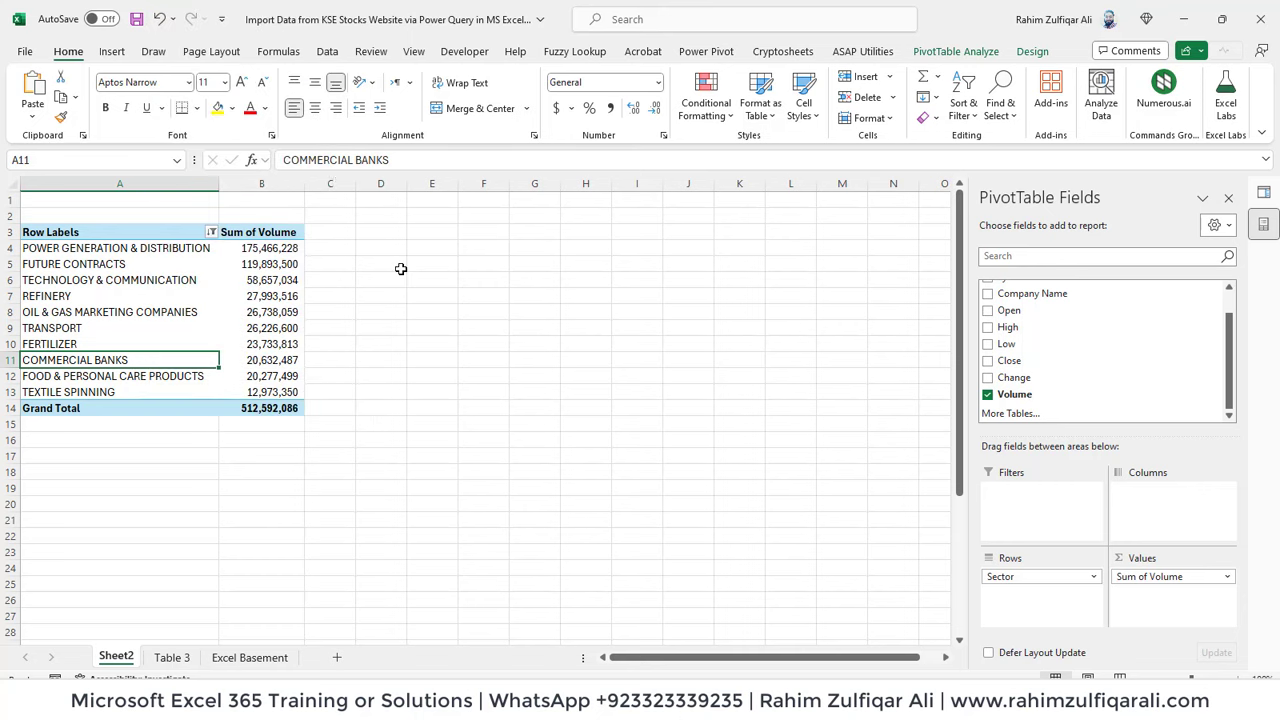
pyautogui.click(327, 52)
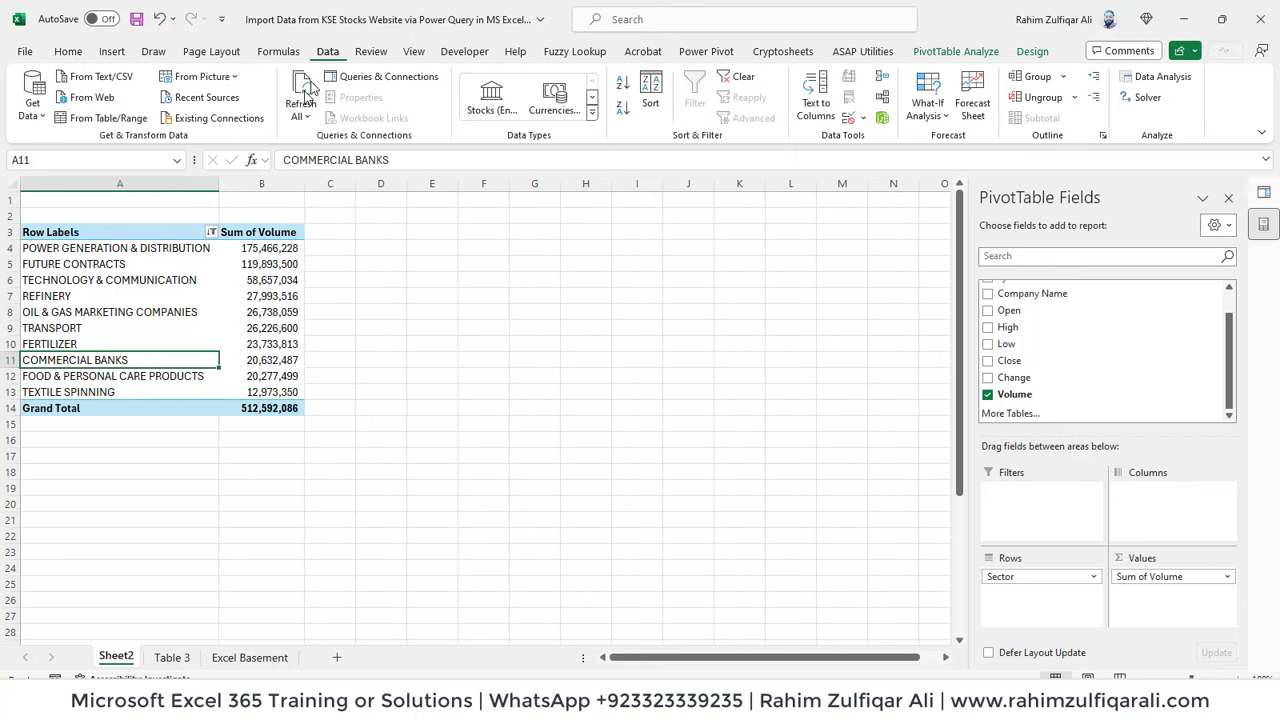